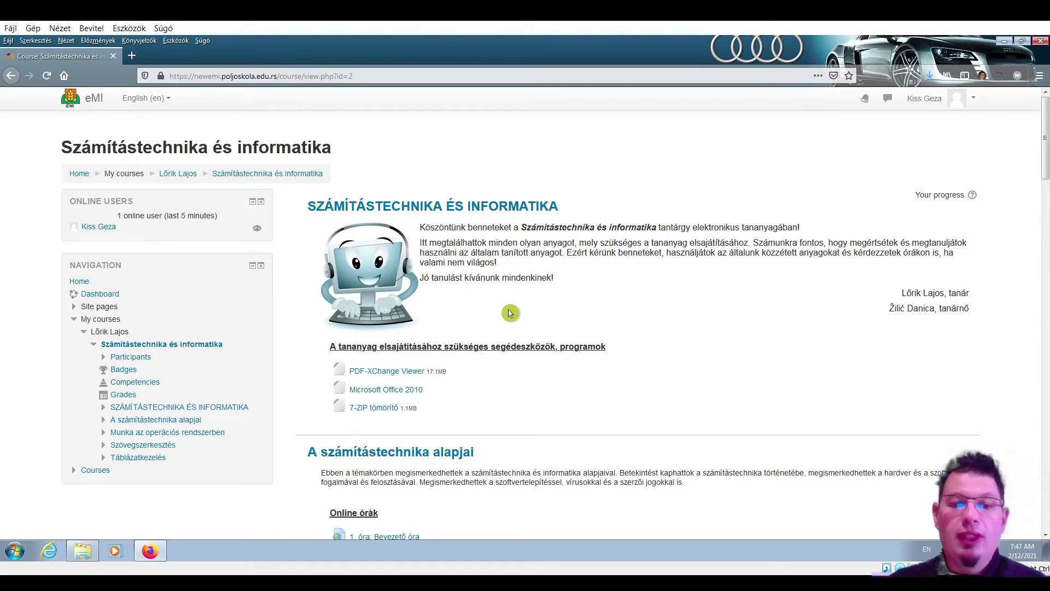
# - Open the Harmadik iskolai gyakorlat PDF from the course's spreadsheet section in the browser
pyautogui.scroll(-20, 521, 309)
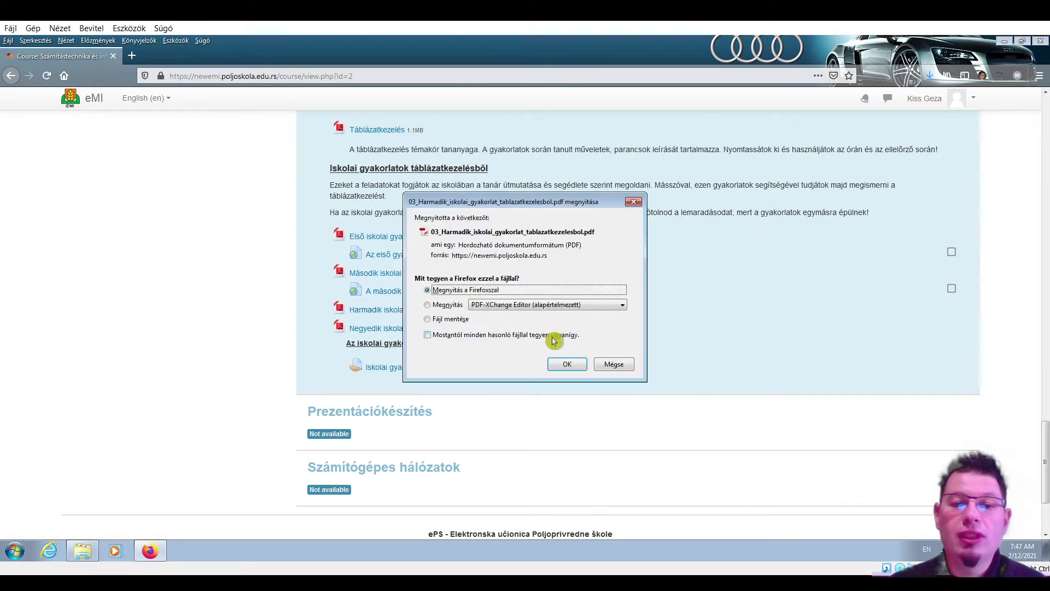
pyautogui.click(571, 365)
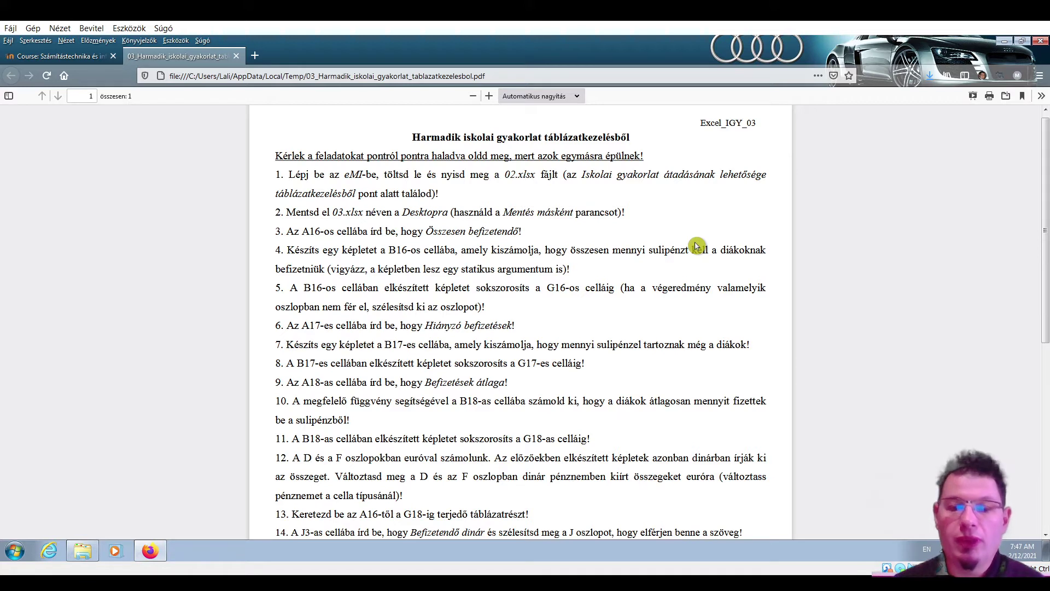
# - Open the submitted 02.xlsx from the spreadsheet exercise submission page in Excel and enable editing
pyautogui.click(74, 60)
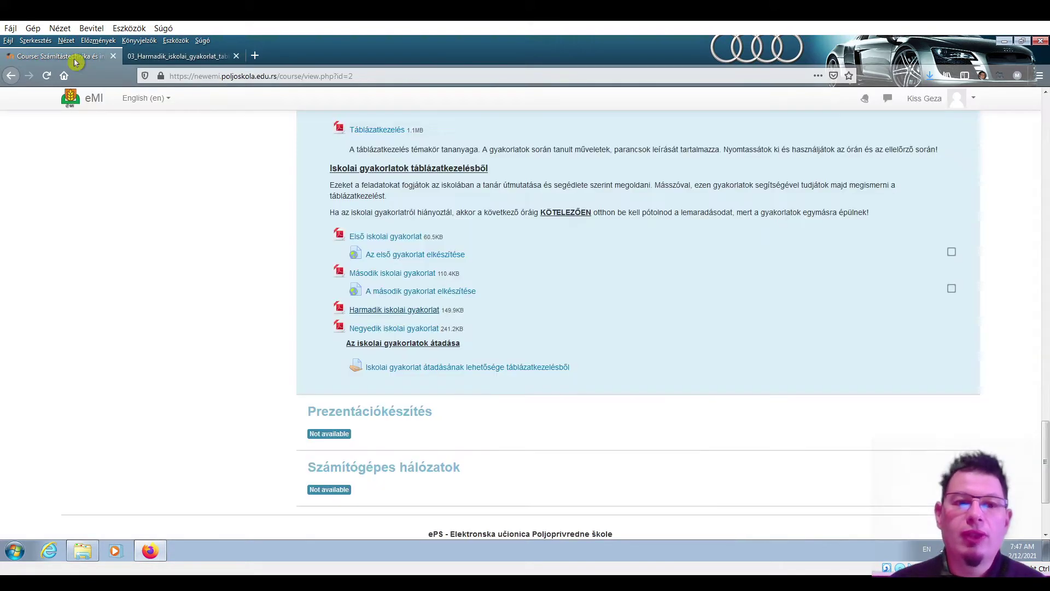
pyautogui.click(417, 372)
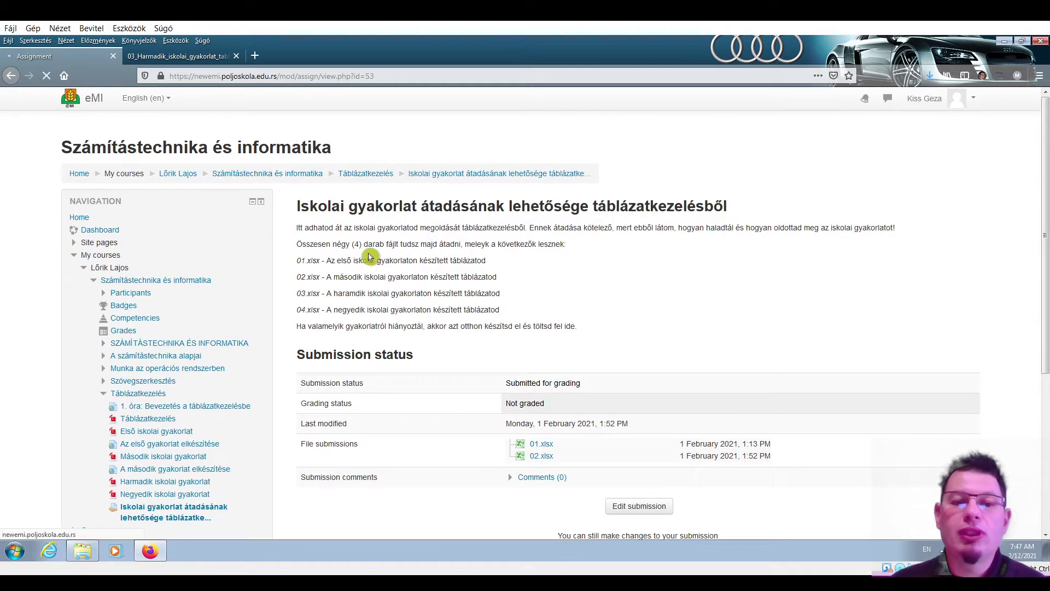
pyautogui.hotkey('alt', 'Left')
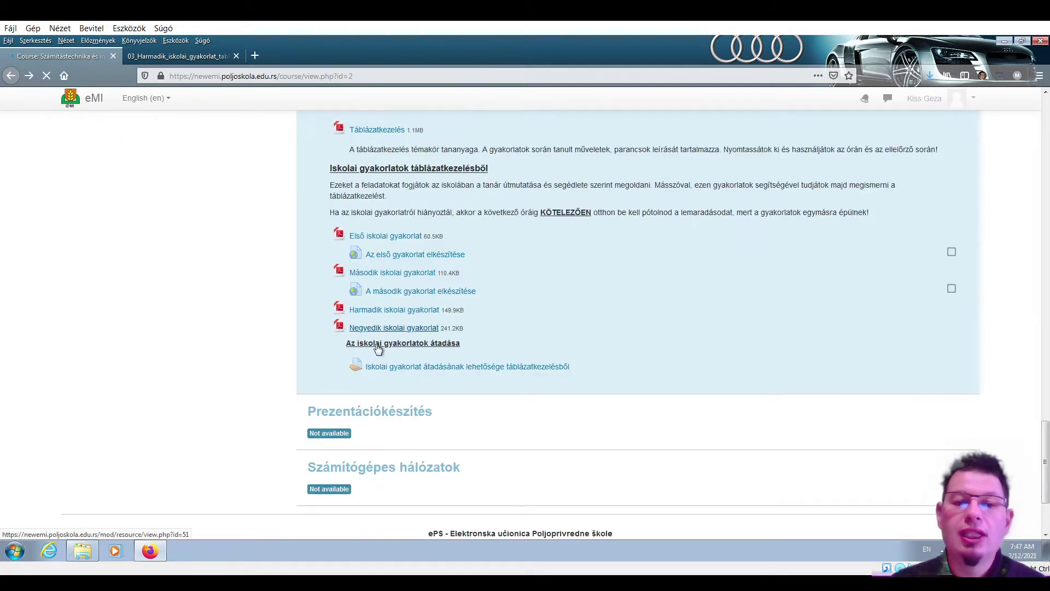
pyautogui.click(499, 375)
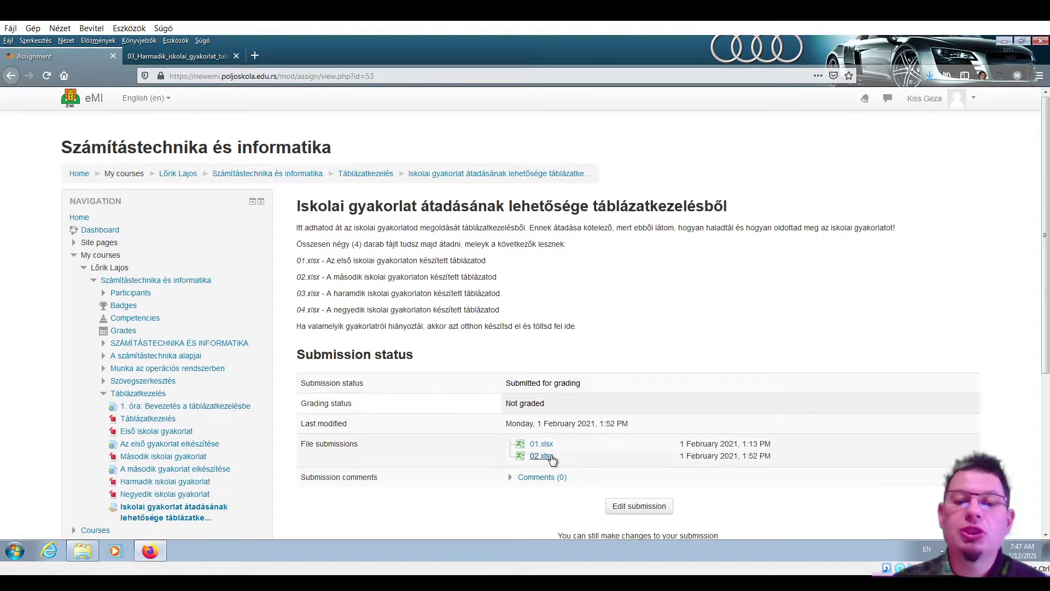
pyautogui.click(540, 463)
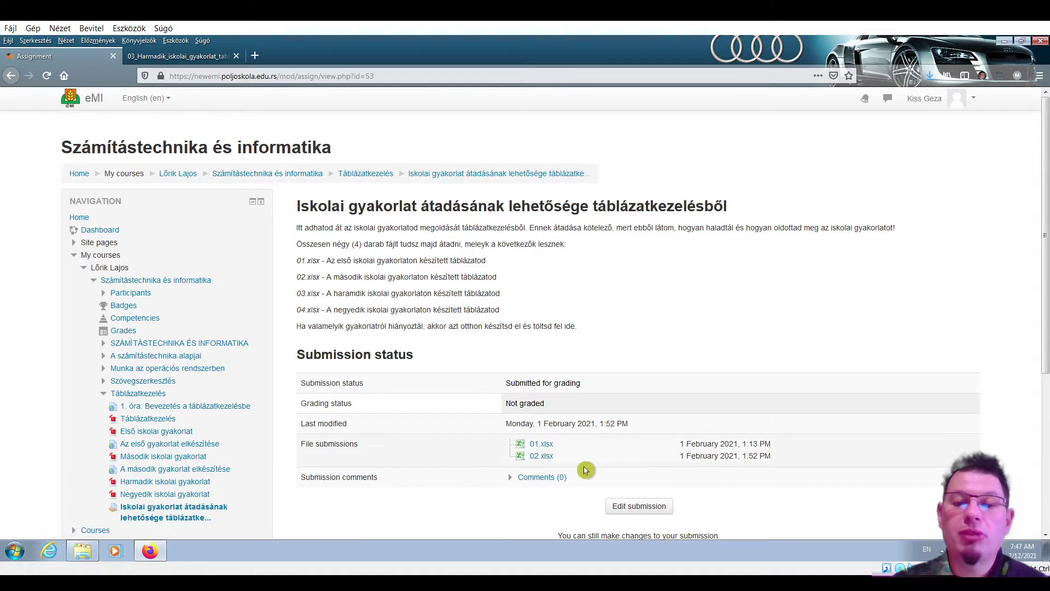
pyautogui.click(545, 458)
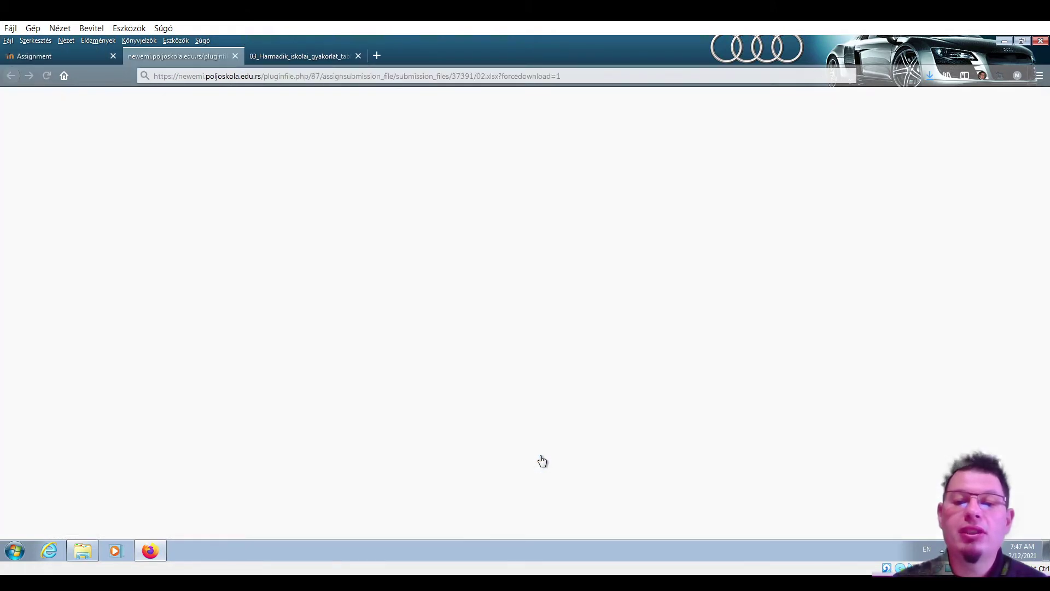
pyautogui.click(565, 362)
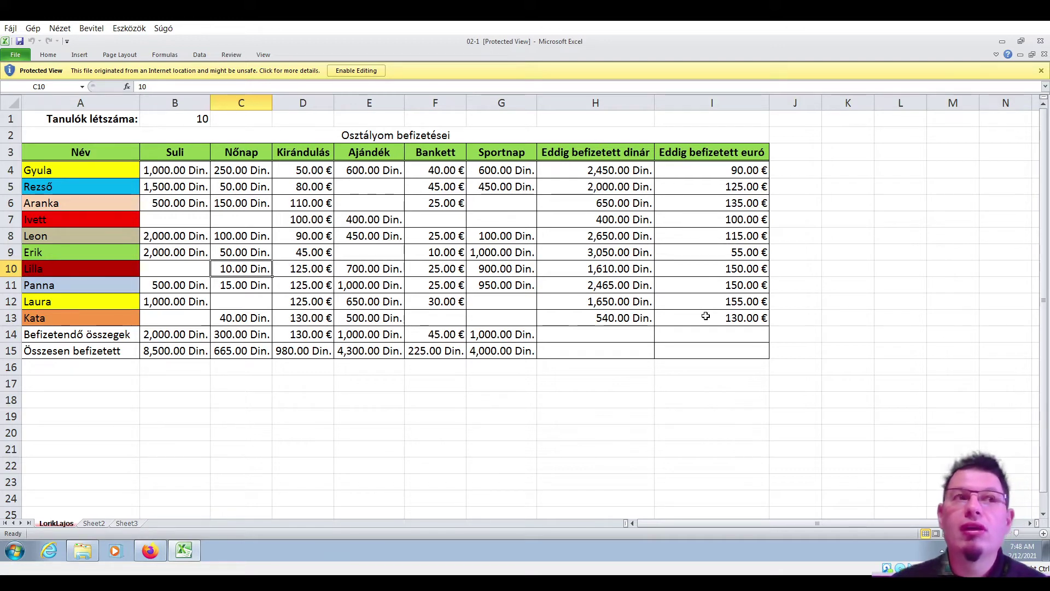
pyautogui.click(355, 71)
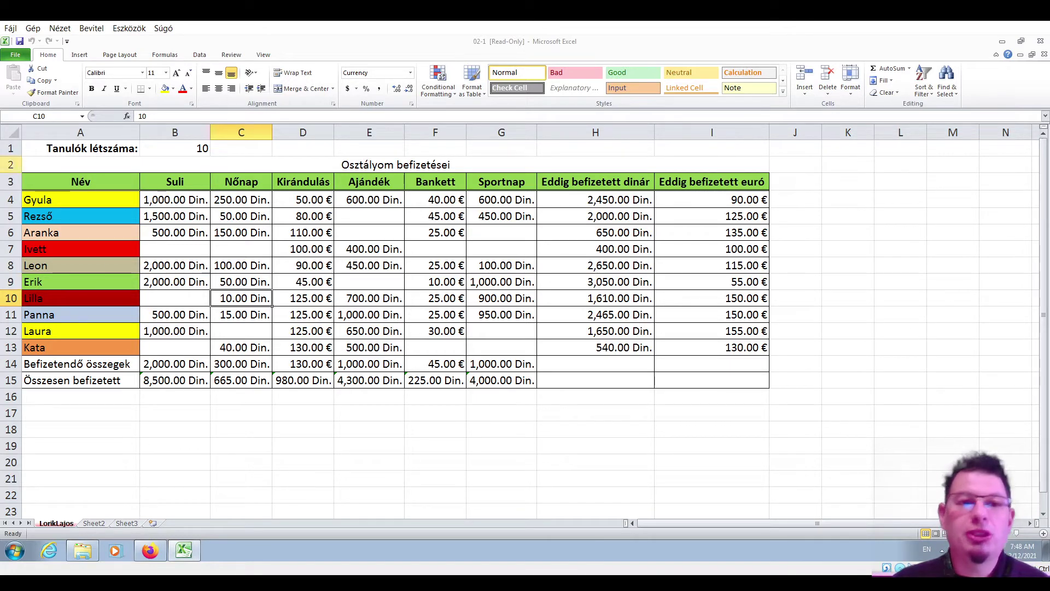
# - Save a copy of the workbook on the Desktop as an Excel Workbook named 03
pyautogui.click(20, 58)
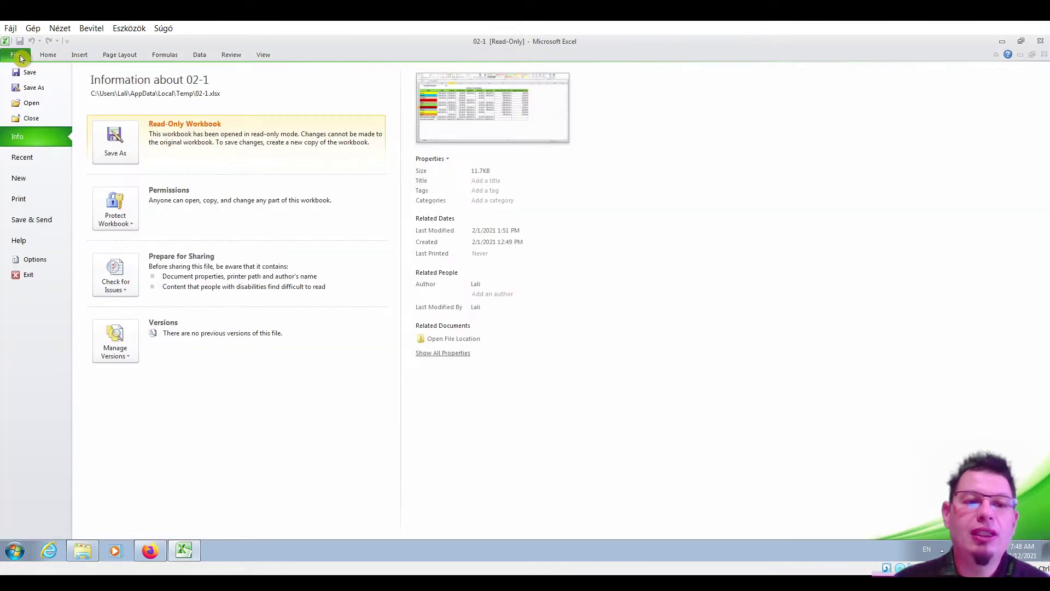
pyautogui.press('Escape')
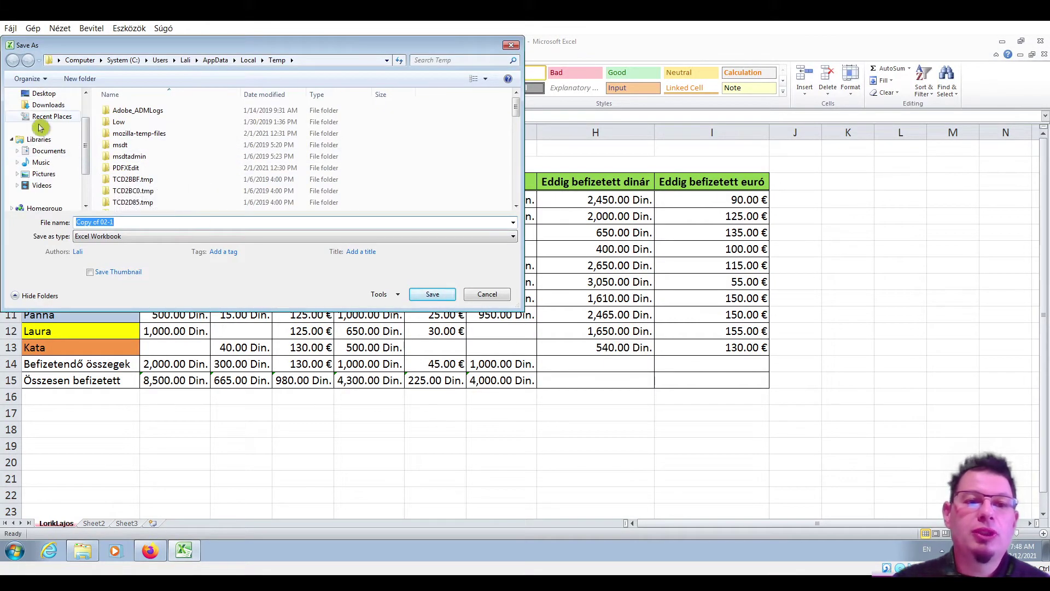
pyautogui.scroll(-2, 41, 118)
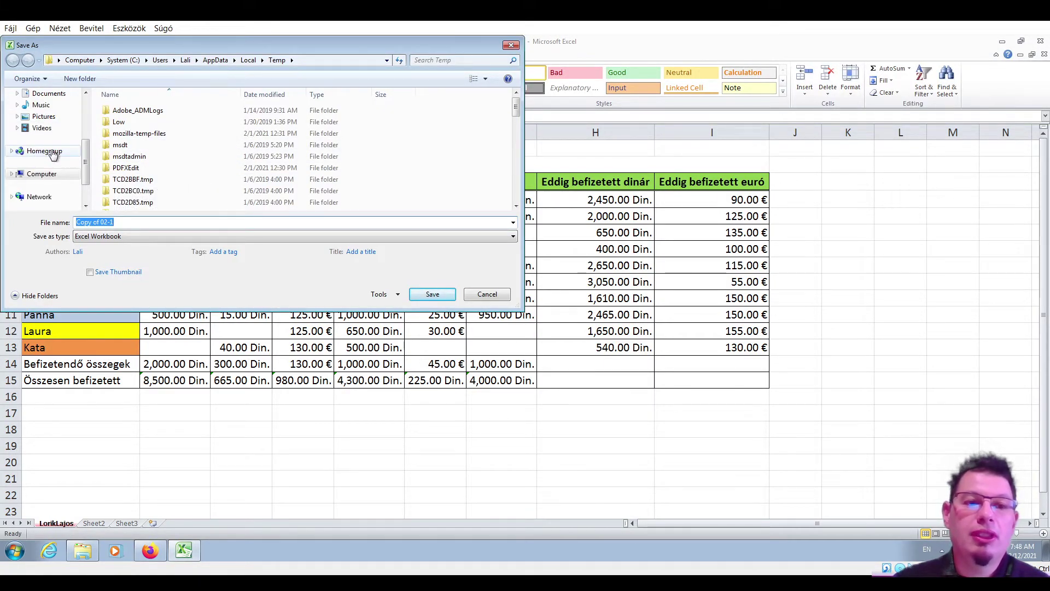
pyautogui.scroll(3, 52, 153)
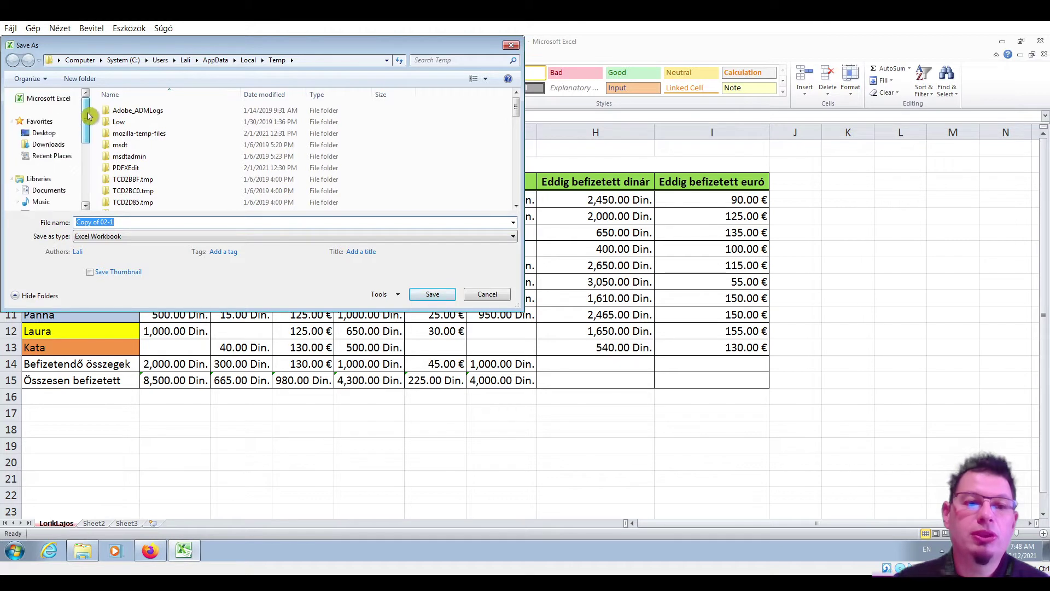
pyautogui.click(60, 134)
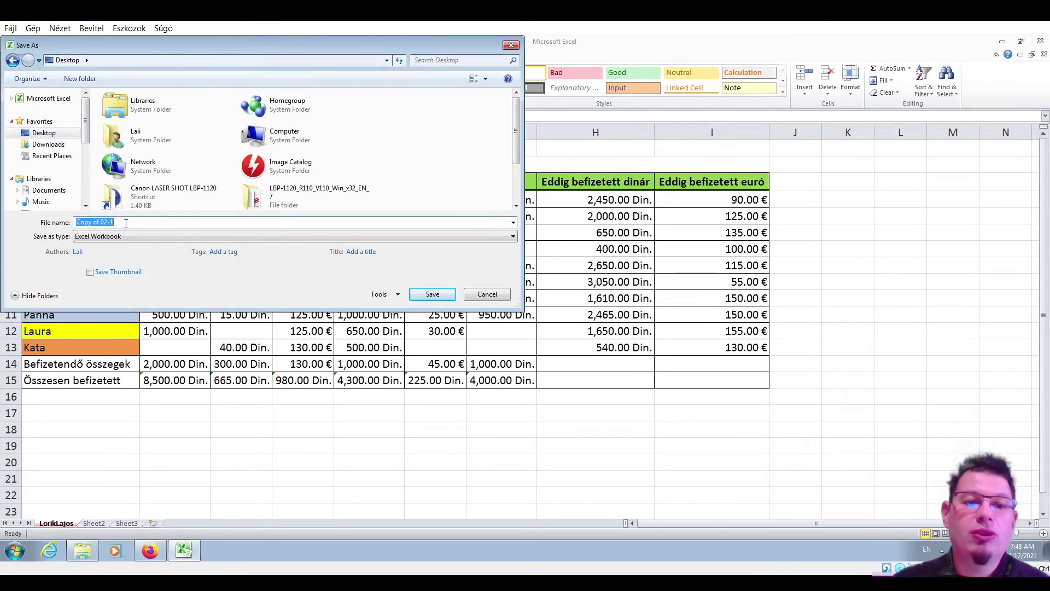
pyautogui.write('03')
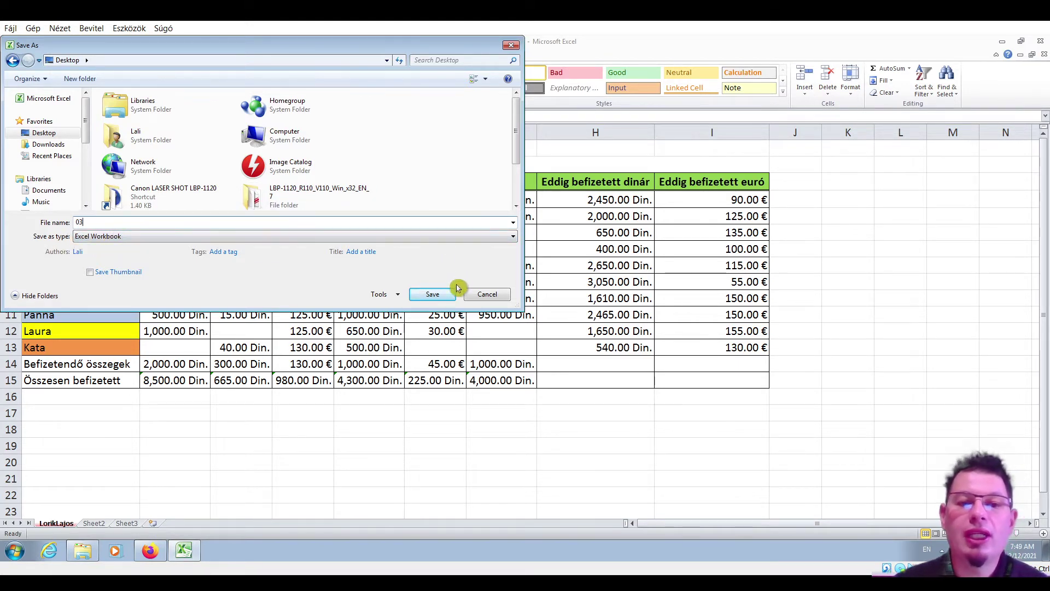
pyautogui.click(441, 294)
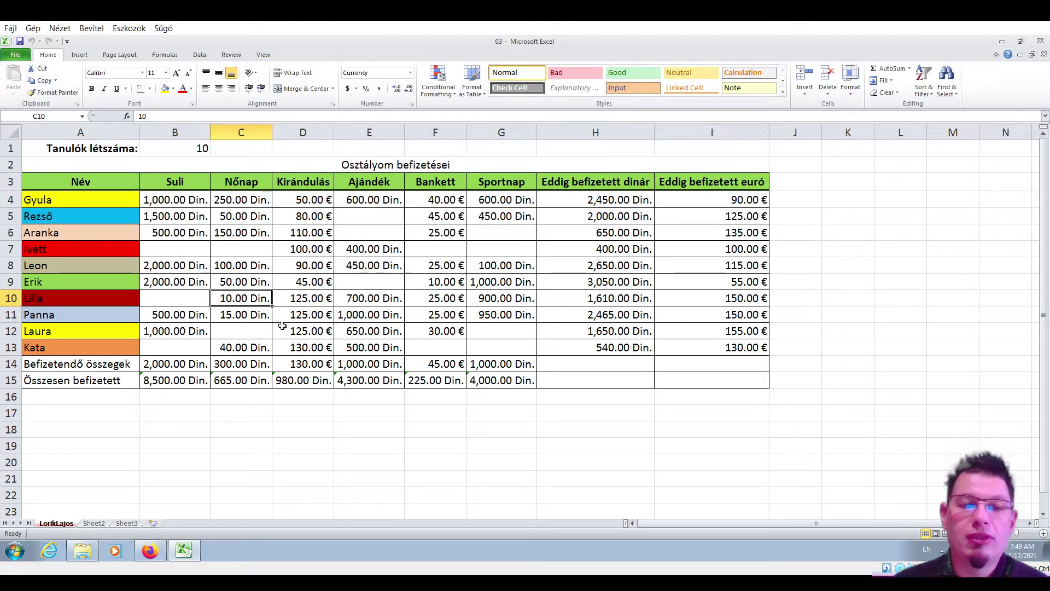
# - Switch the keyboard language to Hungarian and enter the label "Összesen befizetendő" in cell A16
pyautogui.click(798, 233)
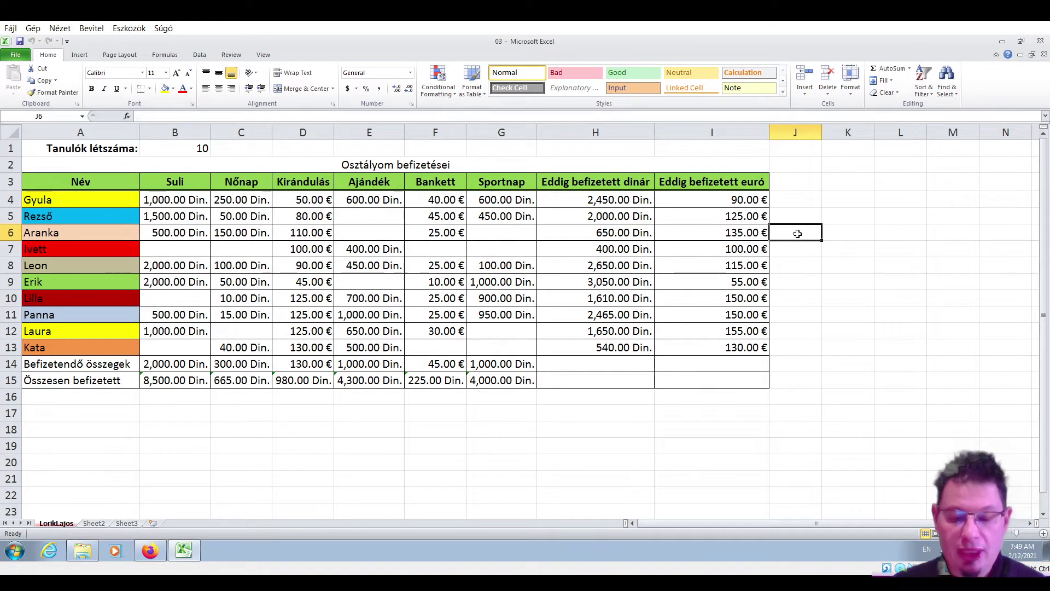
pyautogui.click(60, 394)
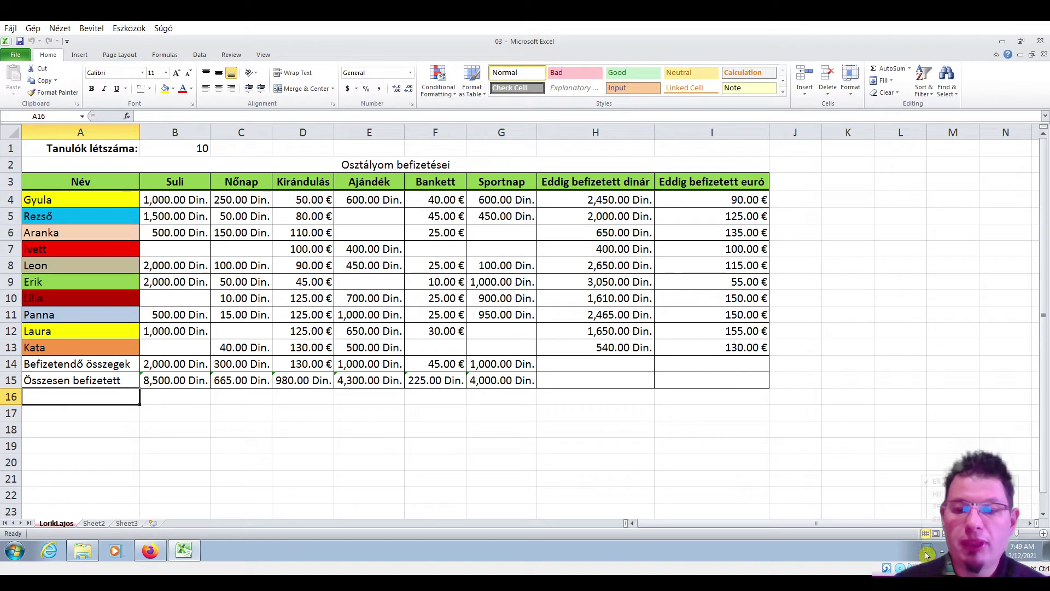
pyautogui.click(936, 494)
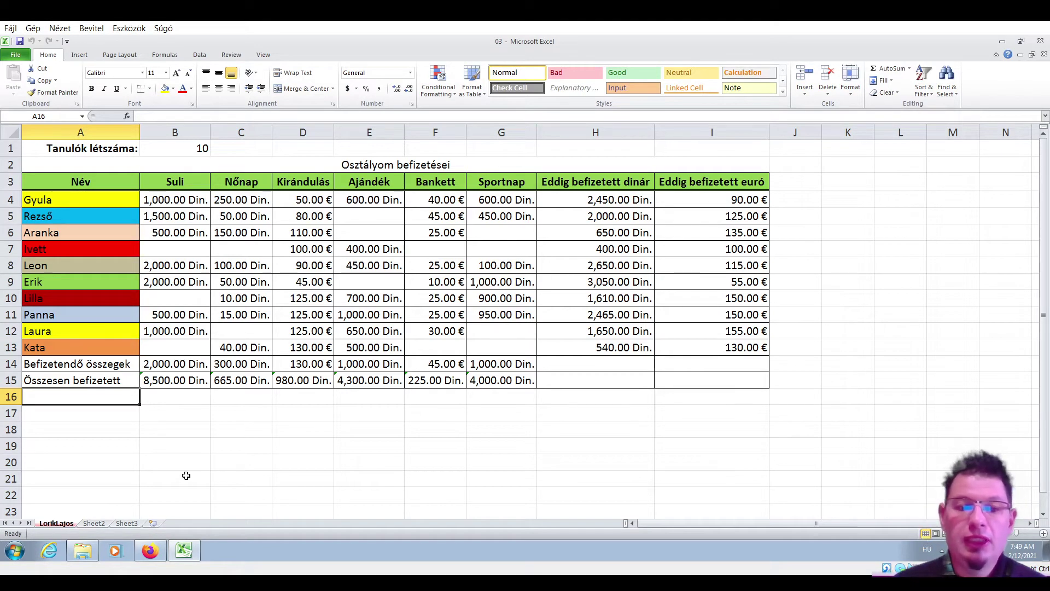
pyautogui.write('Ös')
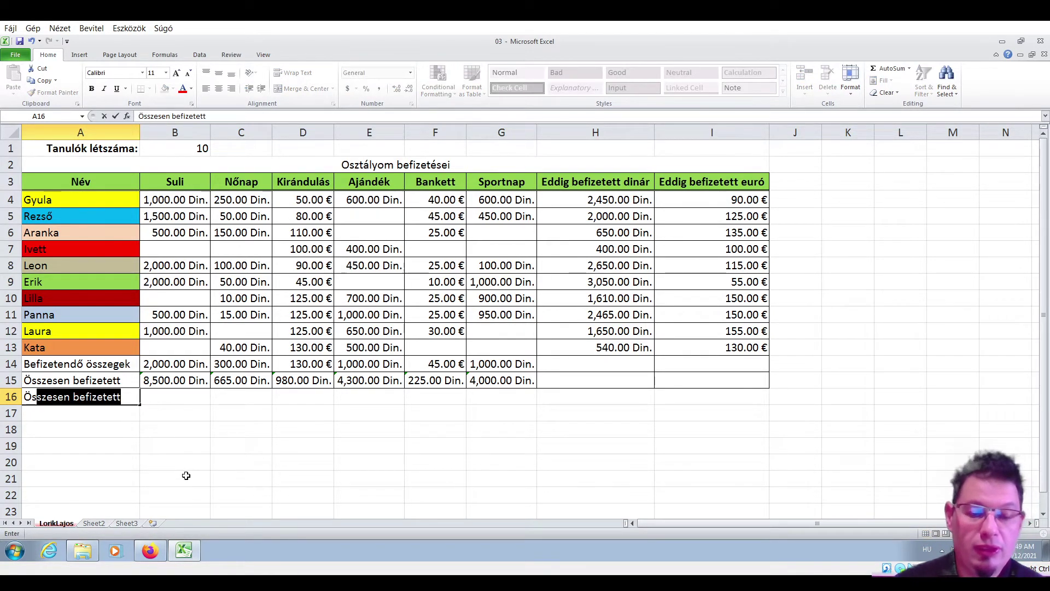
pyautogui.write('szesen befize')
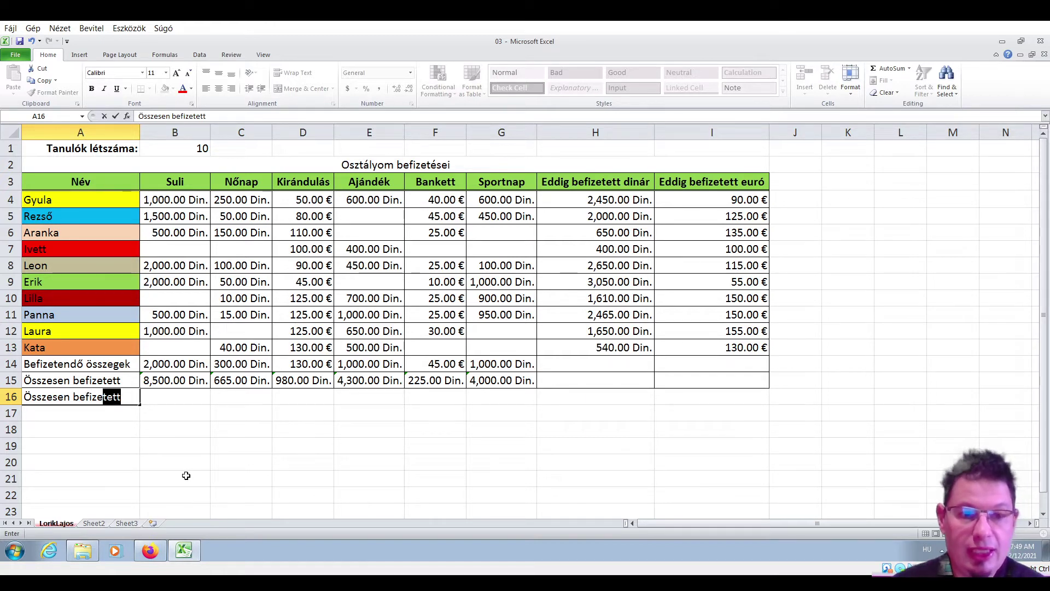
pyautogui.write('tendő')
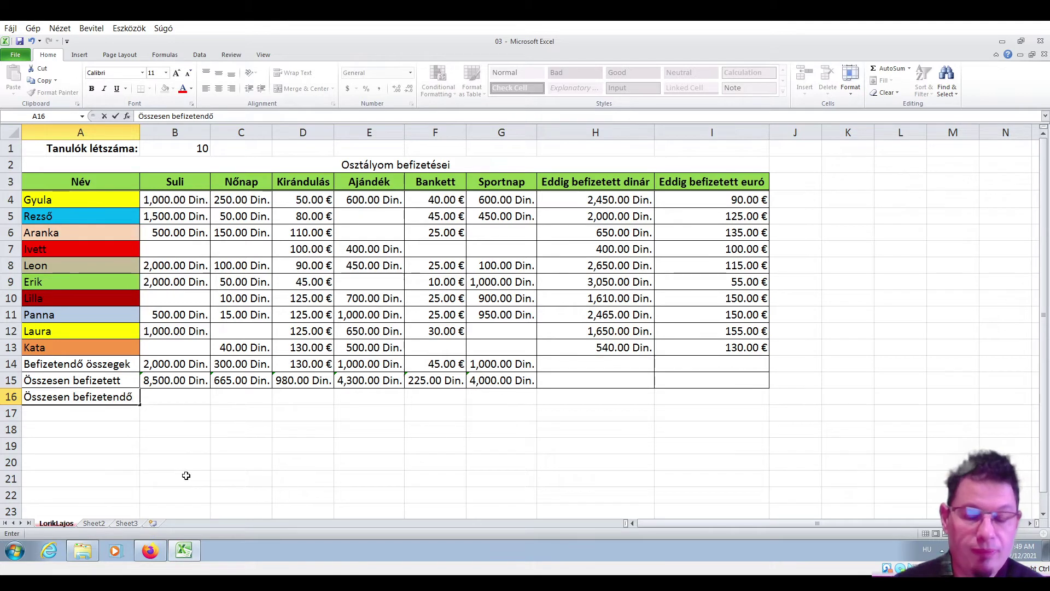
pyautogui.press('Return')
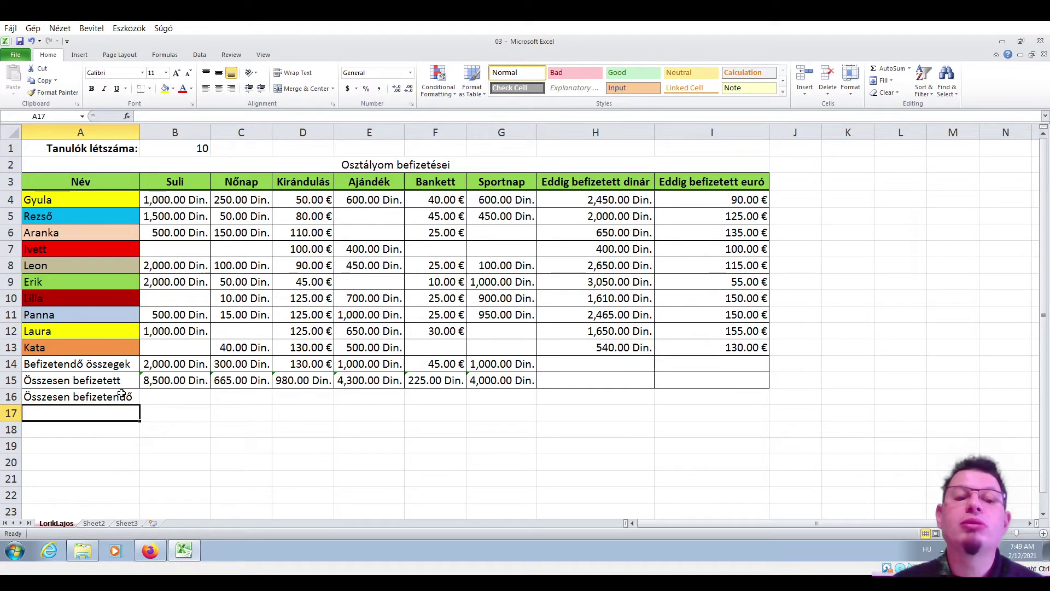
# - Switch the keyboard language back to English and select cell B16 for the Suli total due
pyautogui.click(177, 396)
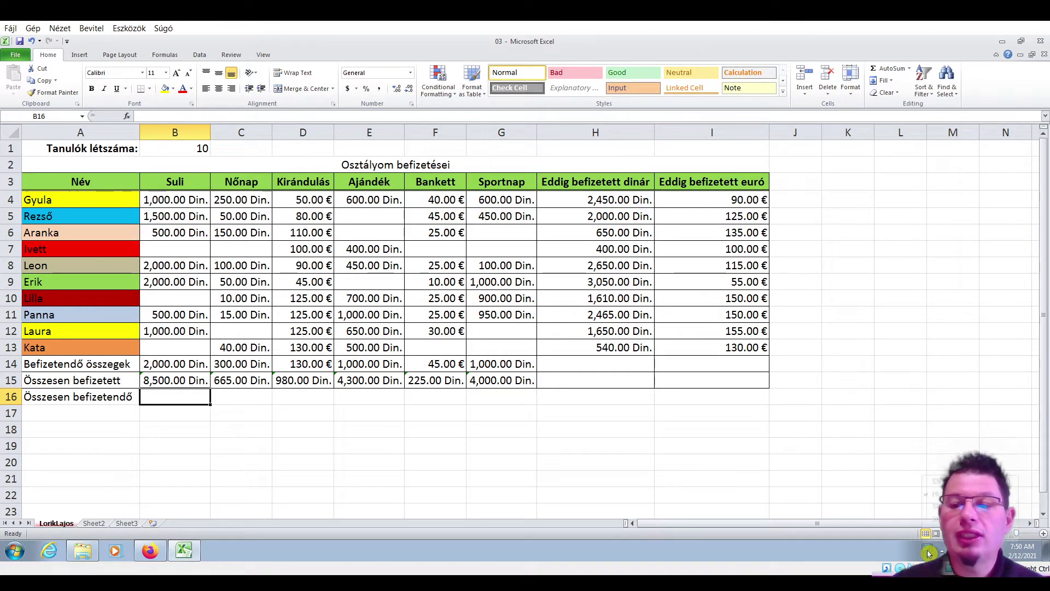
pyautogui.press('Escape')
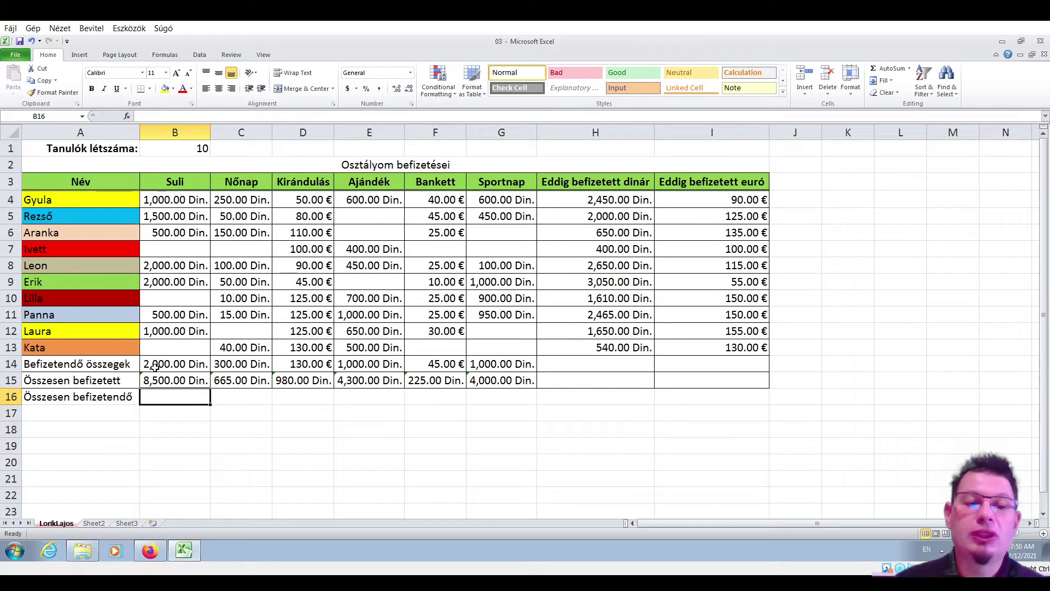
pyautogui.click(175, 366)
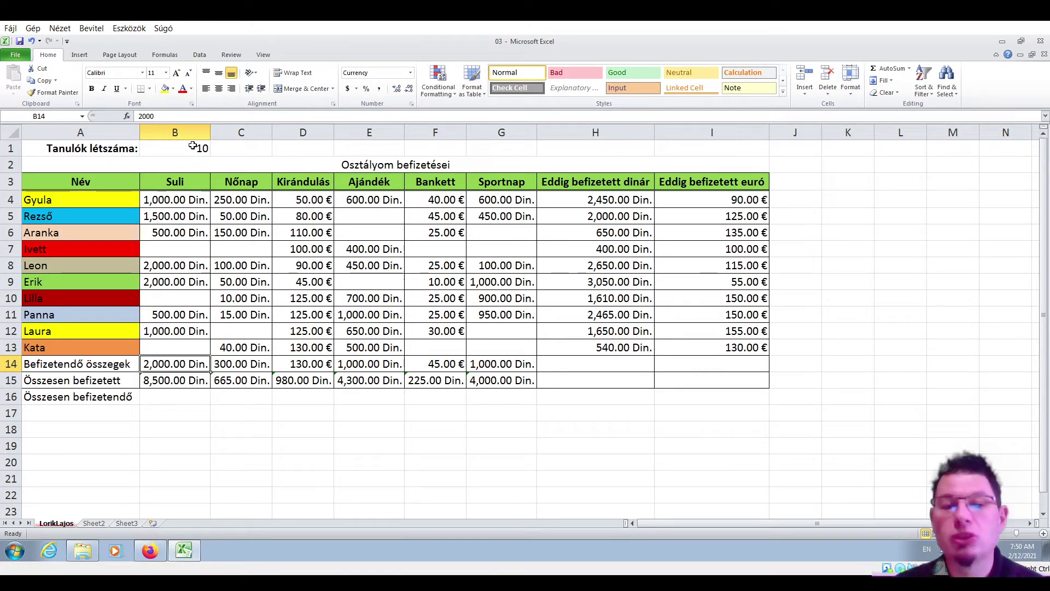
pyautogui.click(169, 399)
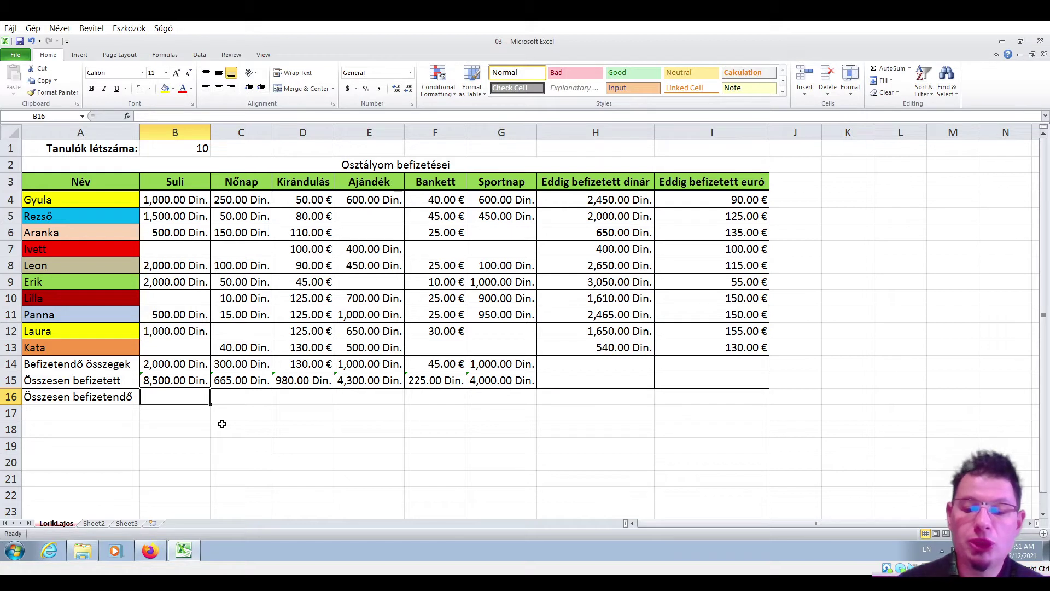
# - Try the formula =B1*B14 in cell B16 for the total Suli amount due, and clear the cell again
pyautogui.write('=')
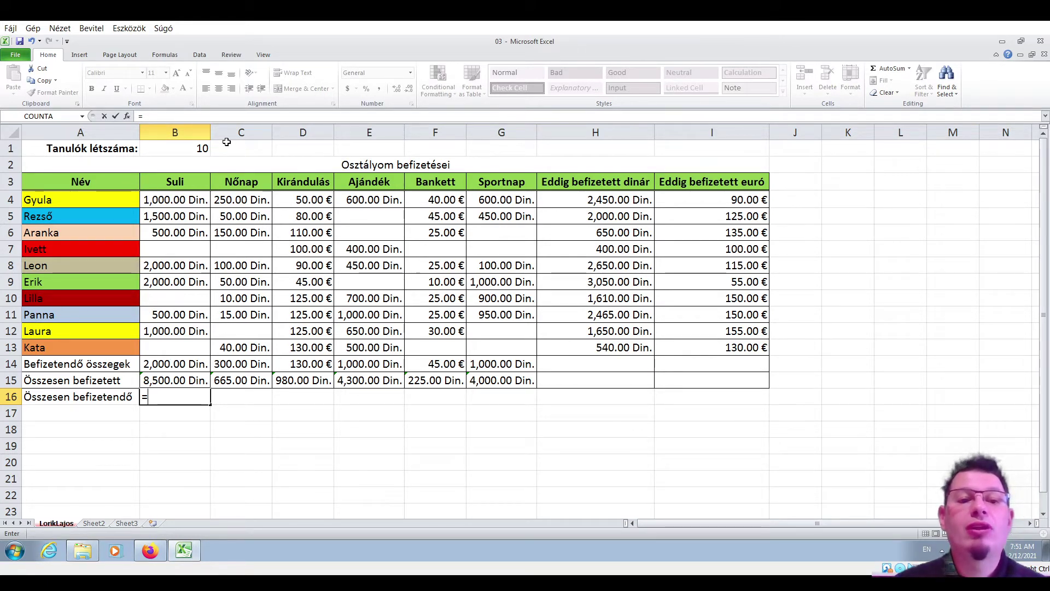
pyautogui.click(184, 150)
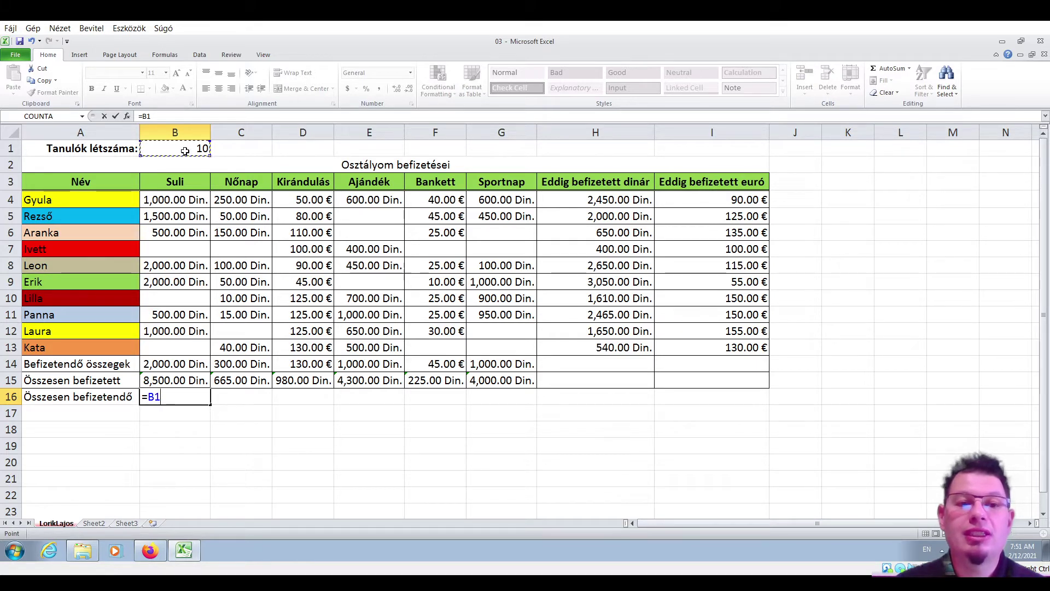
pyautogui.write('*')
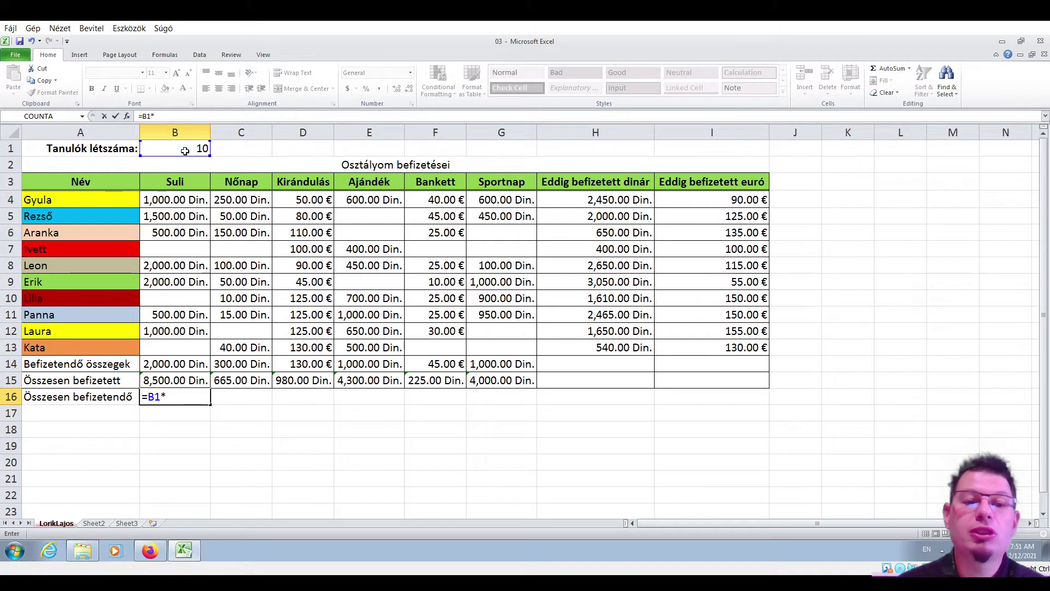
pyautogui.click(166, 366)
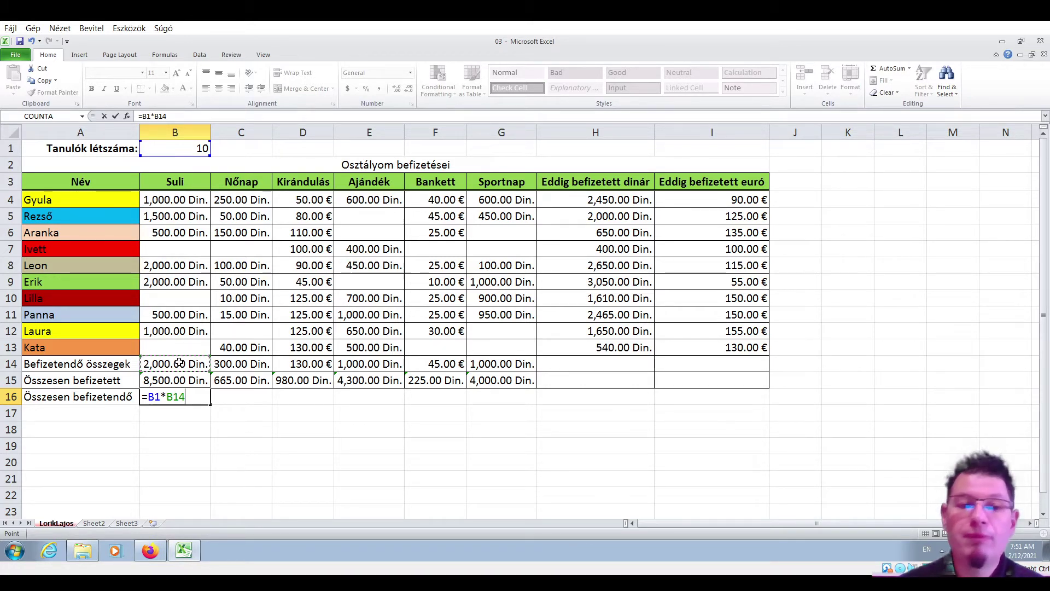
pyautogui.press('Return')
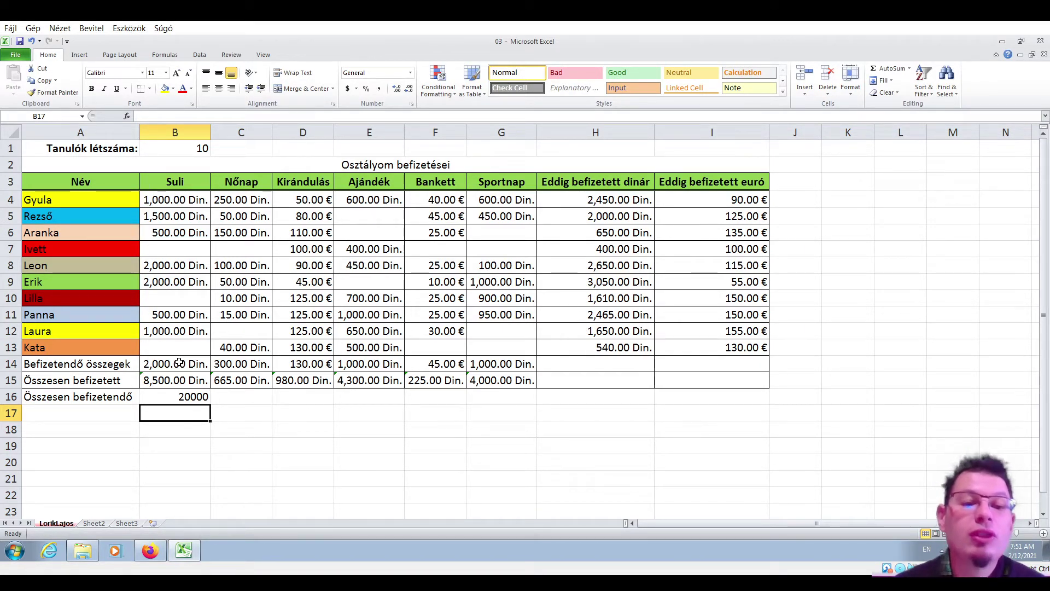
pyautogui.click(199, 396)
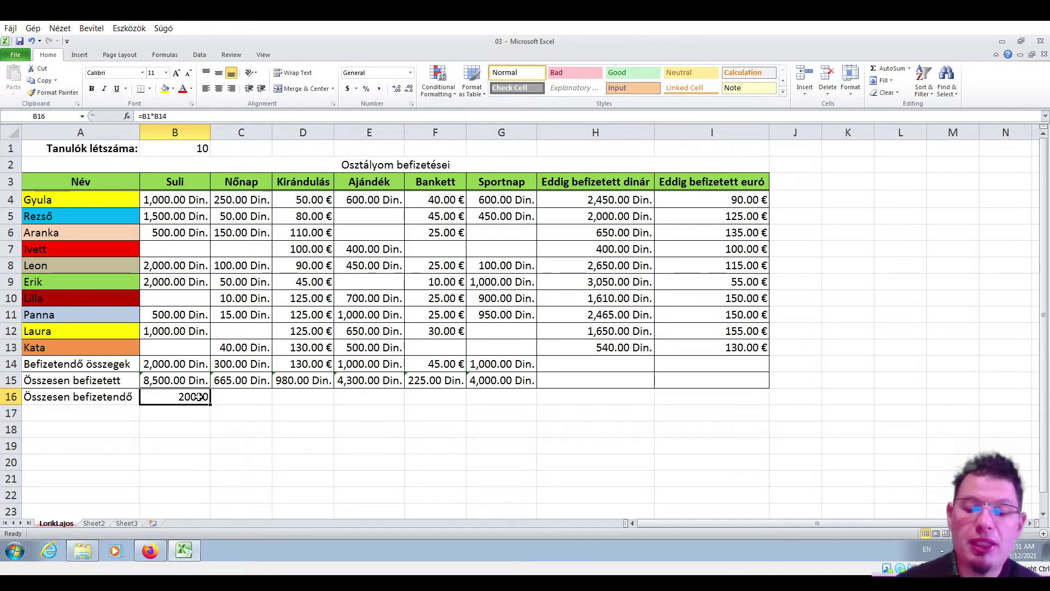
pyautogui.press('Delete')
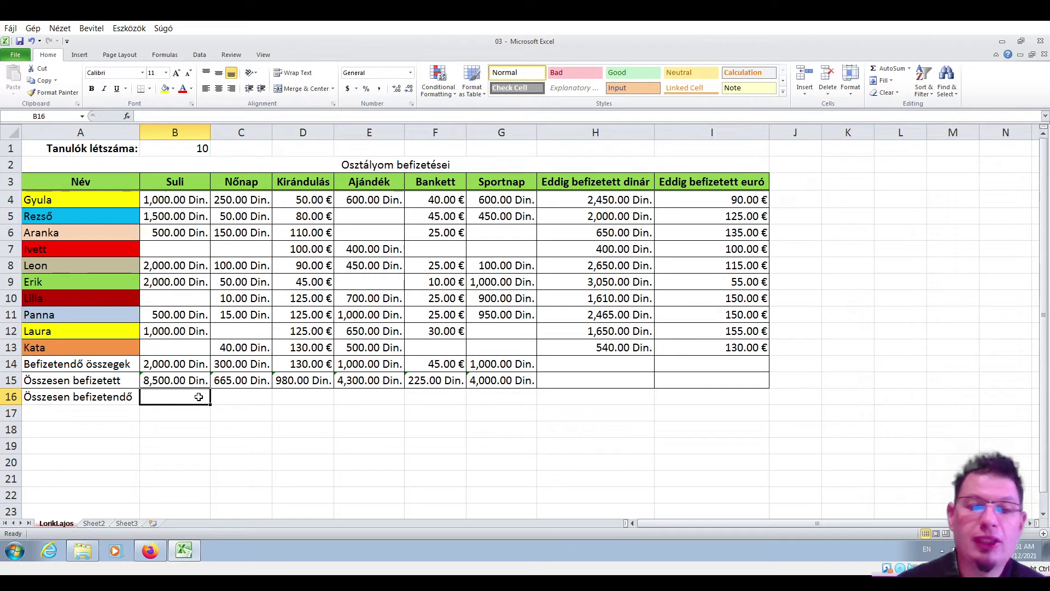
pyautogui.doubleClick(199, 396)
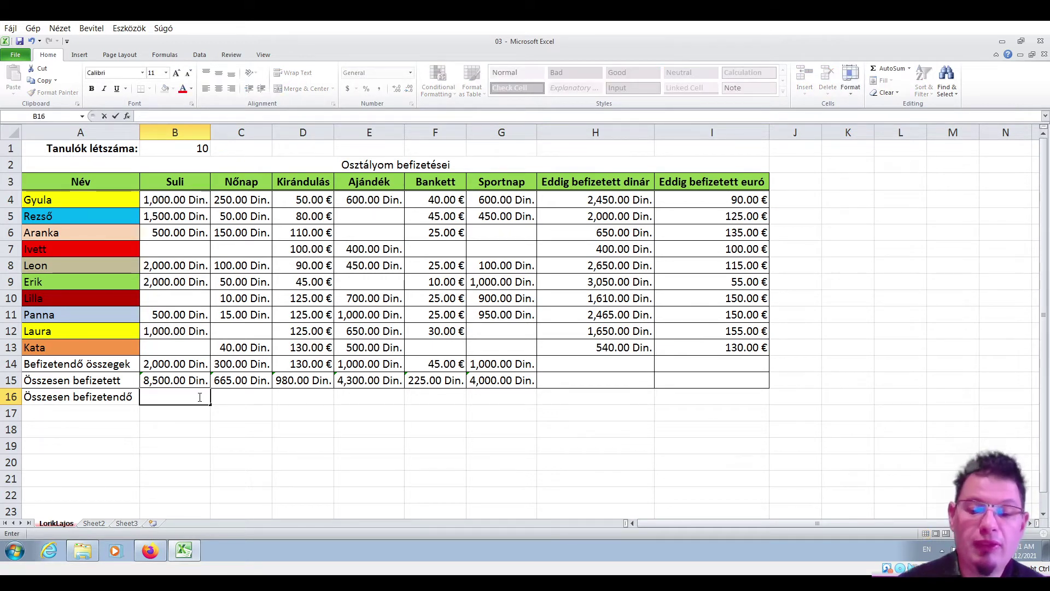
pyautogui.write('0')
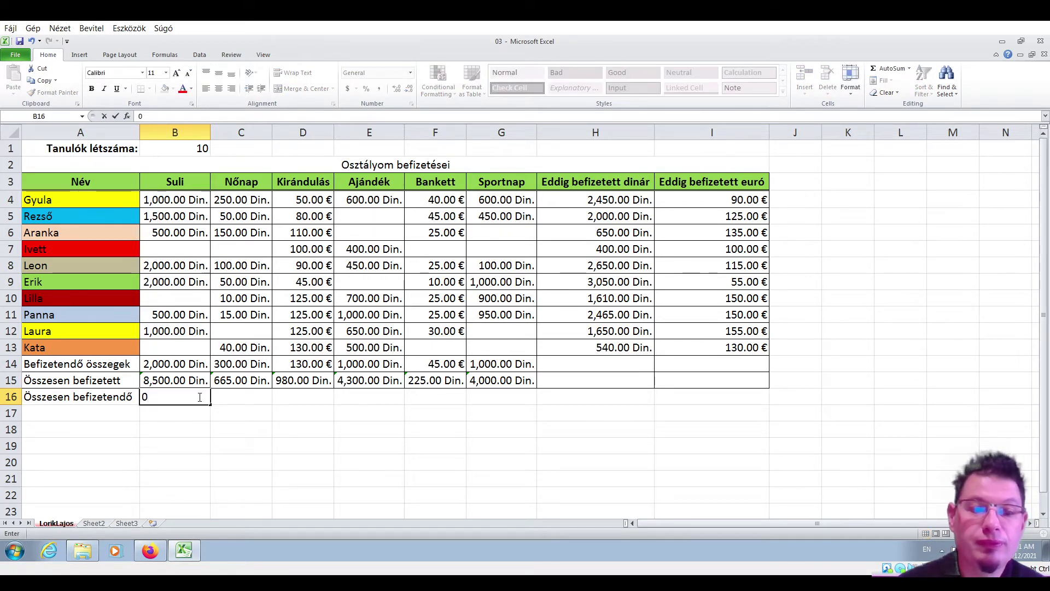
pyautogui.press('Left')
pyautogui.write('=')
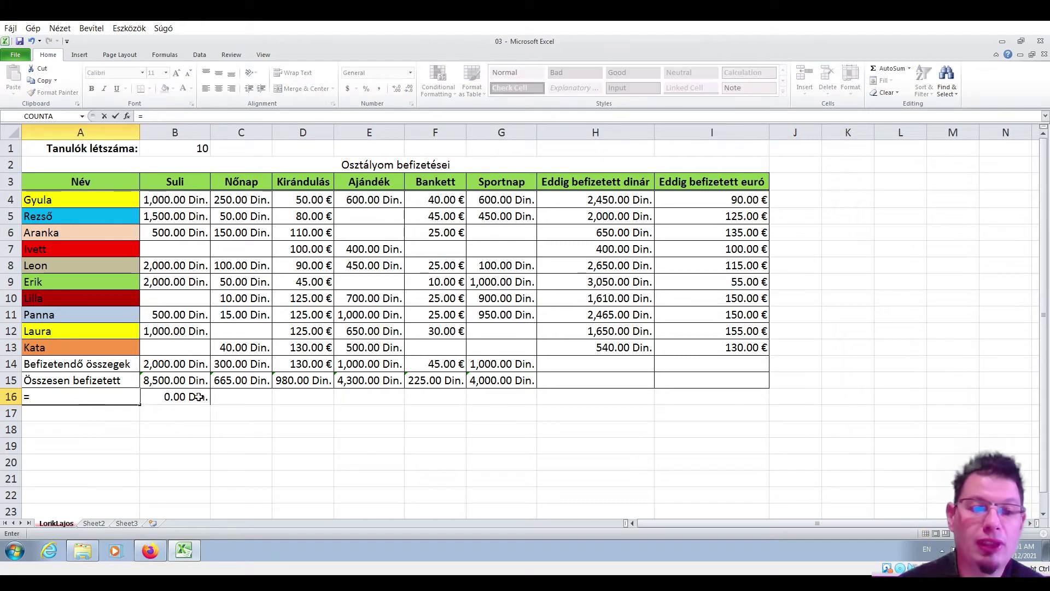
pyautogui.press('Escape')
# - Enter the formula =B1*B14 in cell B16 to multiply the student count by the Suli amount due
pyautogui.click(206, 396)
pyautogui.write('=')
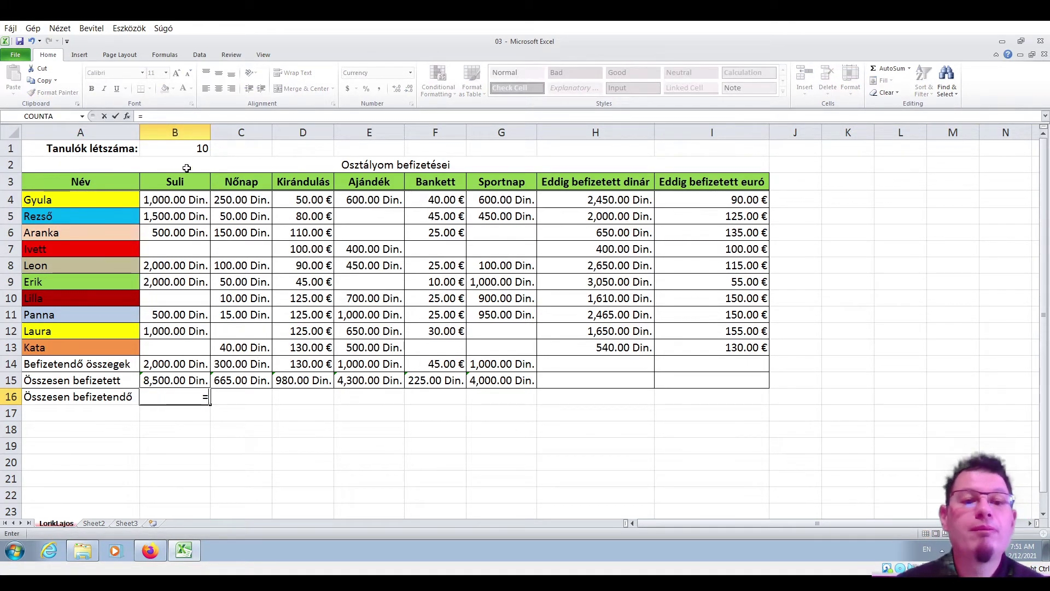
pyautogui.click(194, 151)
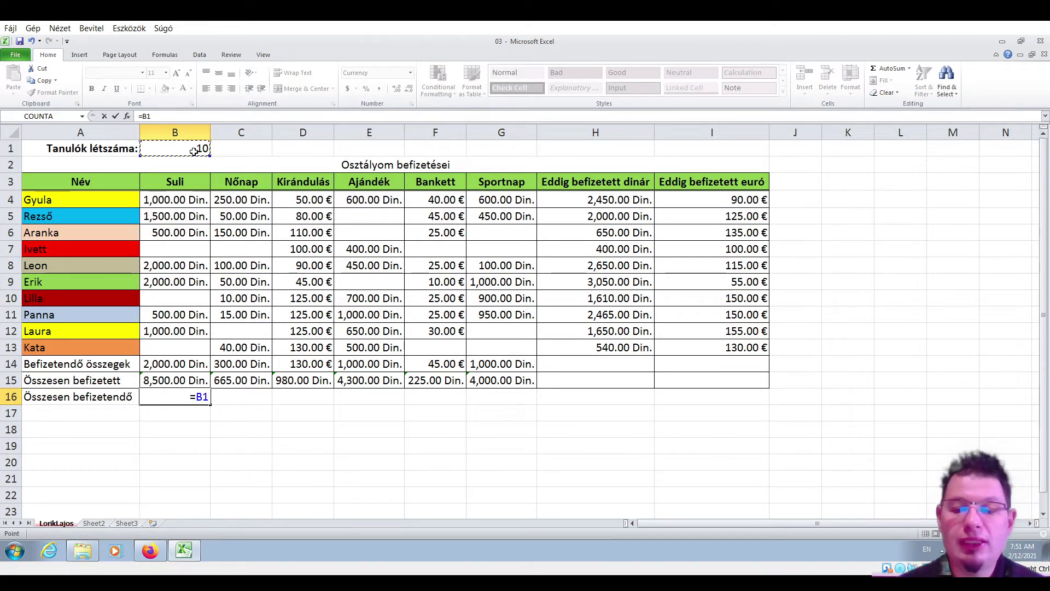
pyautogui.write('*')
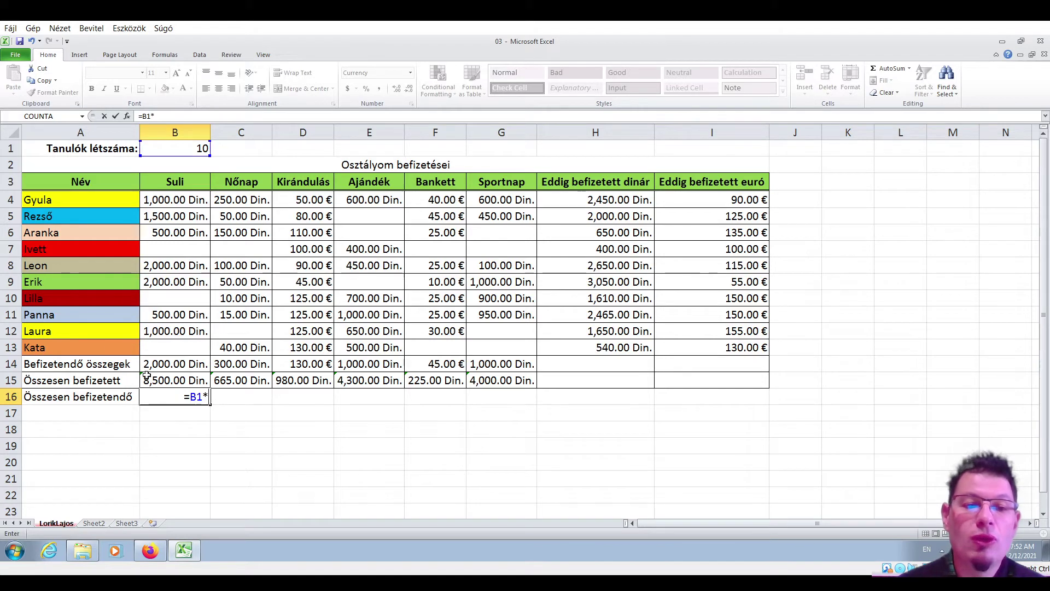
pyautogui.click(179, 366)
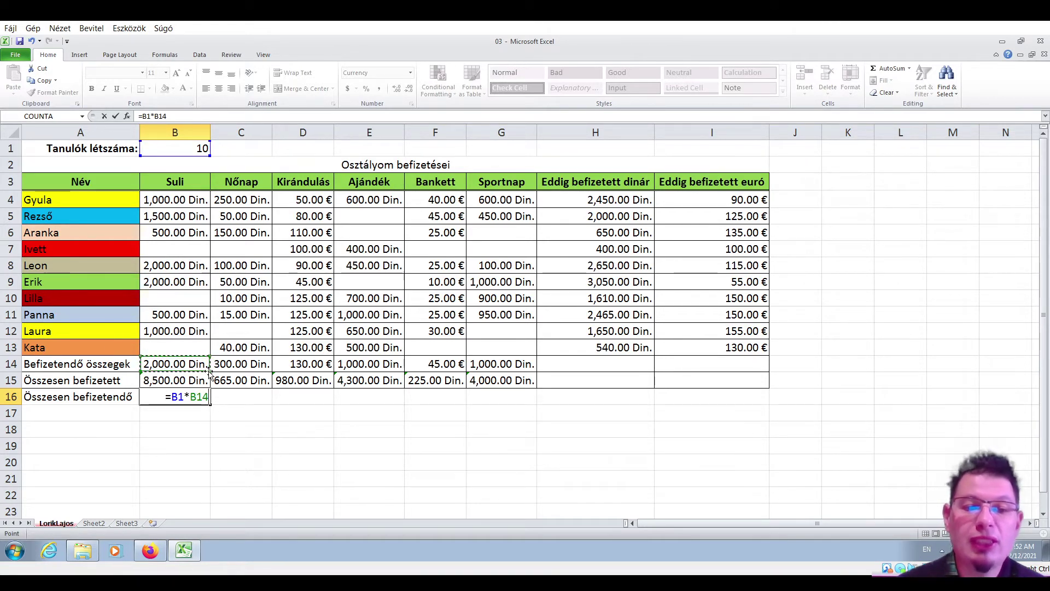
pyautogui.press('Return')
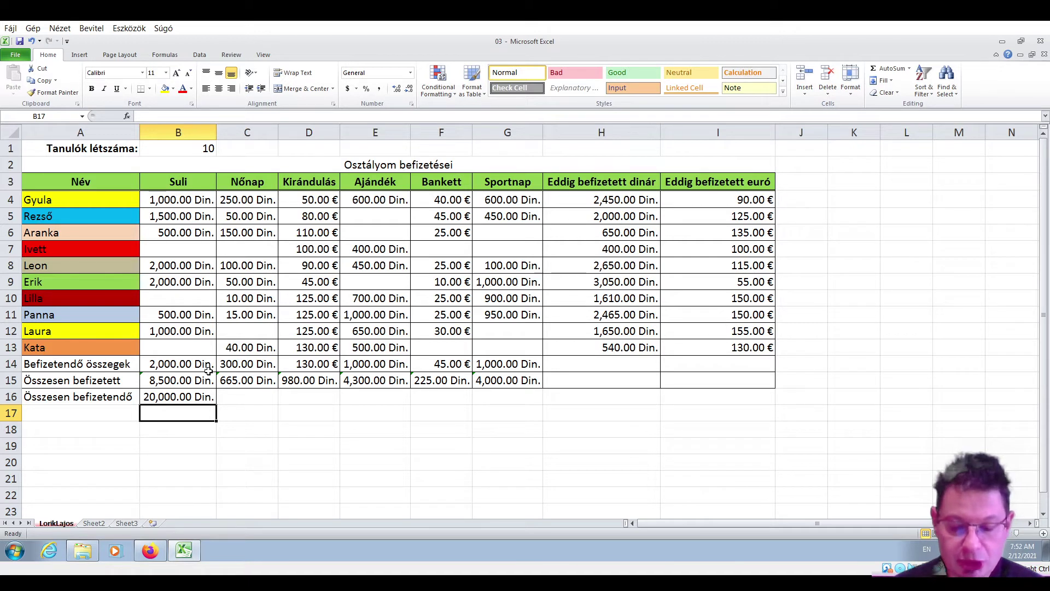
# - Fill the B16 formula across to cell G16, and clear the whole filled range
pyautogui.click(168, 398)
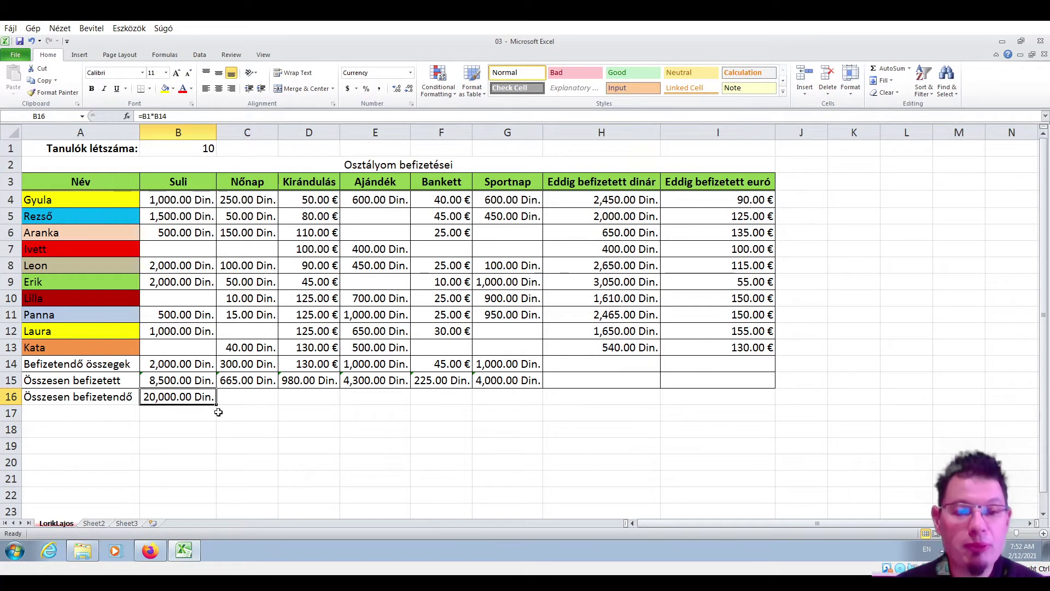
pyautogui.moveTo(219, 403); pyautogui.dragTo(532, 408)
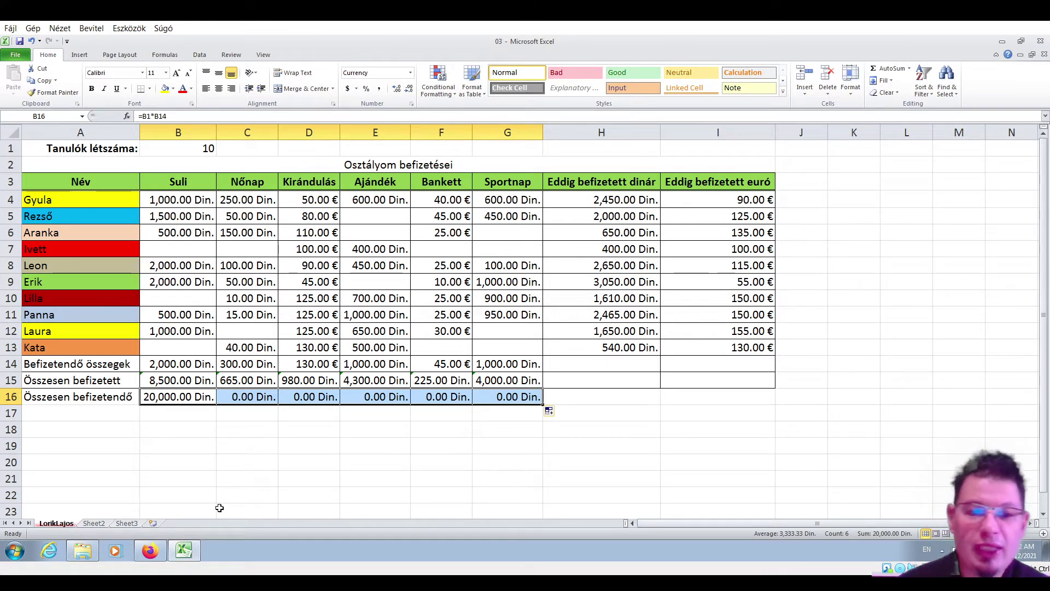
pyautogui.press('Delete')
pyautogui.click(417, 494)
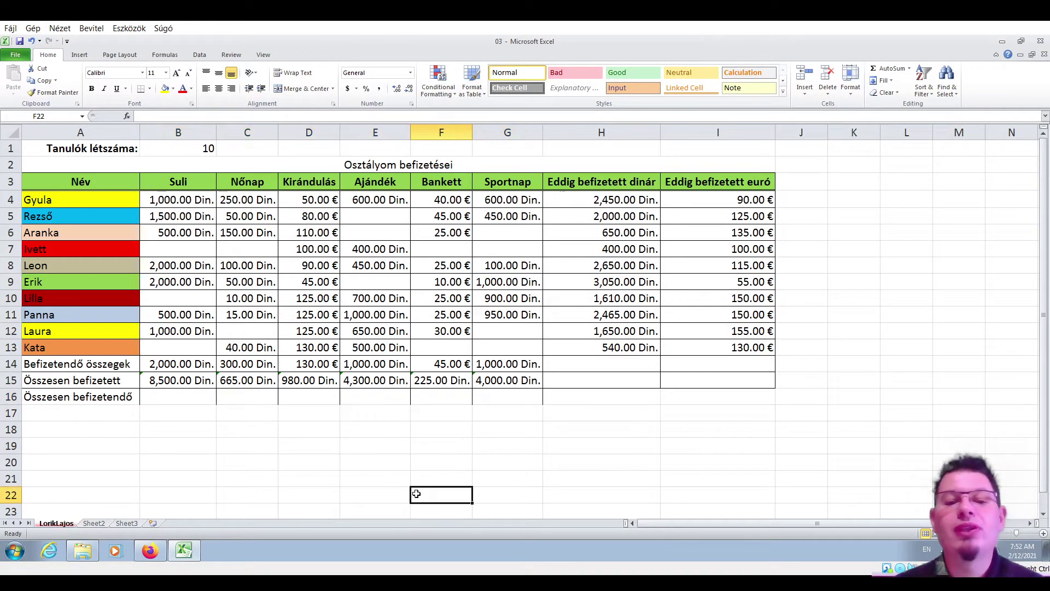
# - Undo the clearing of row 16 and compare the formulas in B16 and C16 with their referenced cells B1 and C1
pyautogui.click(206, 397)
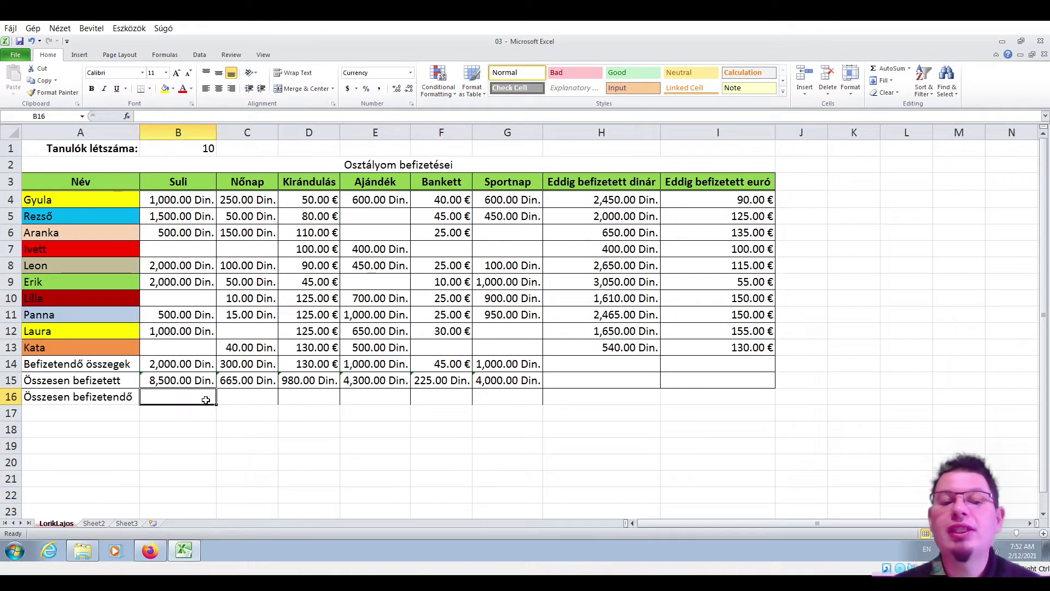
pyautogui.click(31, 40)
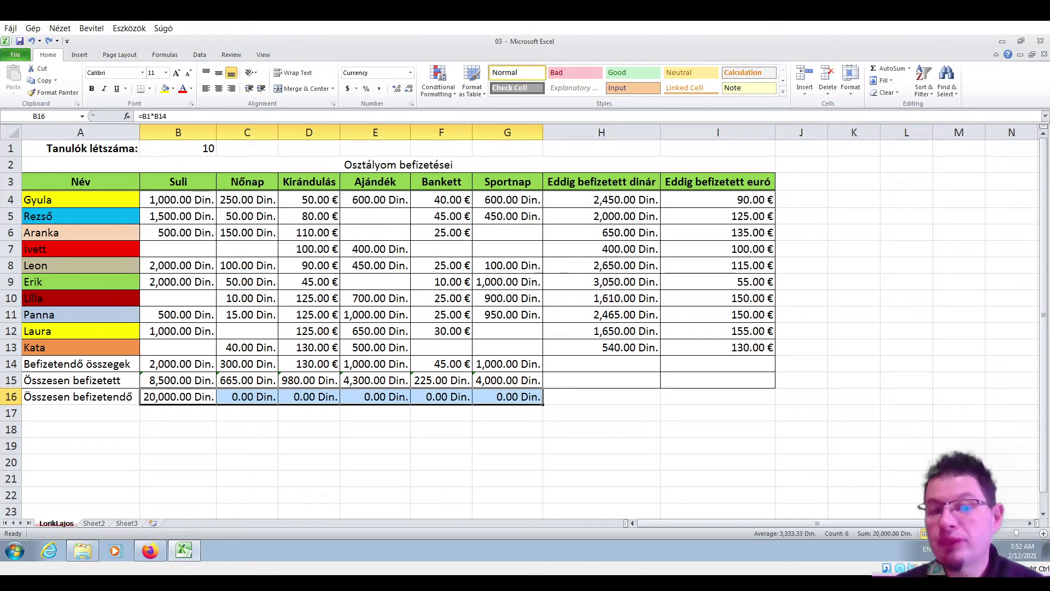
pyautogui.click(250, 431)
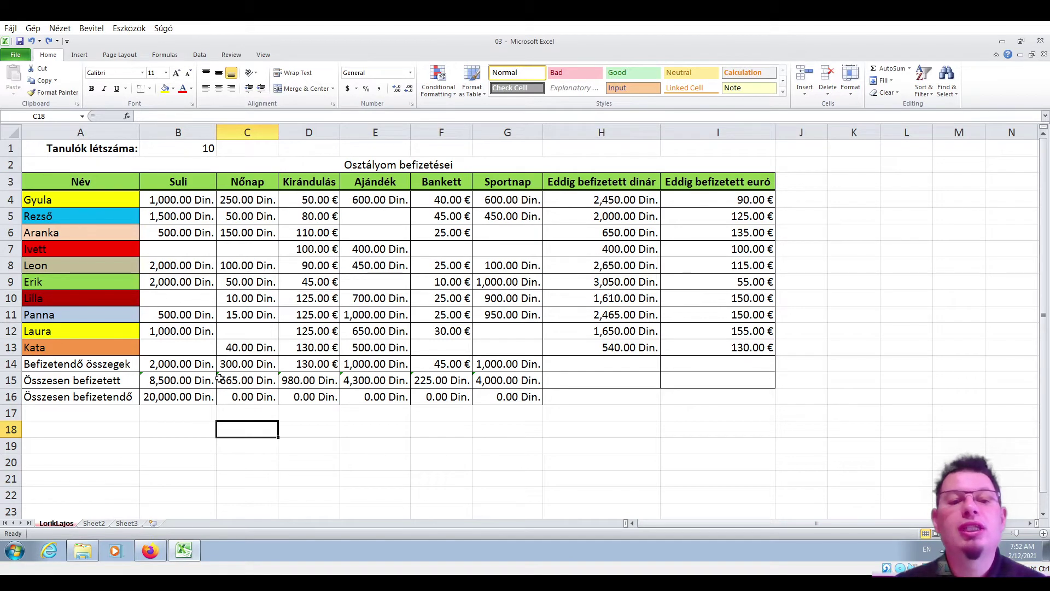
pyautogui.click(196, 393)
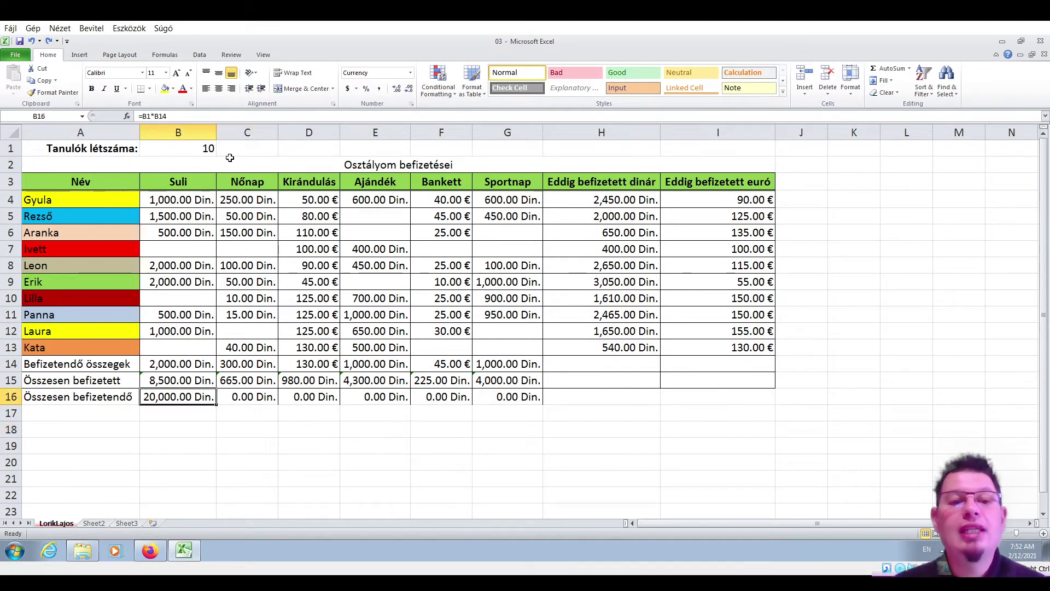
pyautogui.click(199, 148)
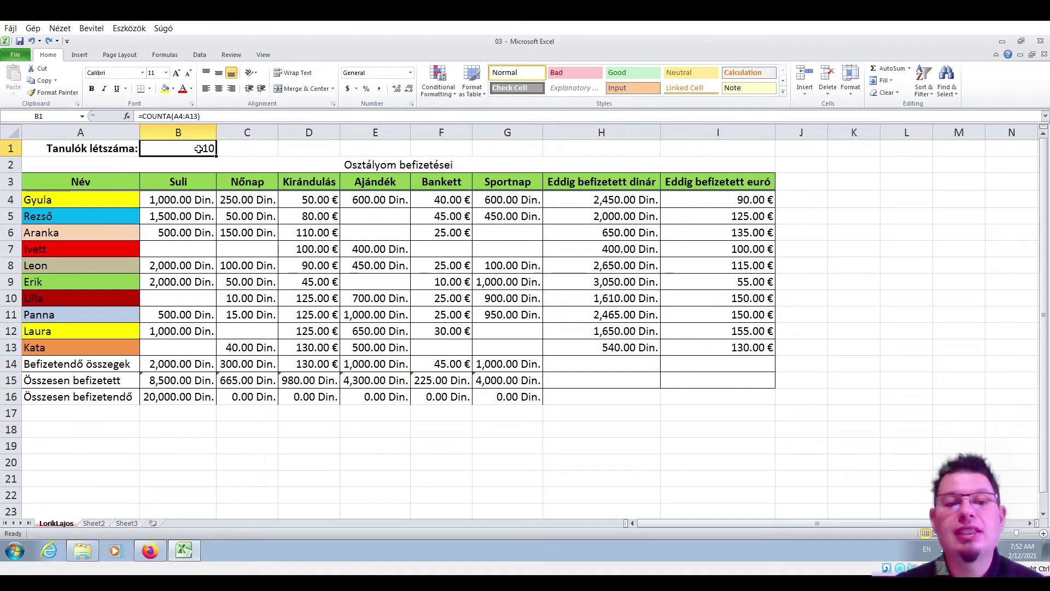
pyautogui.click(193, 399)
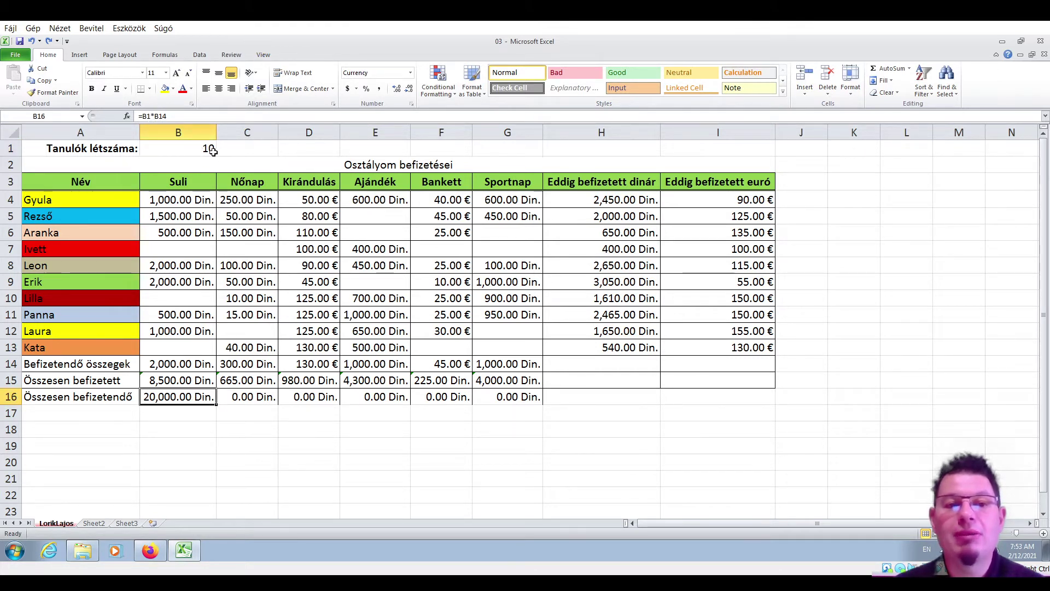
pyautogui.click(260, 400)
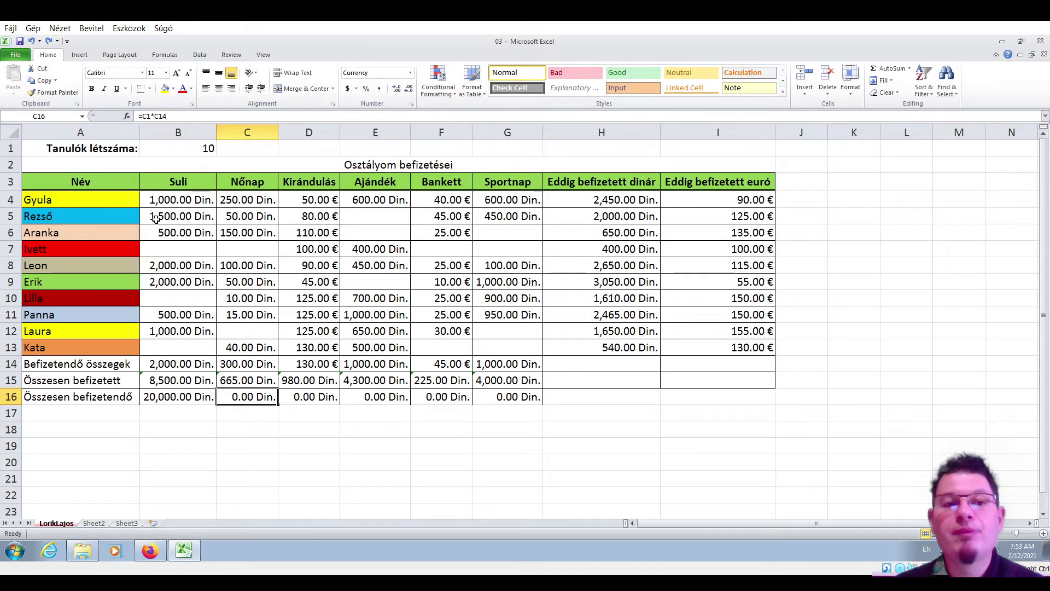
pyautogui.click(257, 152)
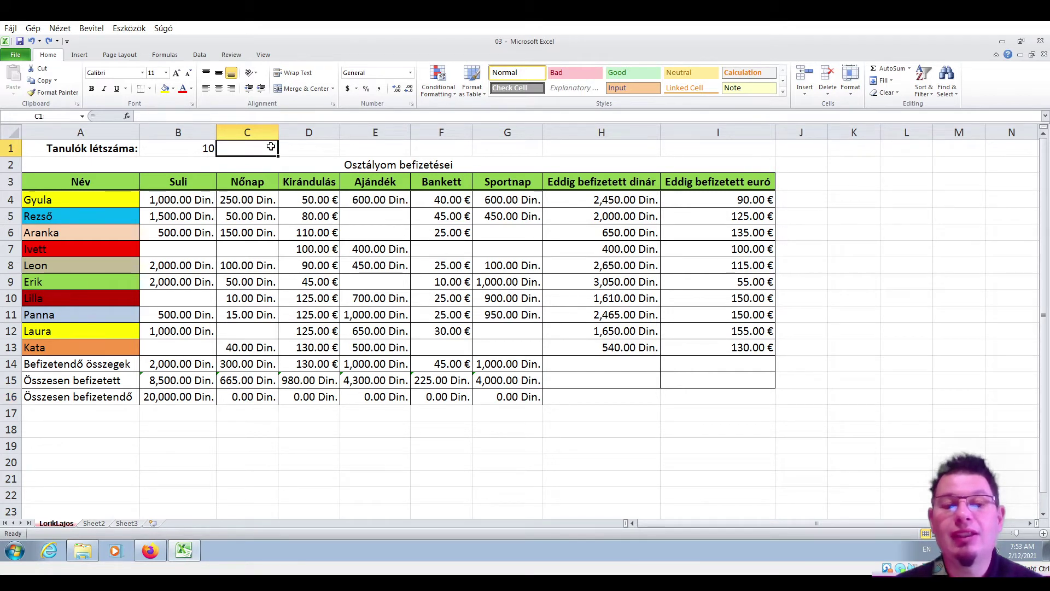
pyautogui.click(245, 397)
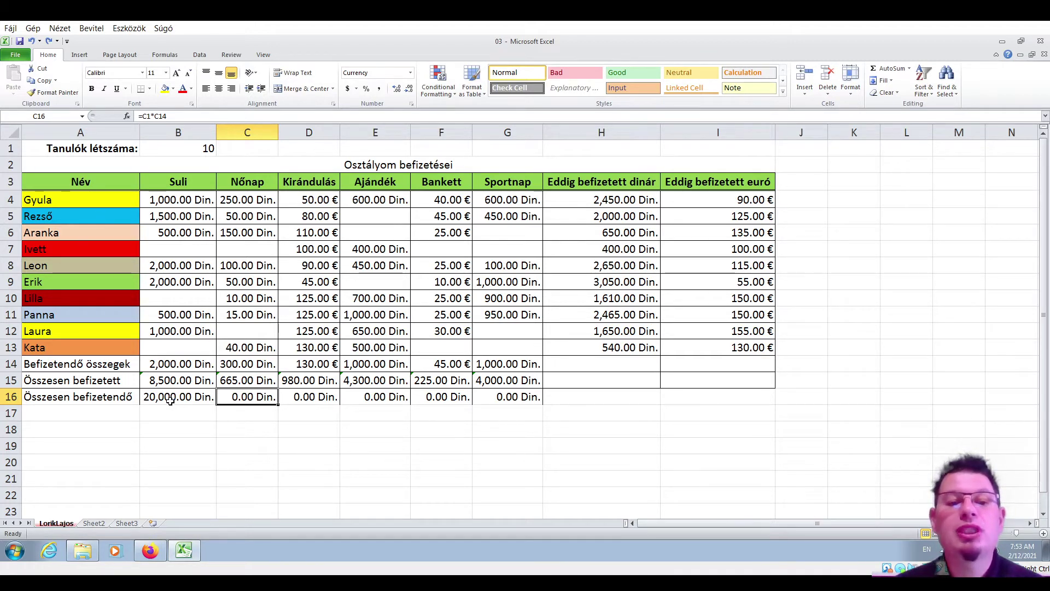
# - Clear the formulas in B16:G16 and enter =$B$1*B14 in cell B16, with an absolute reference to the student count
pyautogui.moveTo(170, 400); pyautogui.dragTo(508, 398)
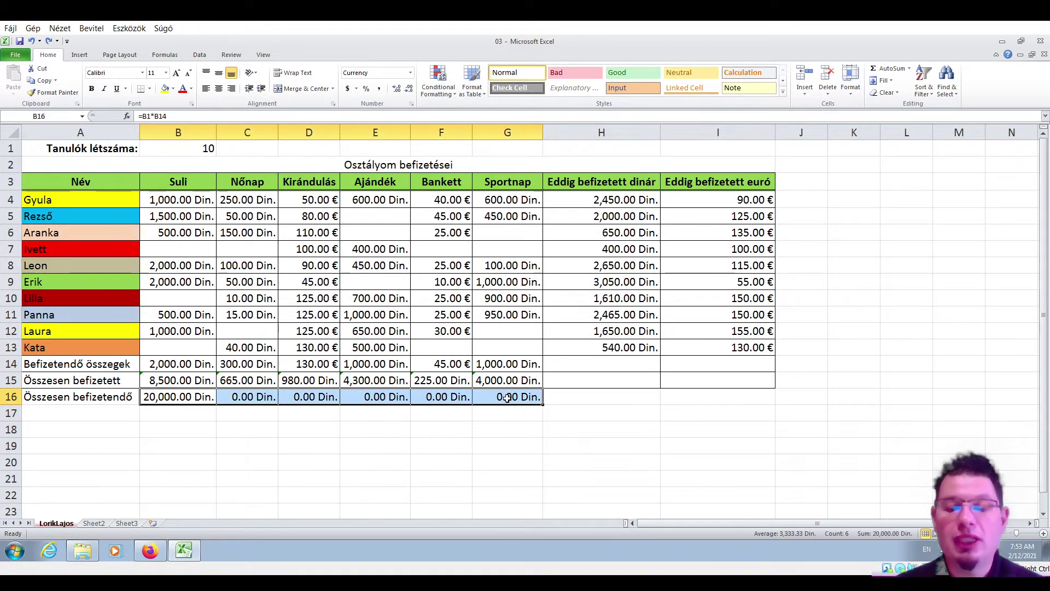
pyautogui.press('Delete')
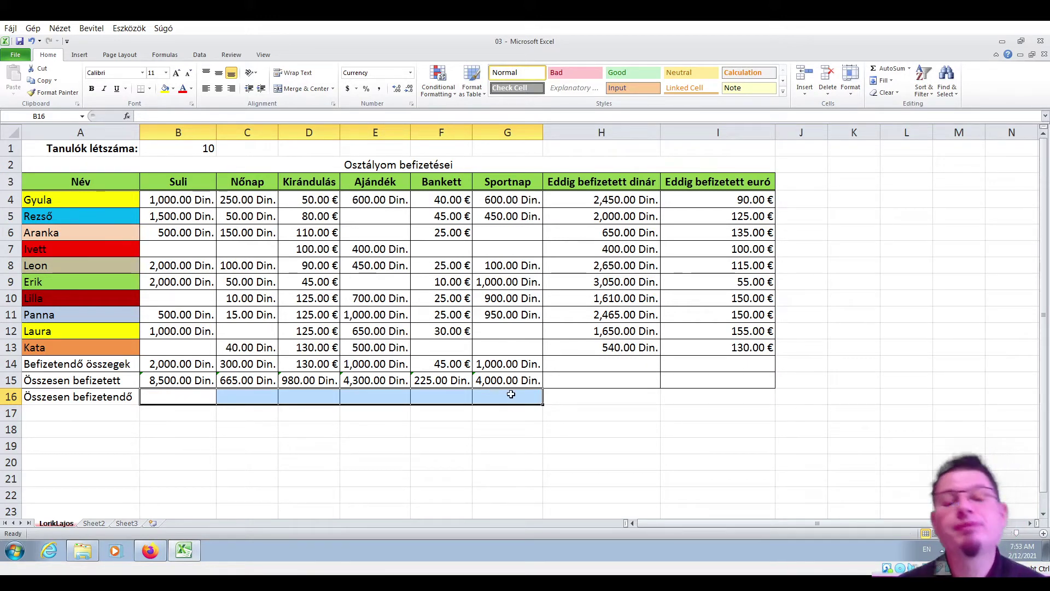
pyautogui.click(167, 398)
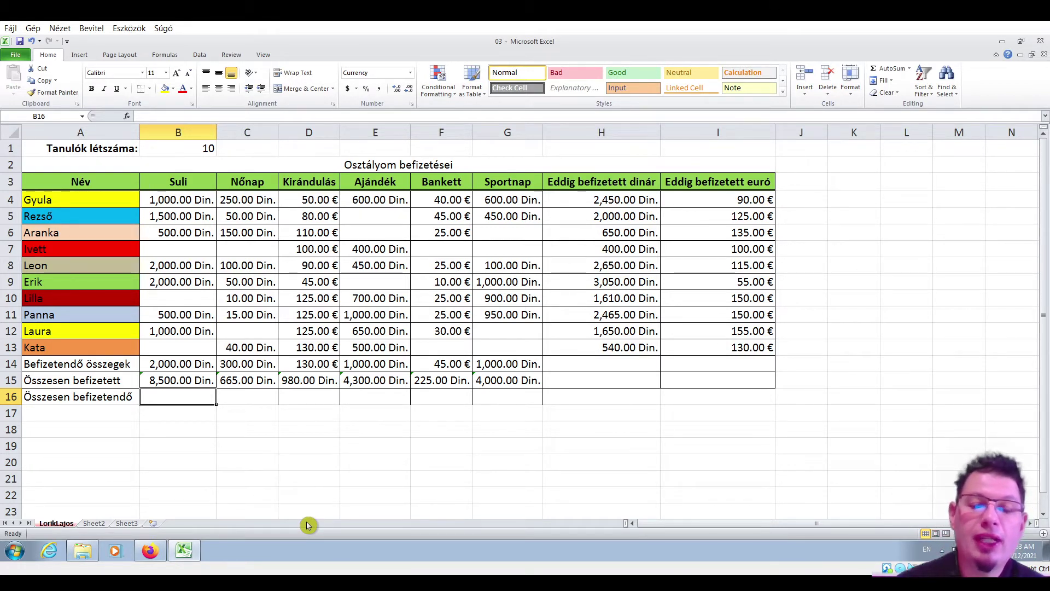
pyautogui.write('=')
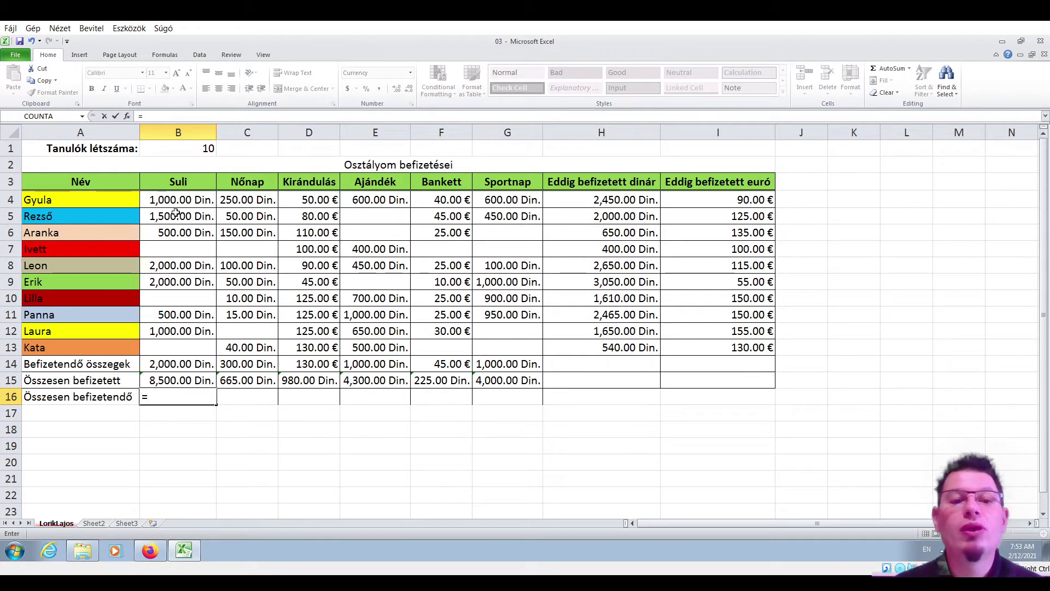
pyautogui.click(204, 148)
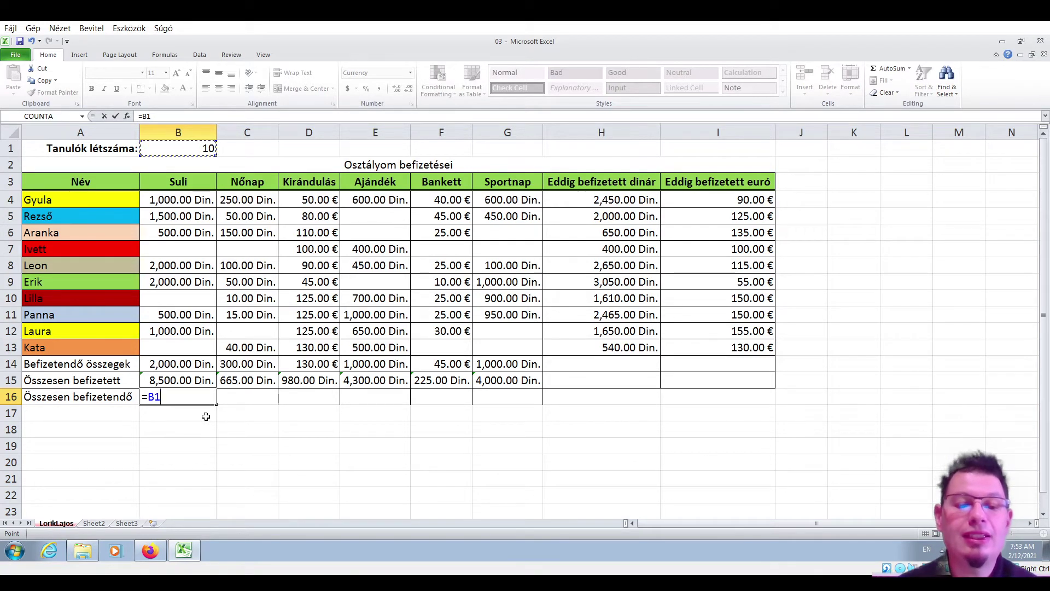
pyautogui.press('F4')
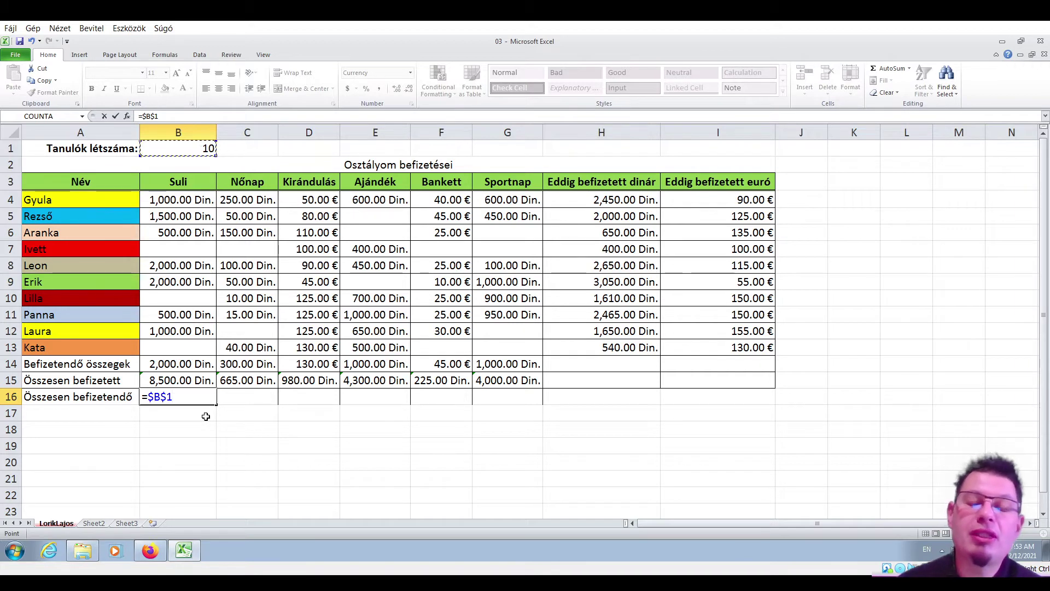
pyautogui.write('*')
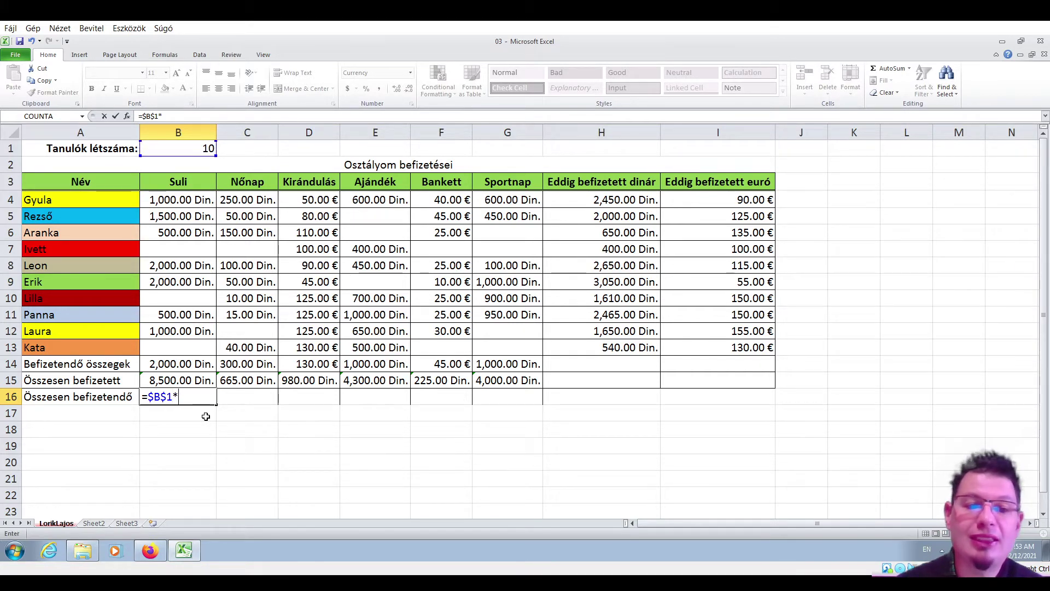
pyautogui.click(186, 365)
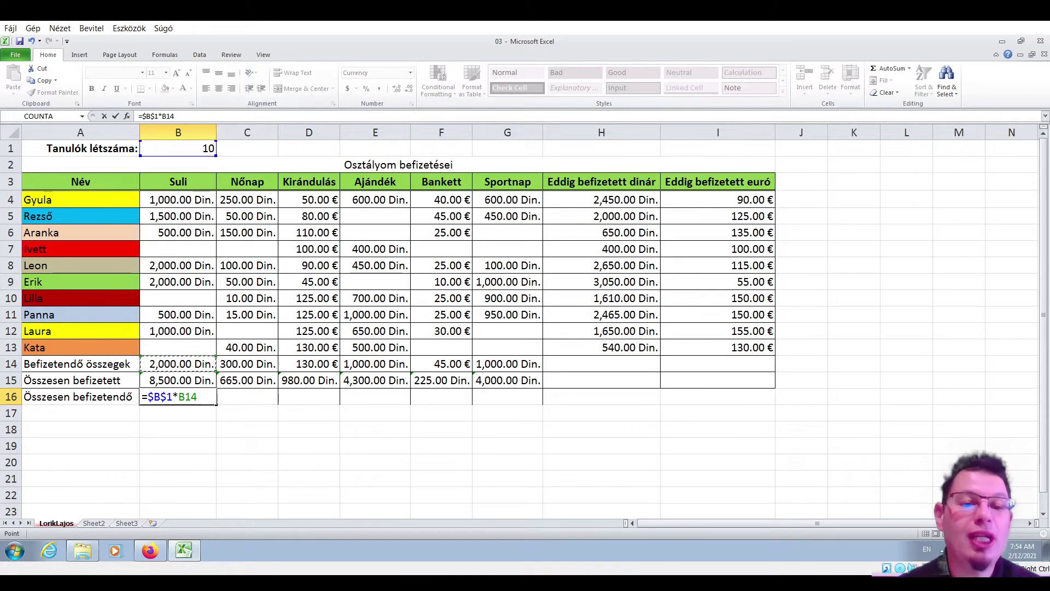
pyautogui.press('Return')
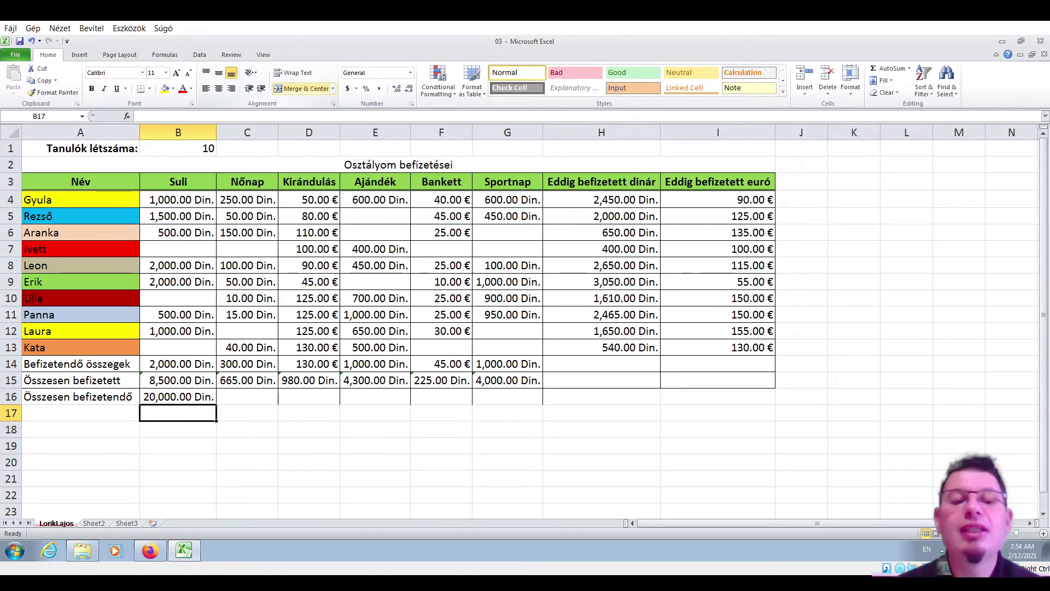
# - Fill the B16 formula across to cell G16 and autofit the widths of columns C, D, E and G
pyautogui.click(181, 398)
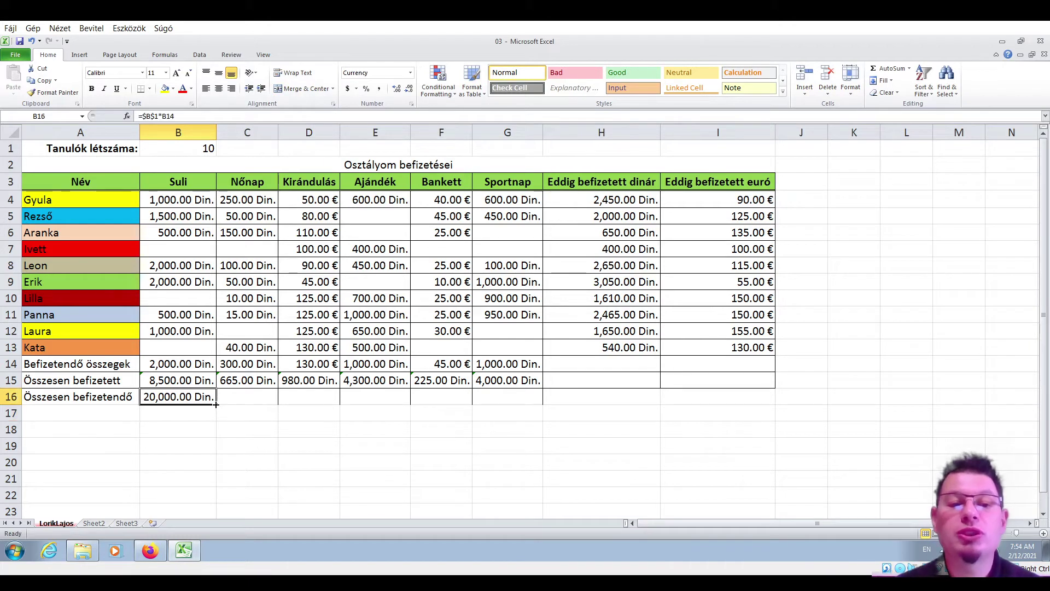
pyautogui.moveTo(217, 405); pyautogui.dragTo(524, 404)
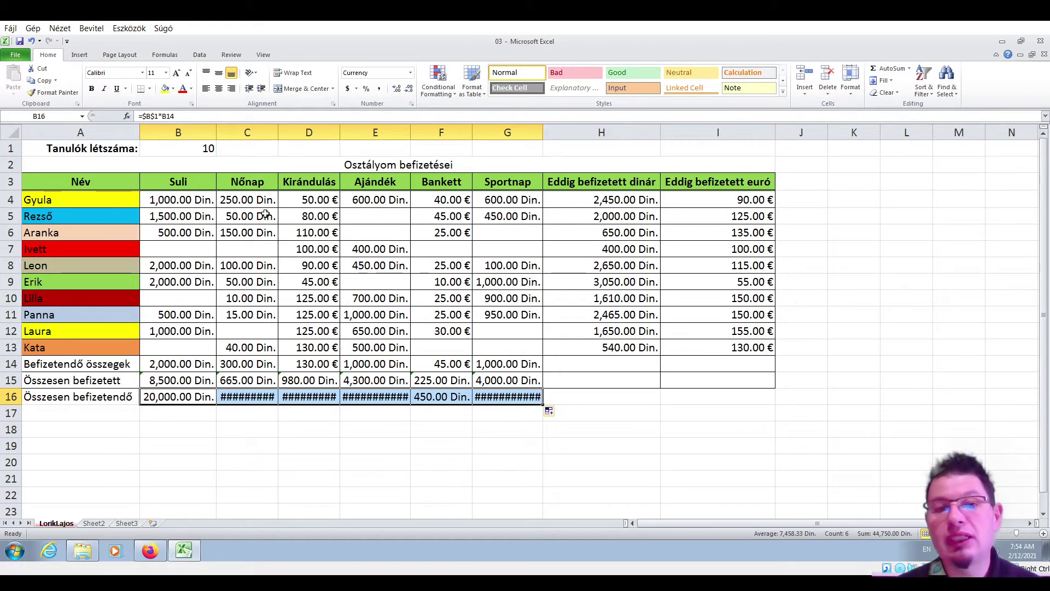
pyautogui.doubleClick(278, 133)
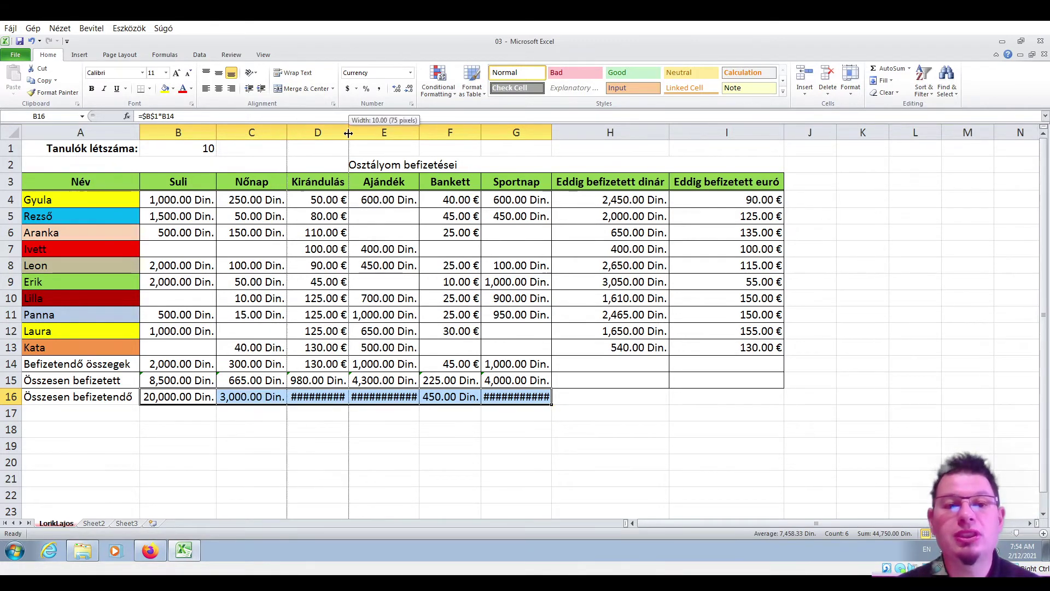
pyautogui.doubleClick(348, 132)
pyautogui.doubleClick(428, 132)
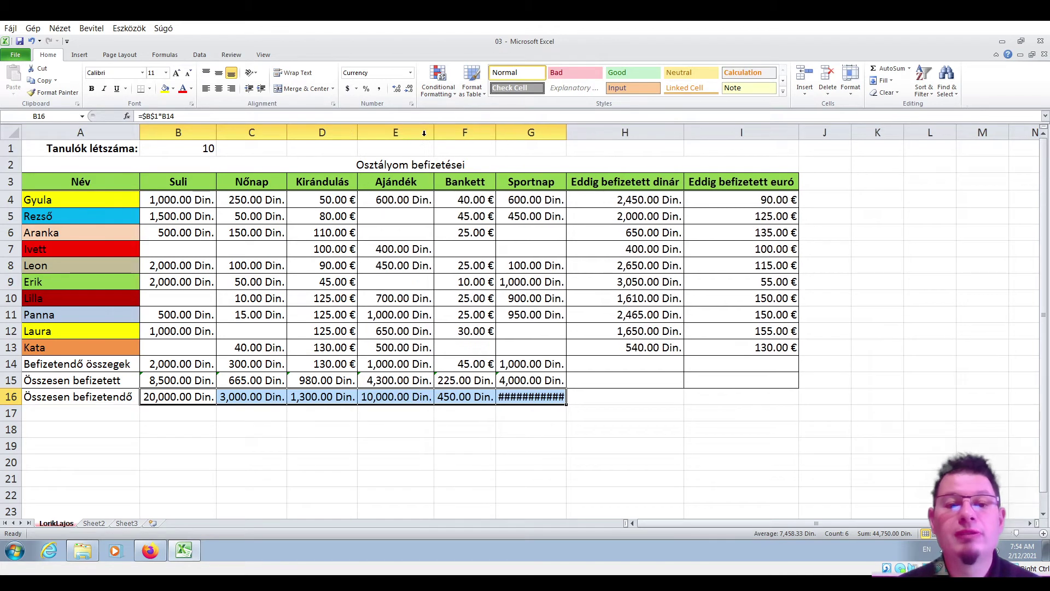
pyautogui.doubleClick(566, 133)
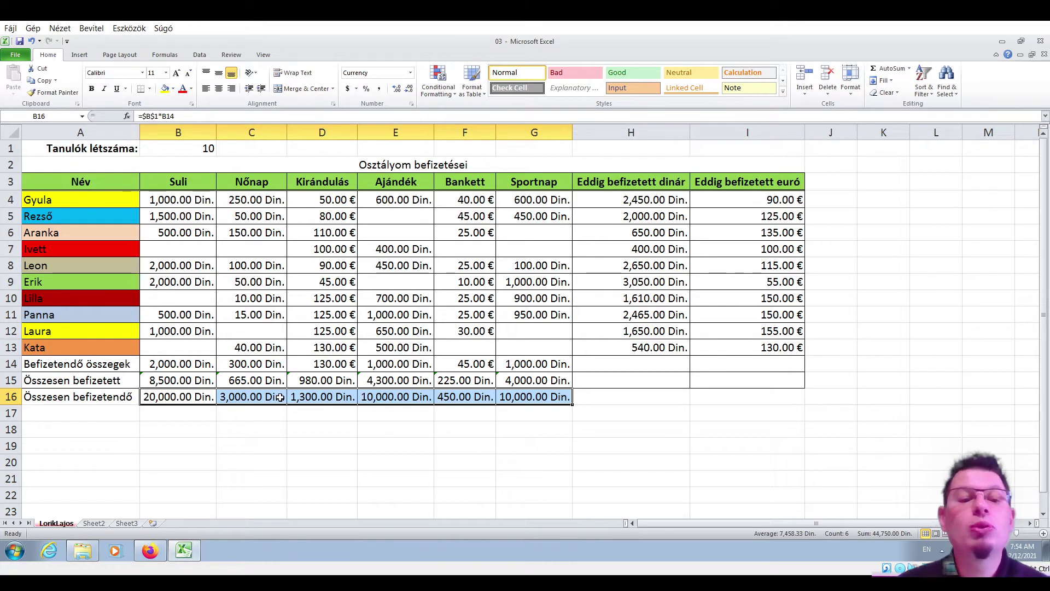
pyautogui.click(262, 400)
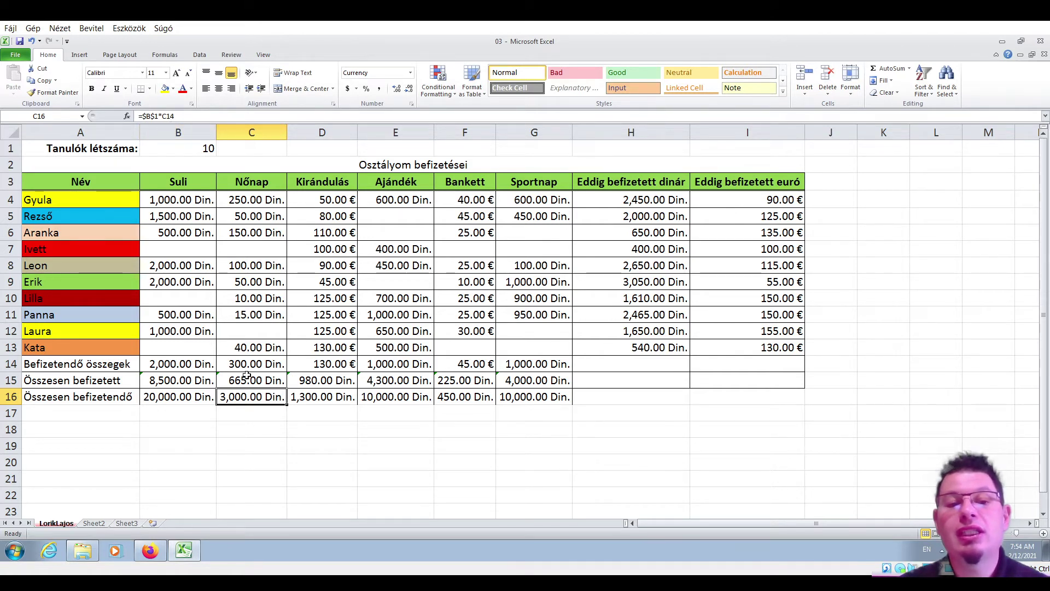
# - Switch the keyboard layout to Hungarian and label cell A17 "Hiányzó befizetések"
pyautogui.click(310, 396)
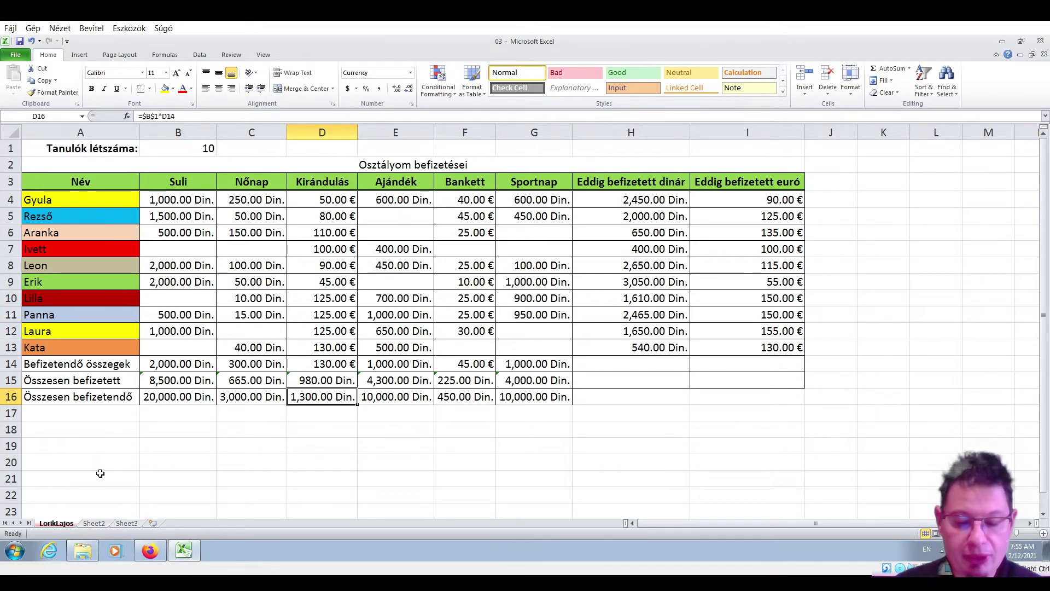
pyautogui.click(66, 416)
pyautogui.write('H')
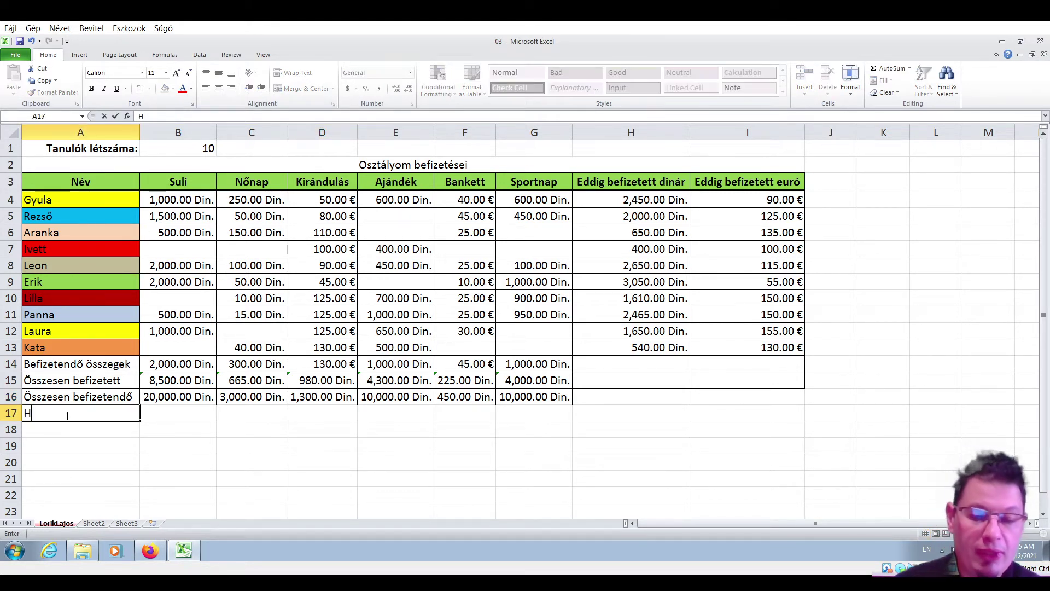
pyautogui.write("i'nyz=")
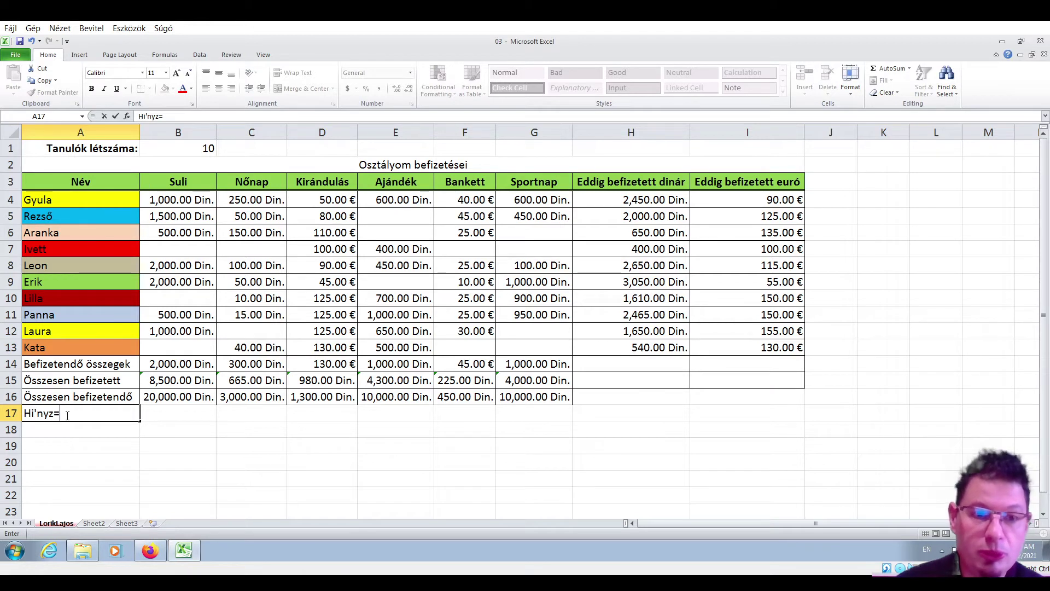
pyautogui.press('BackSpace')
pyautogui.press('BackSpace')
pyautogui.press('BackSpace')
pyautogui.press('BackSpace')
pyautogui.press('BackSpace')
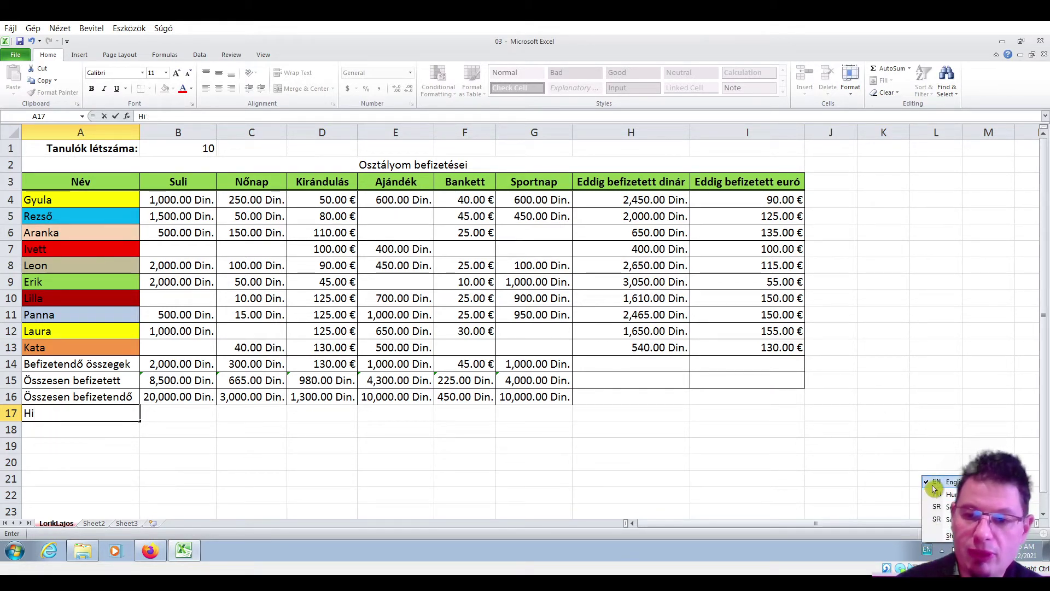
pyautogui.press('Escape')
pyautogui.write('ányzó befizetése')
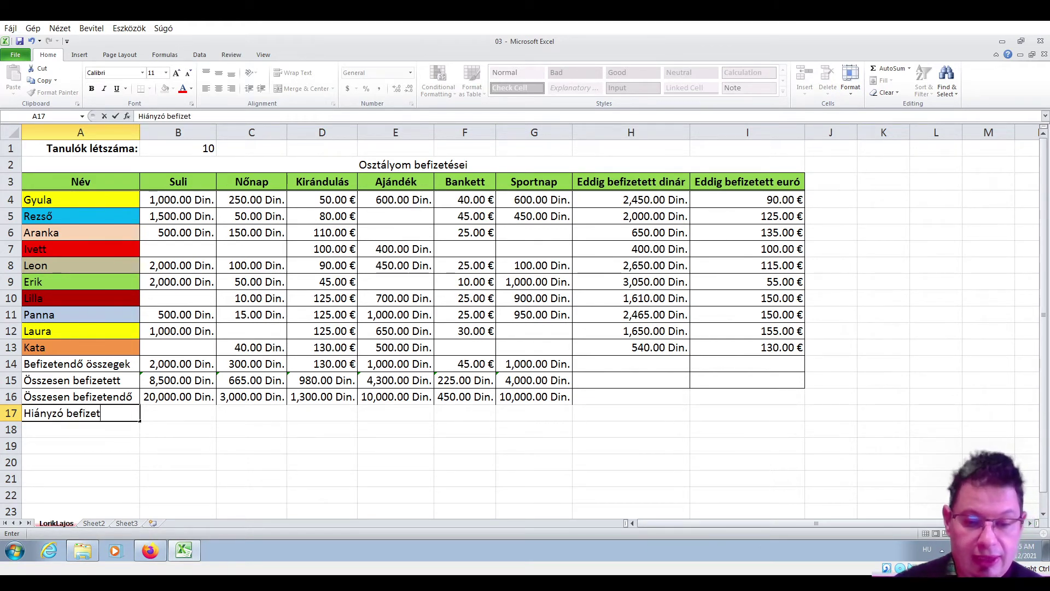
pyautogui.press('Return')
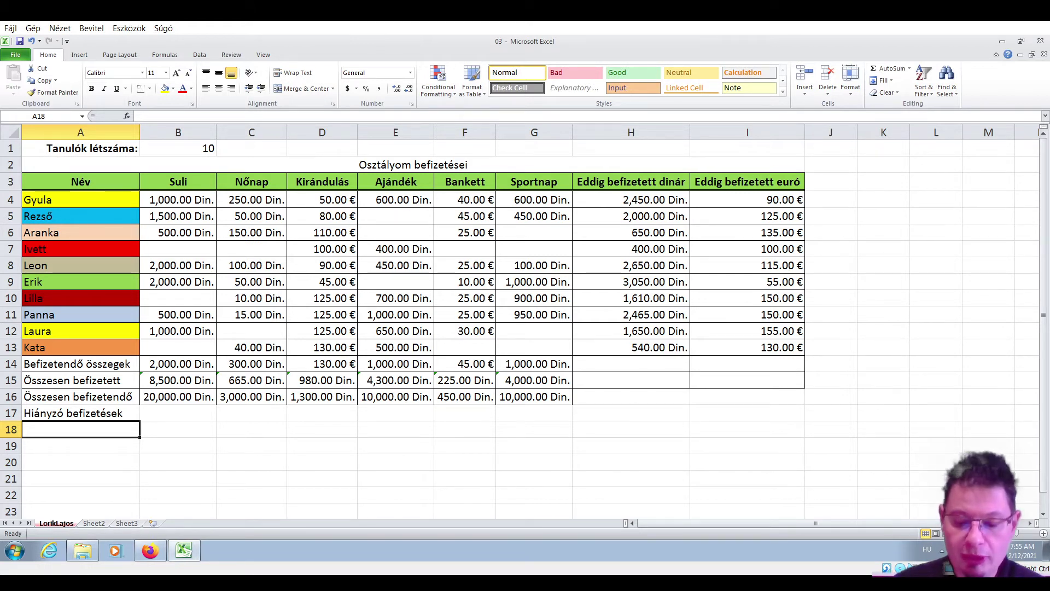
# - Switch the keyboard layout back to English and begin a formula in cell B17
pyautogui.click(155, 410)
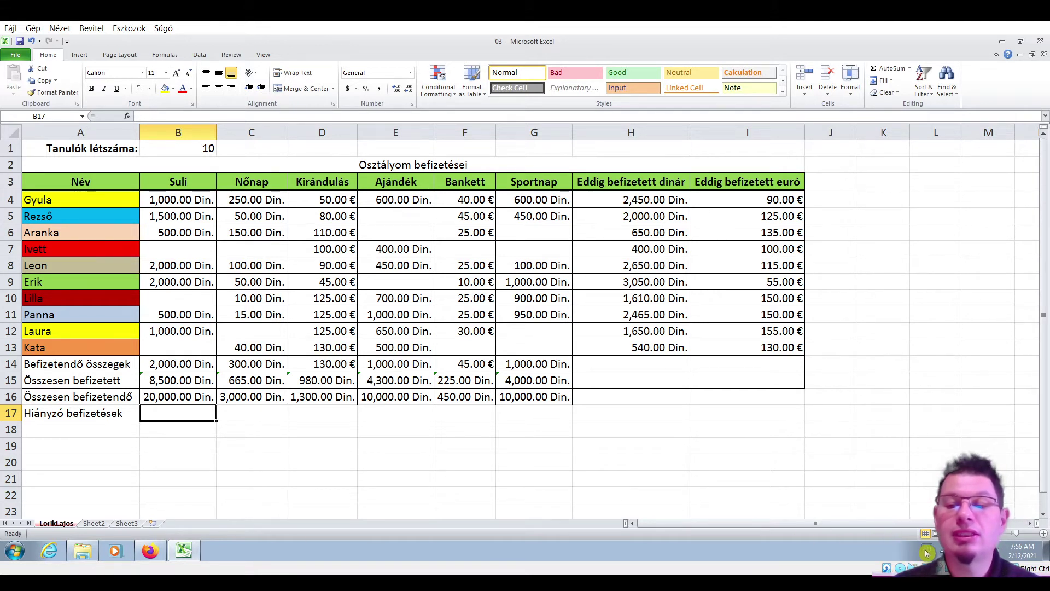
pyautogui.click(937, 481)
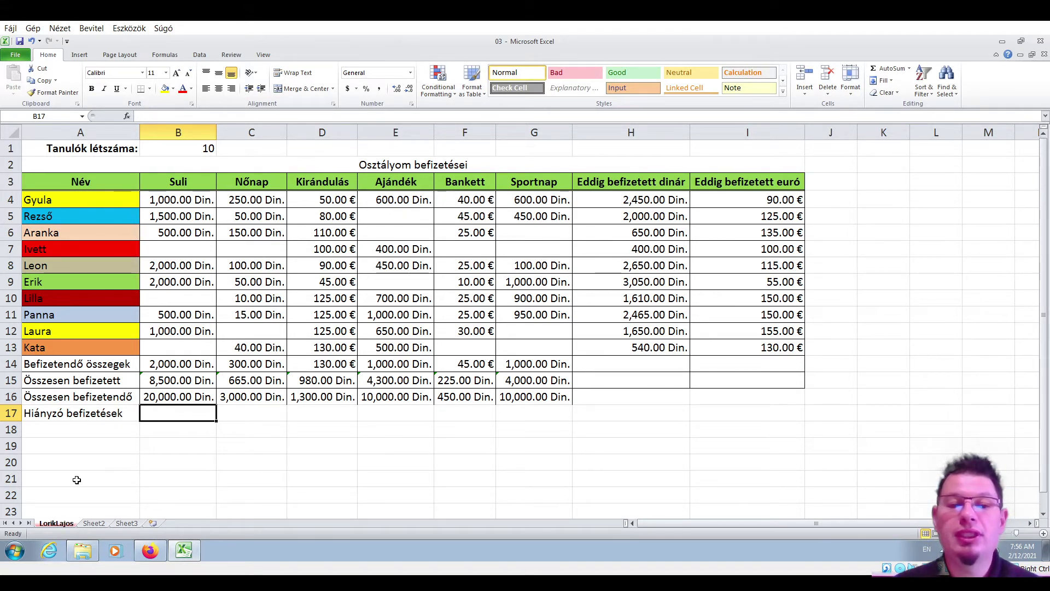
pyautogui.write('=')
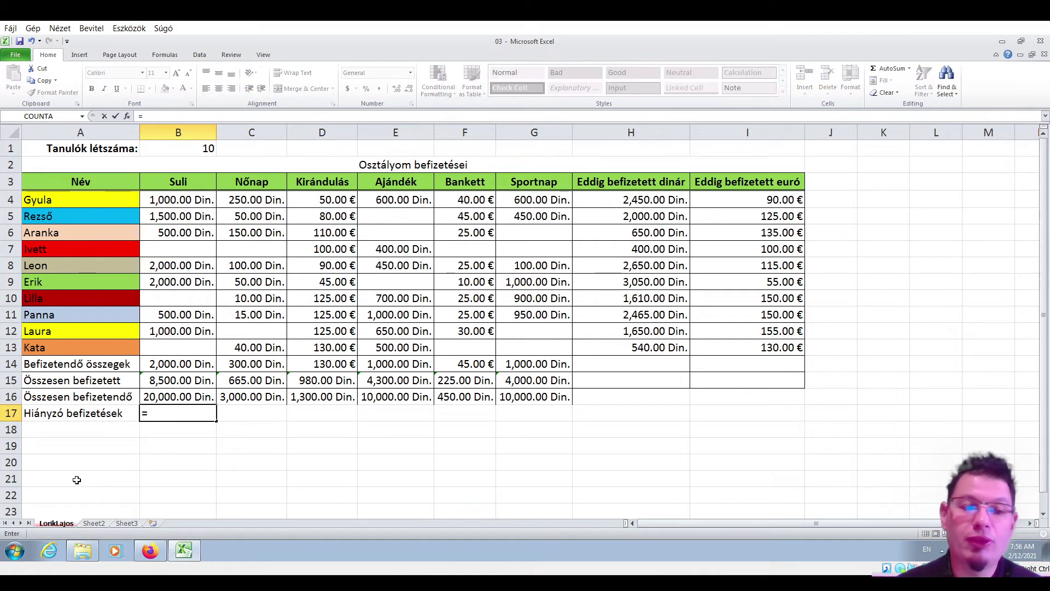
pyautogui.click(171, 396)
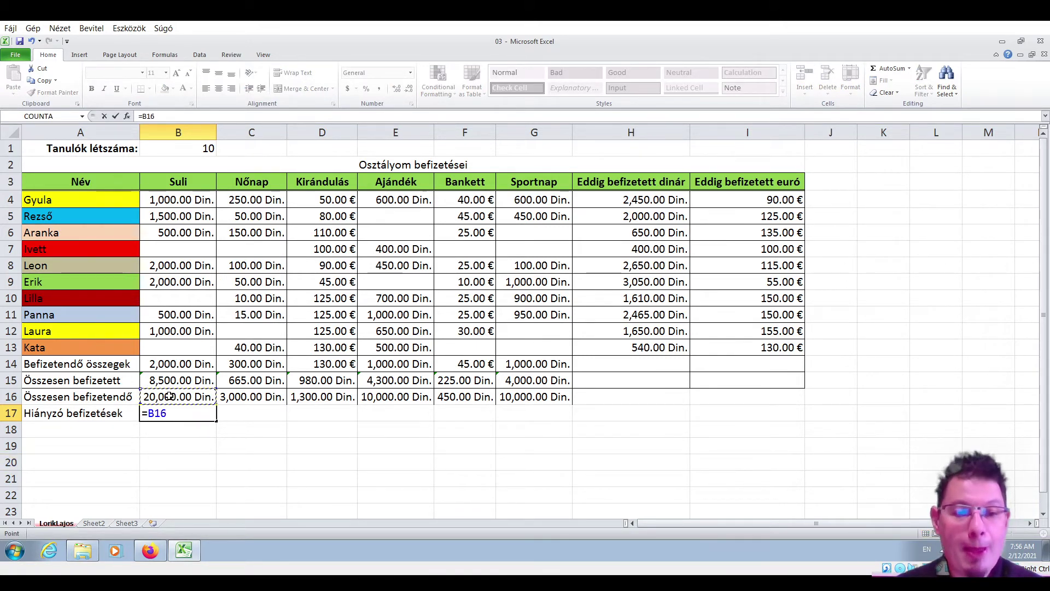
pyautogui.write('-')
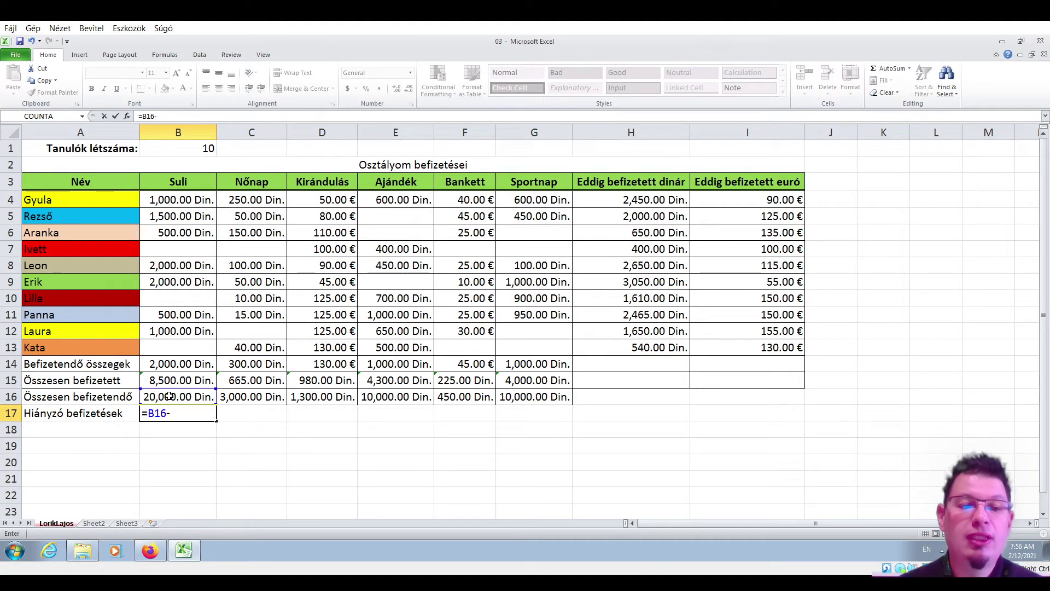
pyautogui.click(170, 379)
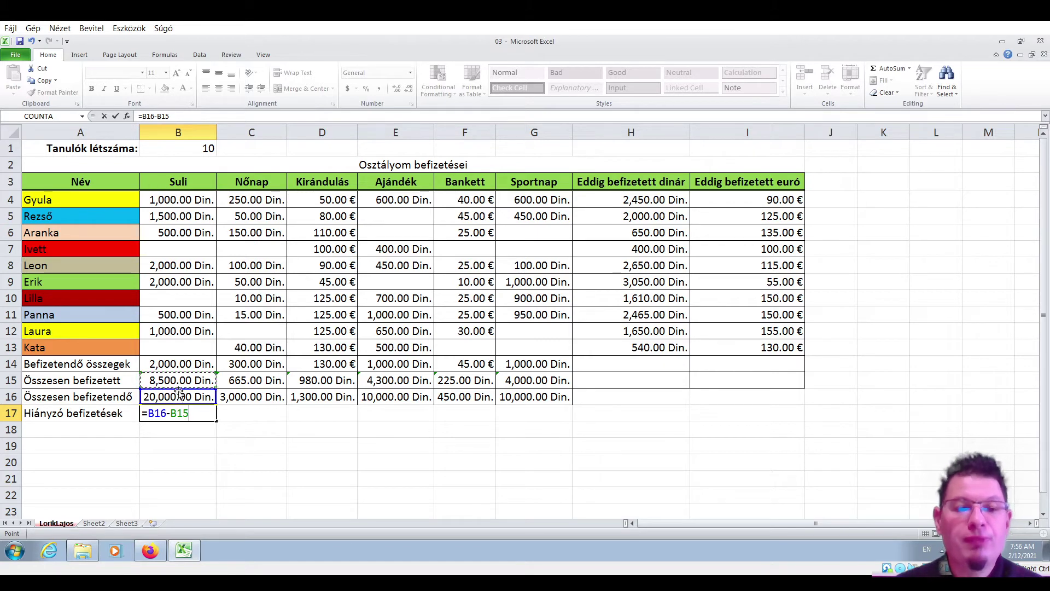
pyautogui.press('BackSpace')
pyautogui.press('BackSpace')
pyautogui.press('BackSpace')
pyautogui.press('BackSpace')
pyautogui.press('BackSpace')
pyautogui.press('BackSpace')
pyautogui.press('BackSpace')
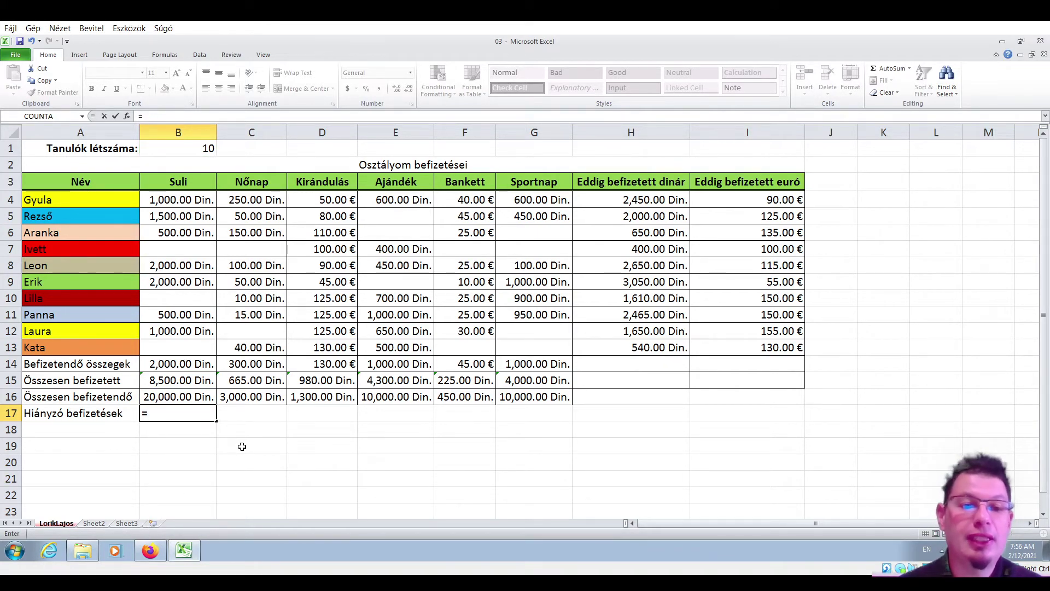
# - Complete the missing-payments formula in B17 as =B16-B15 and fill it across to cell G17
pyautogui.click(172, 395)
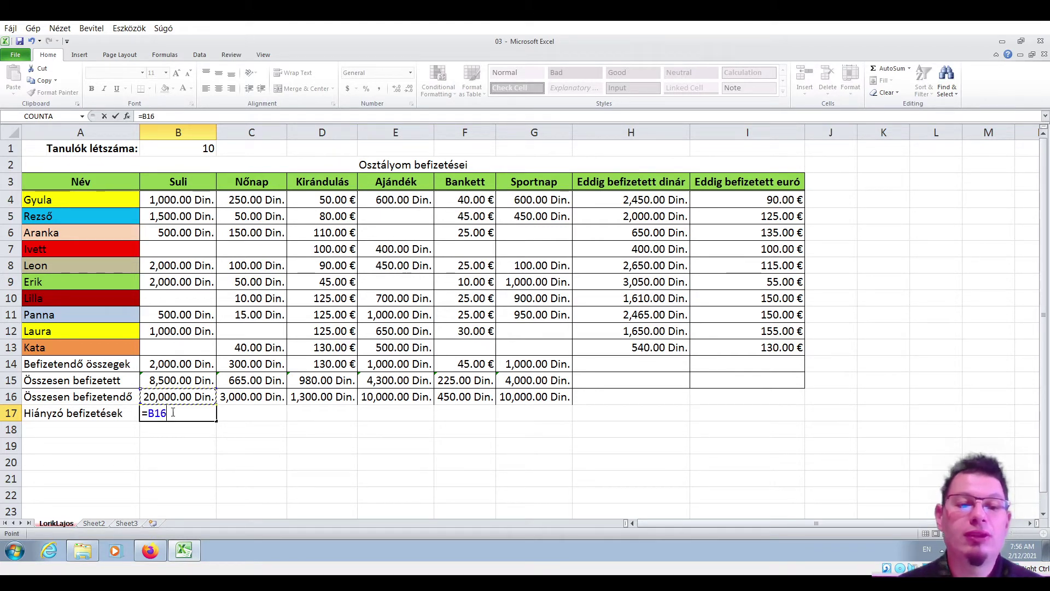
pyautogui.write('-')
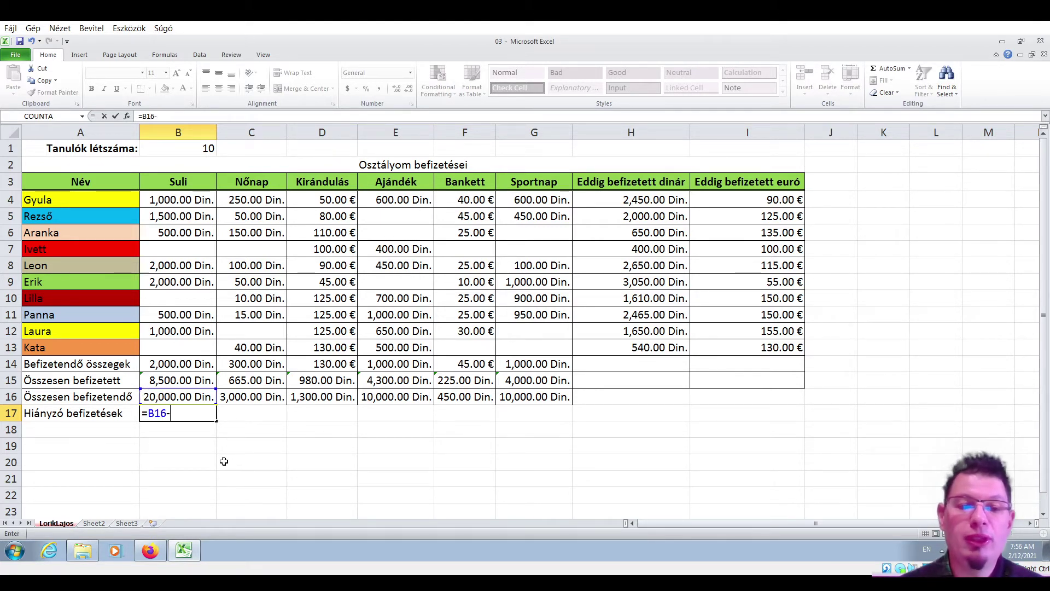
pyautogui.click(189, 379)
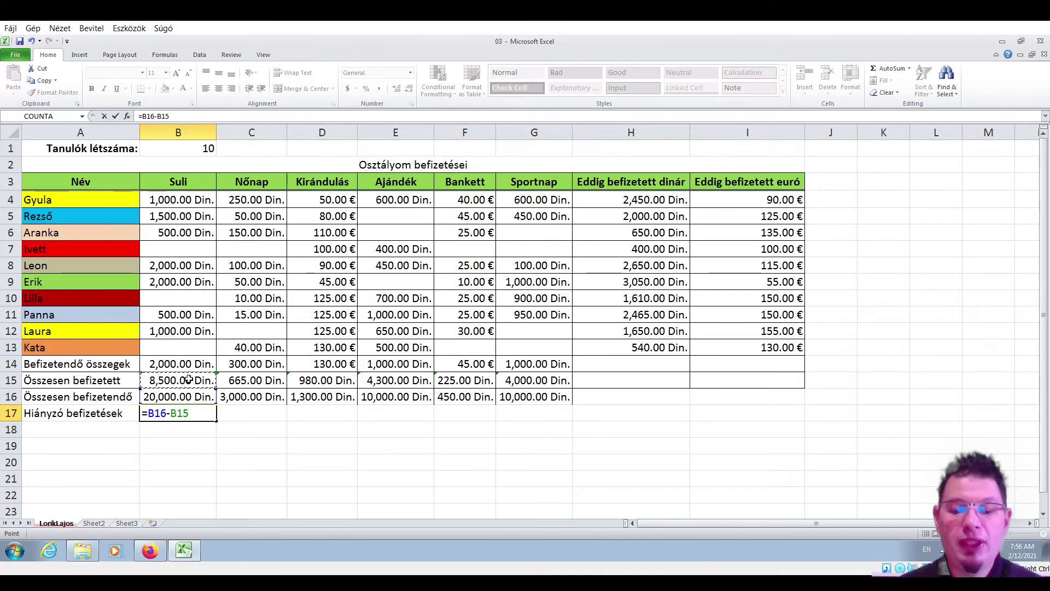
pyautogui.press('Return')
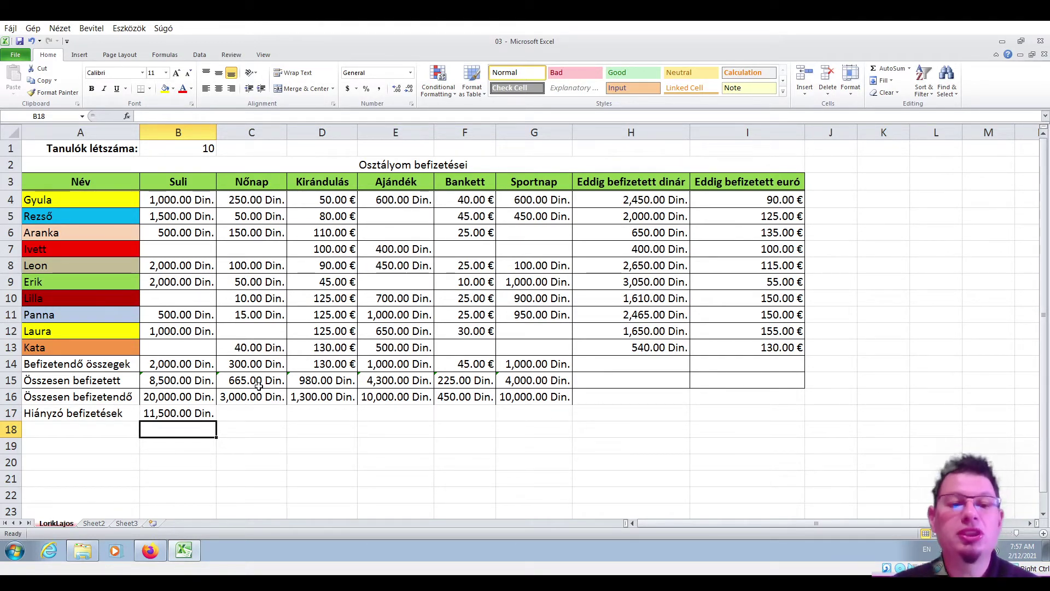
pyautogui.click(171, 413)
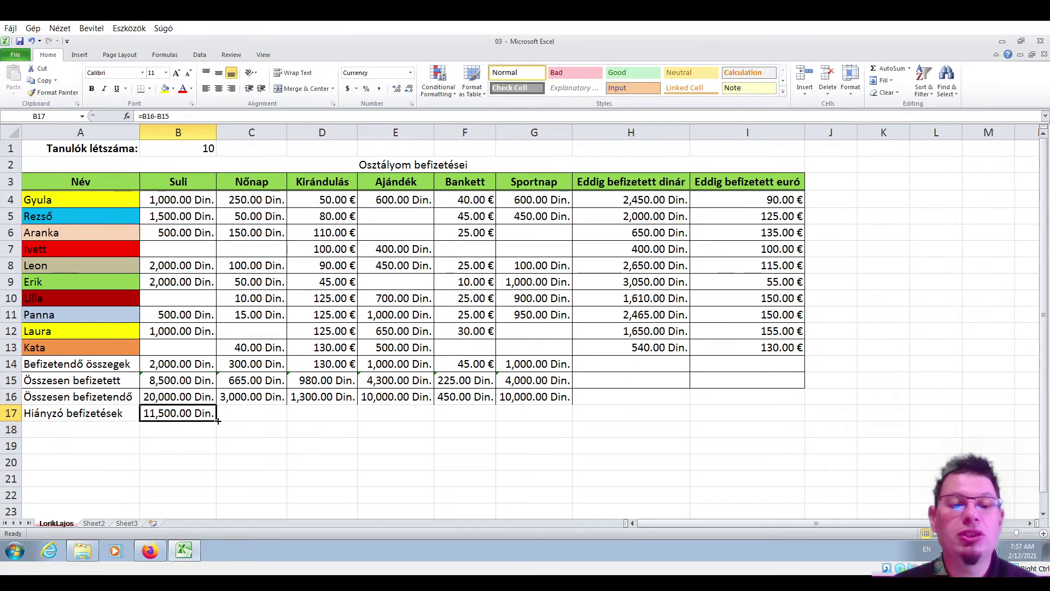
pyautogui.moveTo(216, 421); pyautogui.dragTo(557, 424)
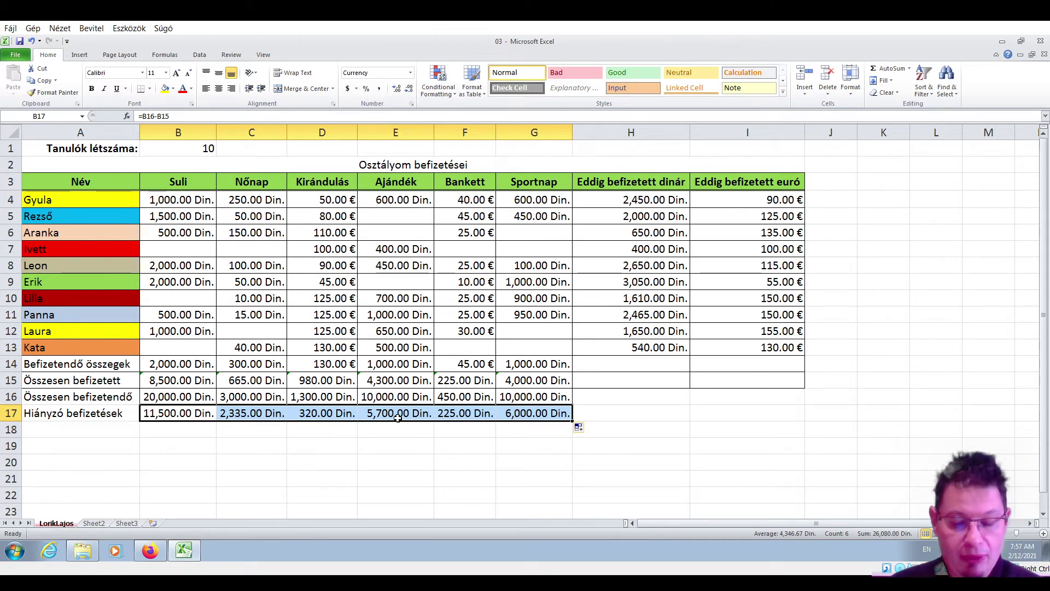
# - Switch the keyboard layout to Hungarian and label cell A18 "Befizetések átlaga"
pyautogui.click(57, 429)
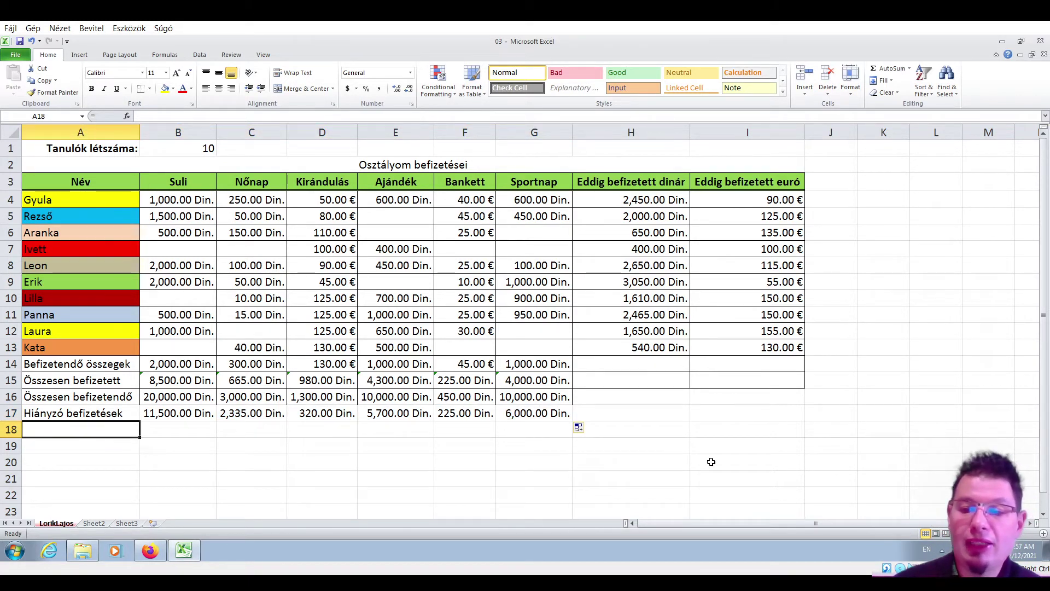
pyautogui.click(937, 494)
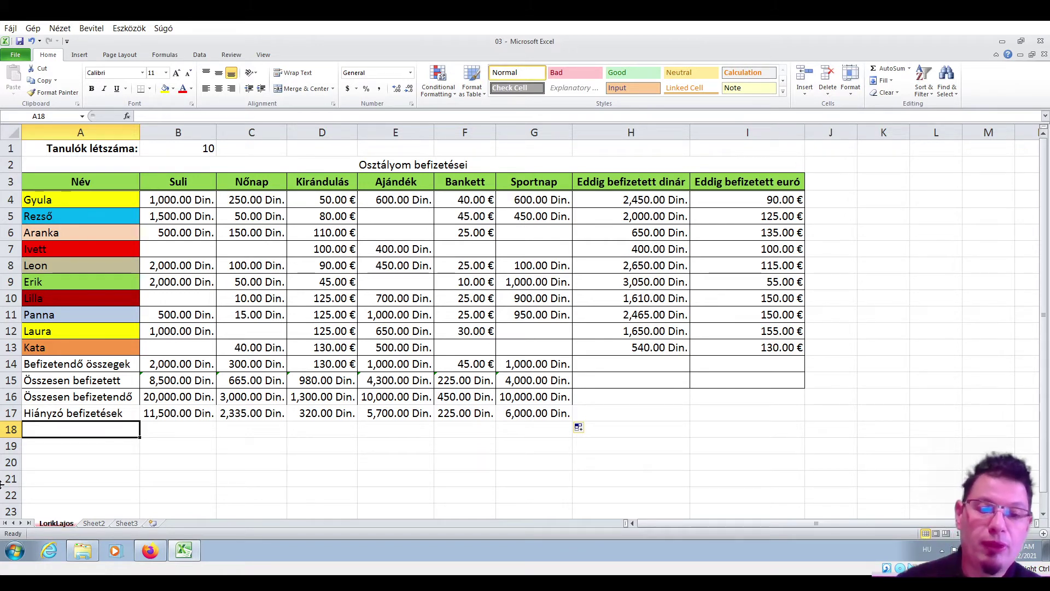
pyautogui.write('Bef')
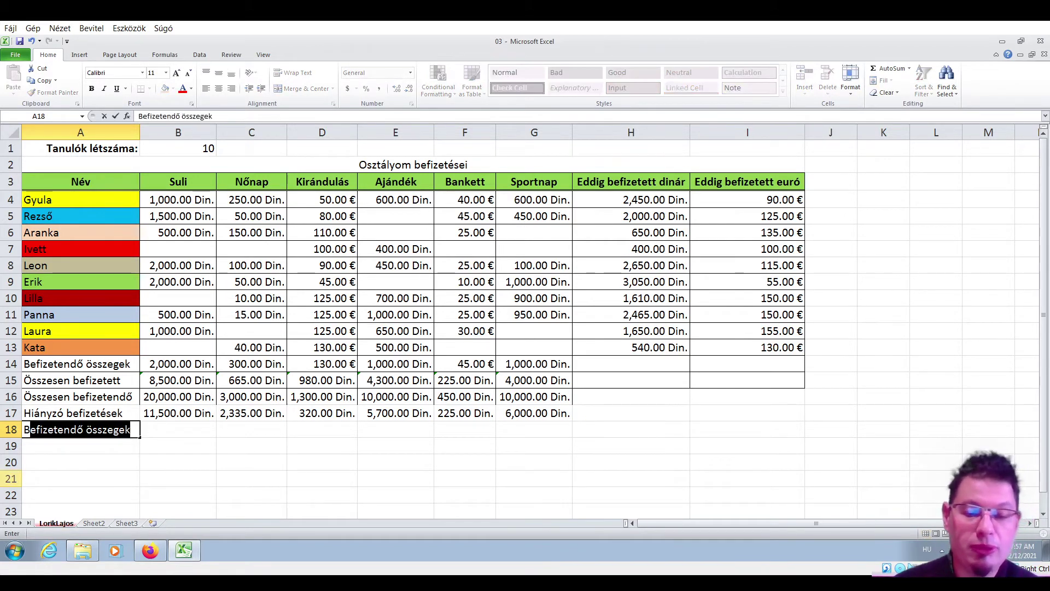
pyautogui.write('izetések')
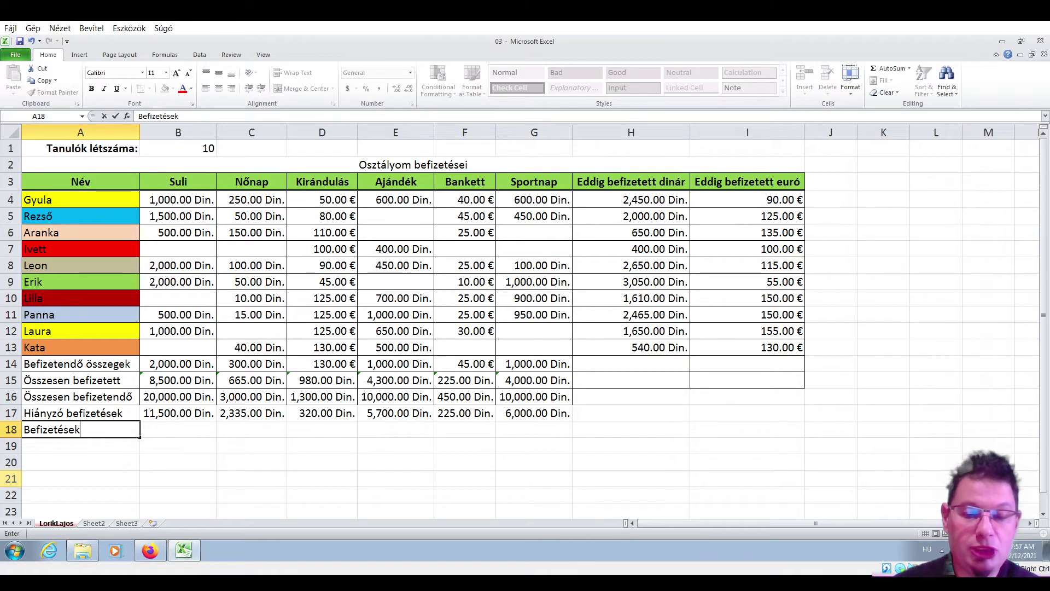
pyautogui.write(' átlaga')
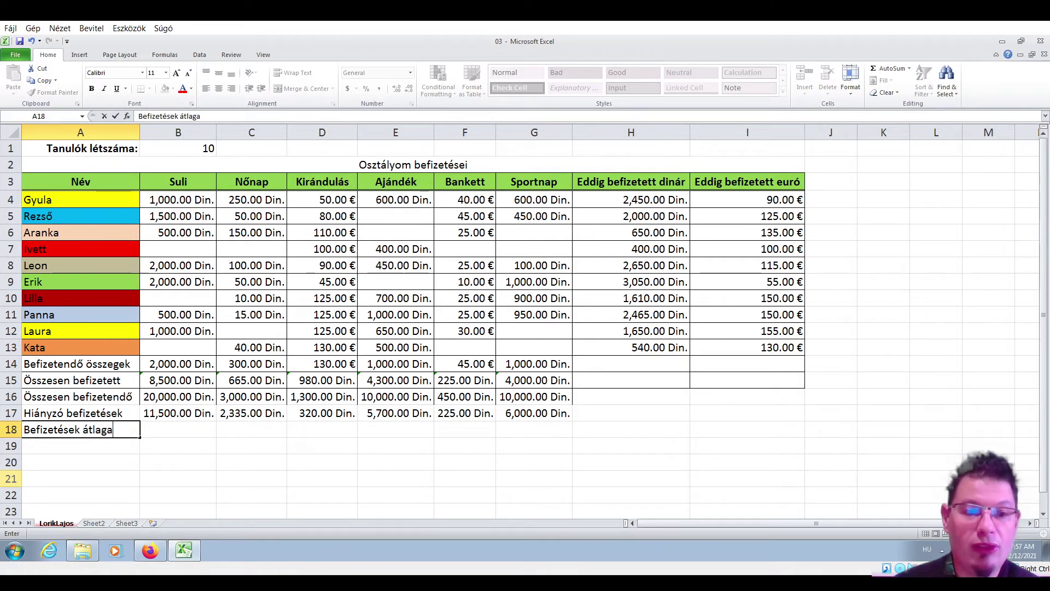
pyautogui.press('Tab')
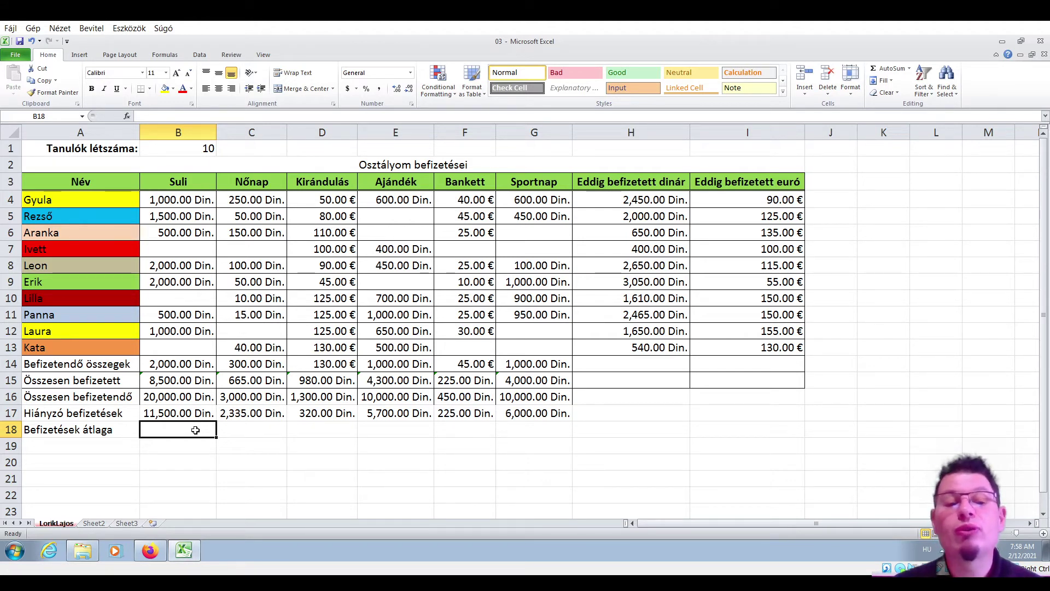
# - Insert =AVERAGE(B4:B13) in cell B18 for the average payment and fill it across to cell G18
pyautogui.moveTo(179, 198); pyautogui.dragTo(179, 347)
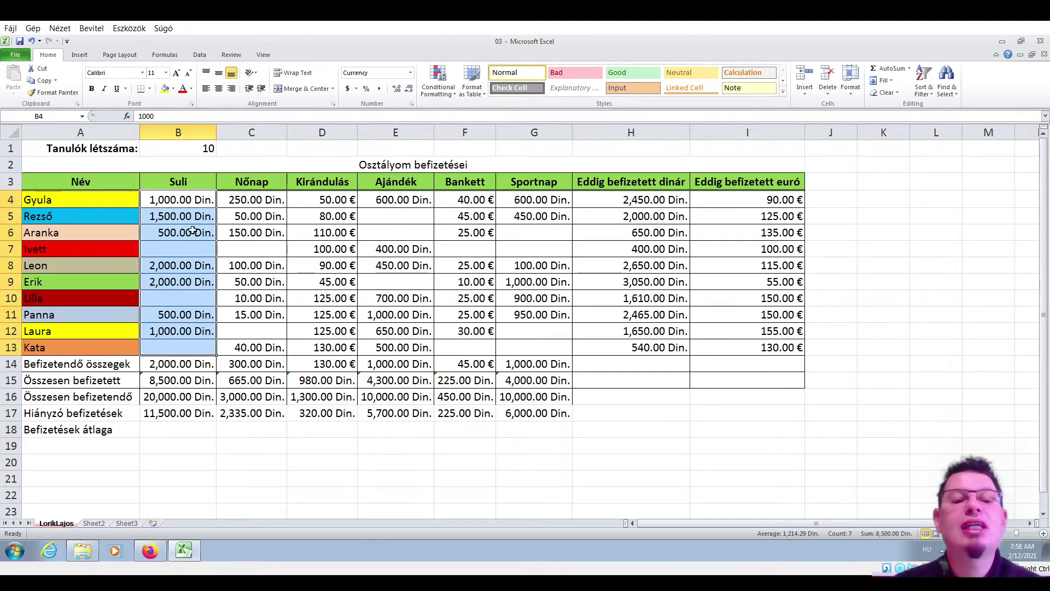
pyautogui.click(184, 428)
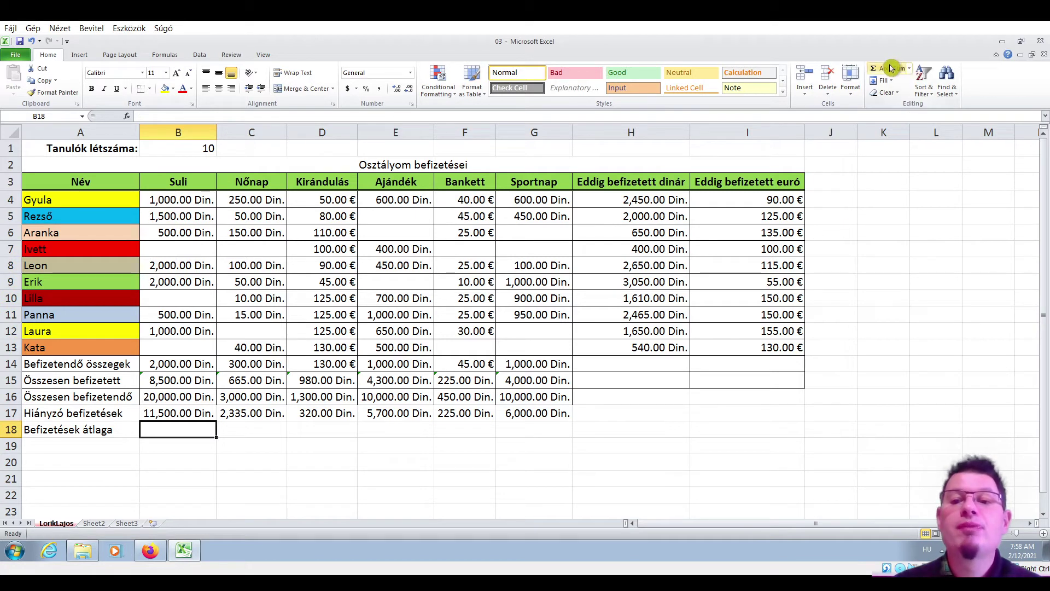
pyautogui.click(911, 70)
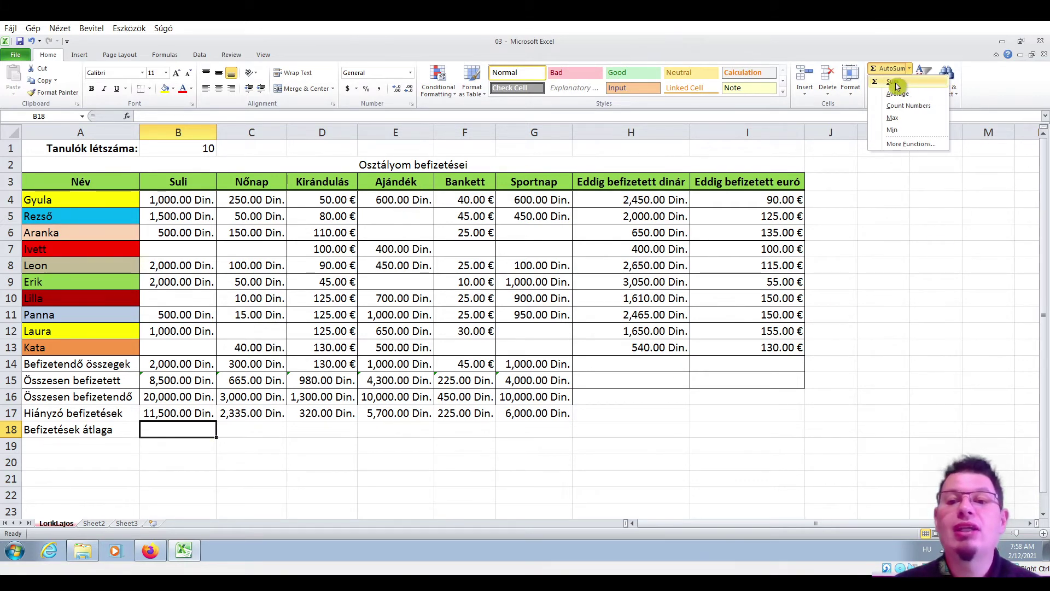
pyautogui.click(921, 96)
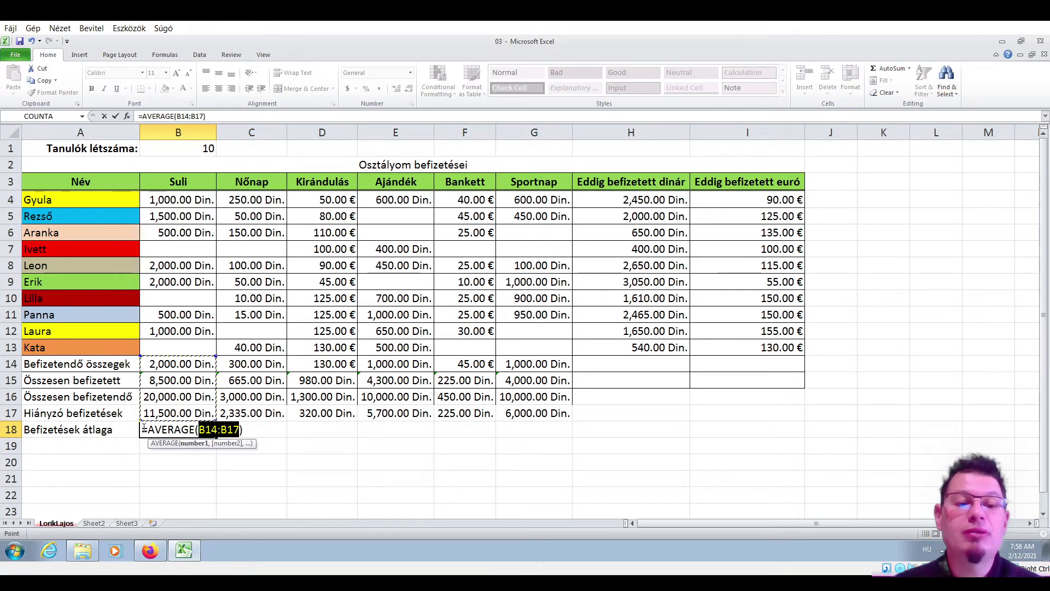
pyautogui.moveTo(183, 201); pyautogui.dragTo(181, 346)
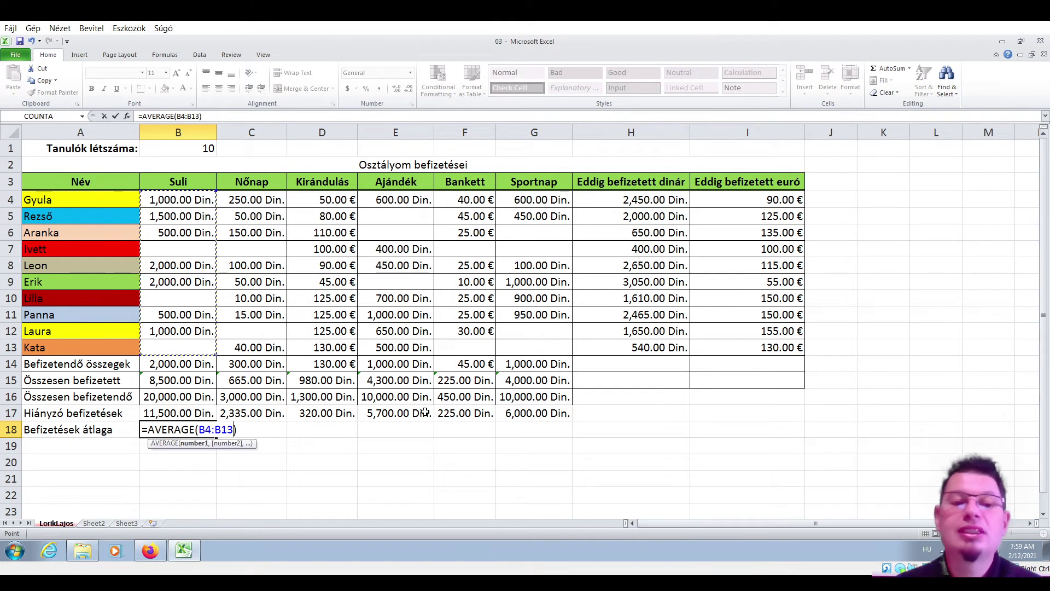
pyautogui.press('Return')
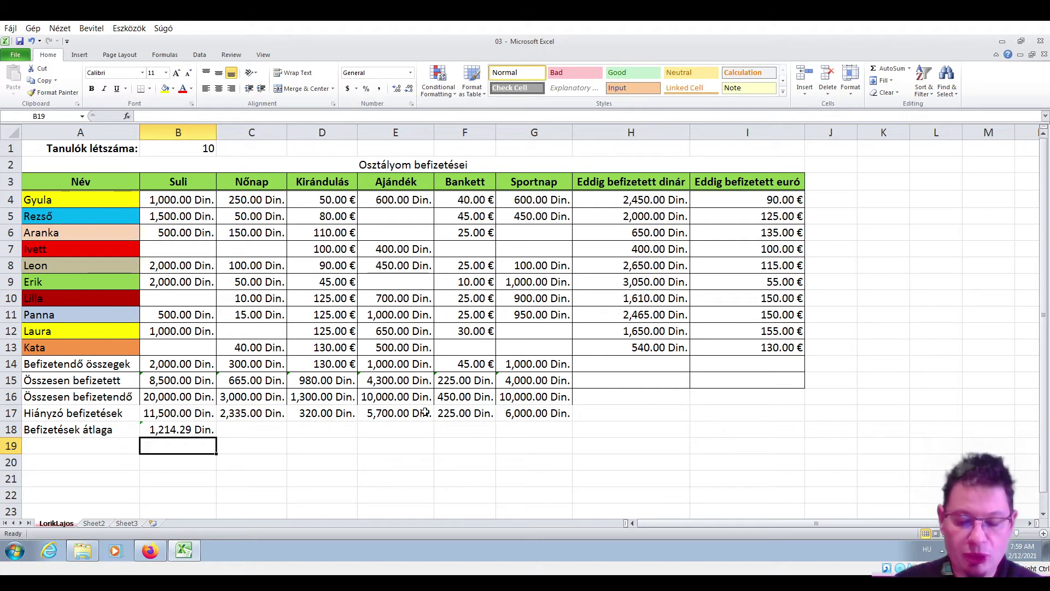
pyautogui.click(186, 431)
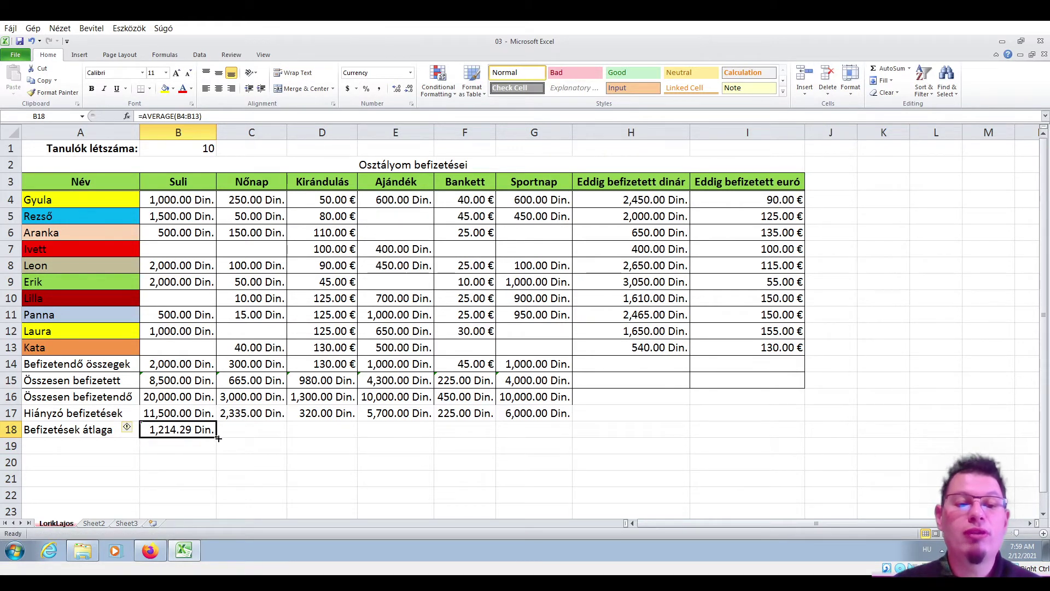
pyautogui.moveTo(218, 439); pyautogui.dragTo(555, 439)
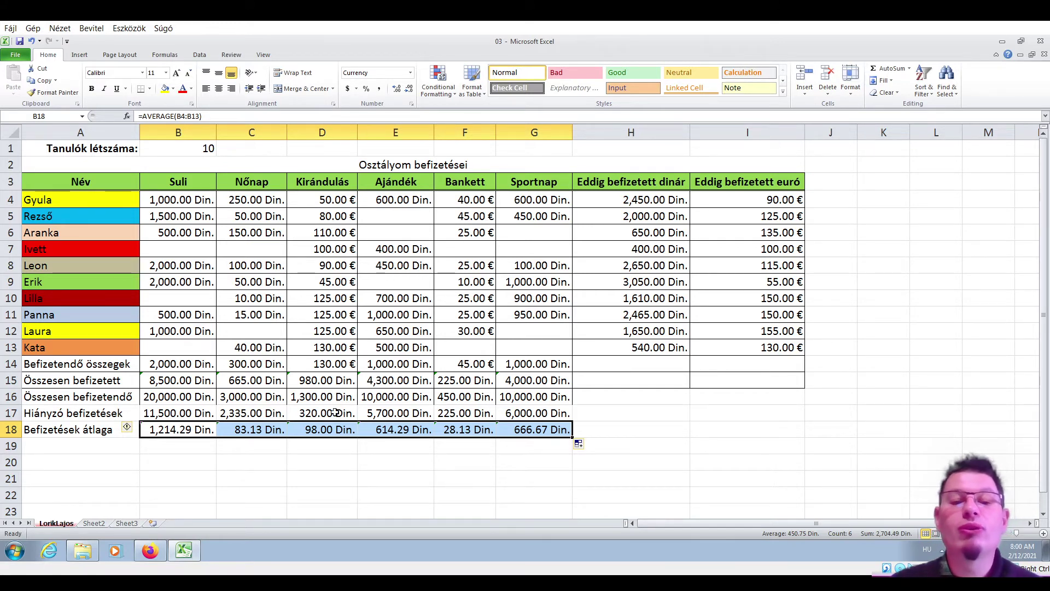
pyautogui.click(335, 379)
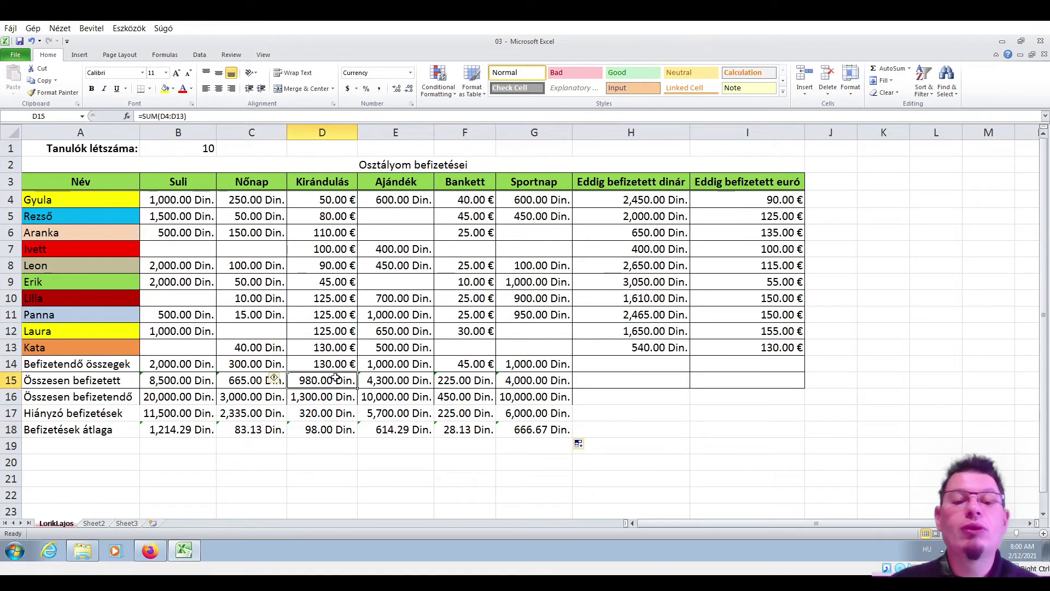
pyautogui.moveTo(336, 379); pyautogui.dragTo(336, 431)
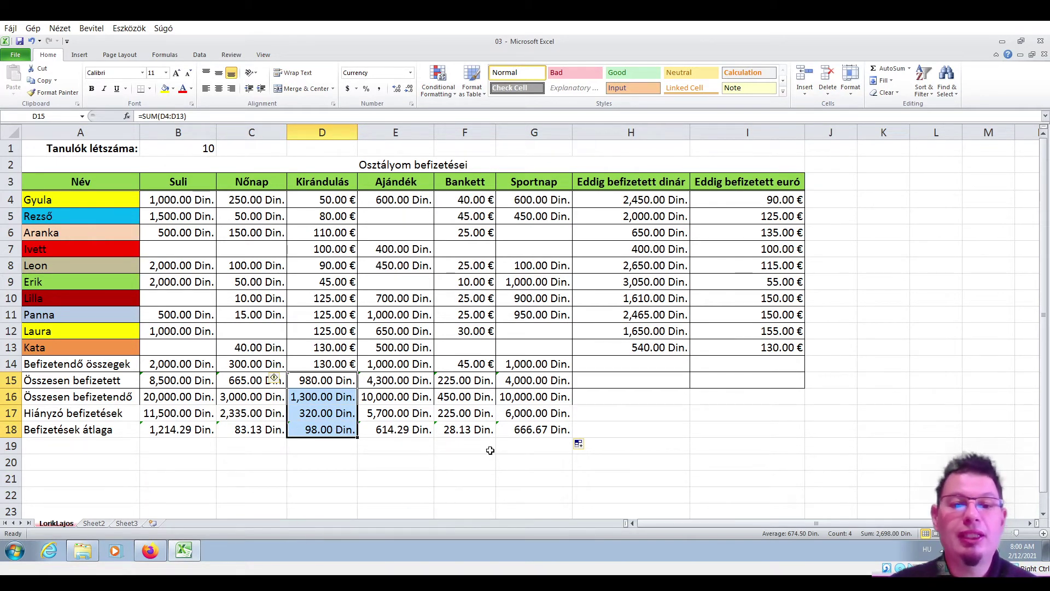
pyautogui.moveTo(465, 374); pyautogui.dragTo(464, 430)
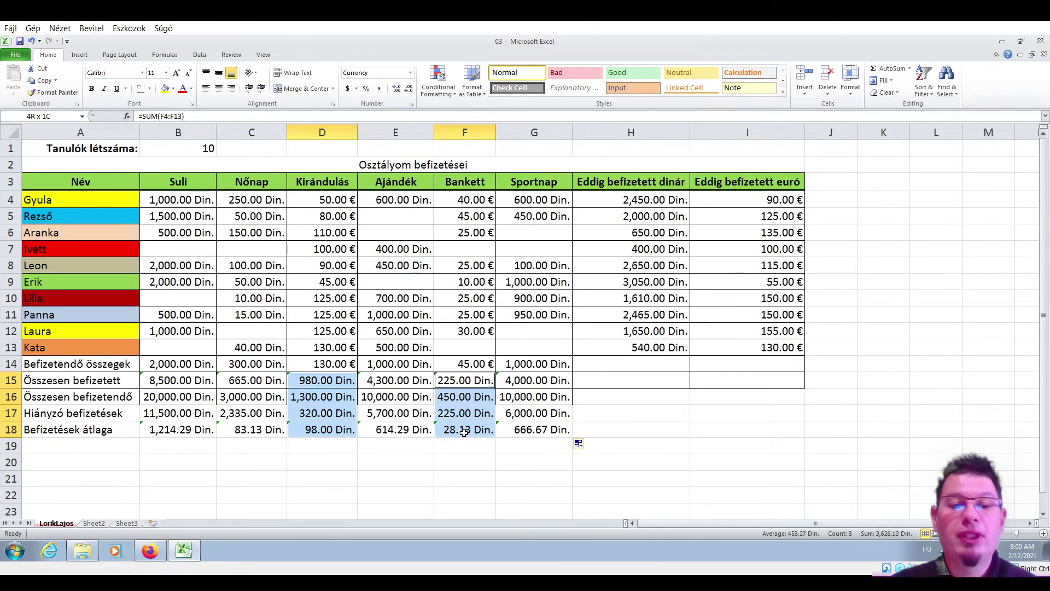
pyautogui.click(359, 455)
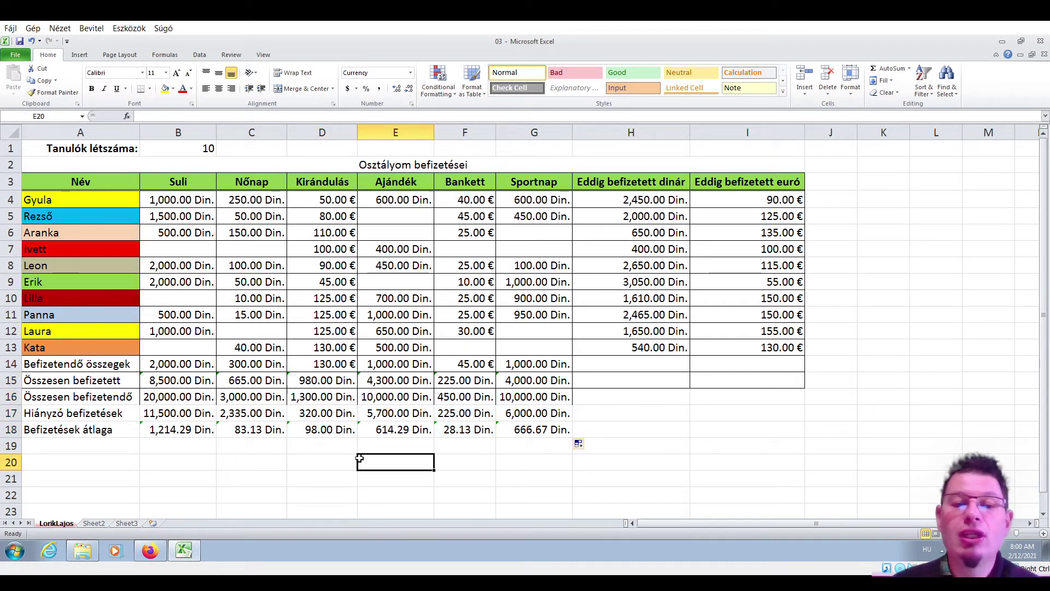
# - Format cells D15:D18 and F15:F18 as currency with the € Euro (123 €) symbol
pyautogui.moveTo(322, 377); pyautogui.dragTo(322, 431)
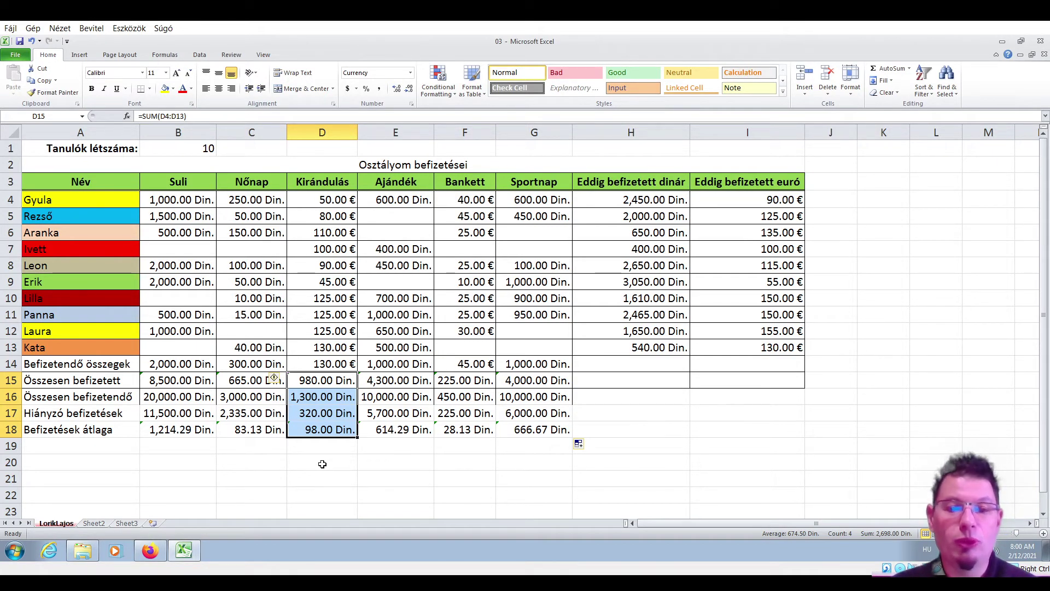
pyautogui.moveTo(480, 379); pyautogui.dragTo(480, 428)
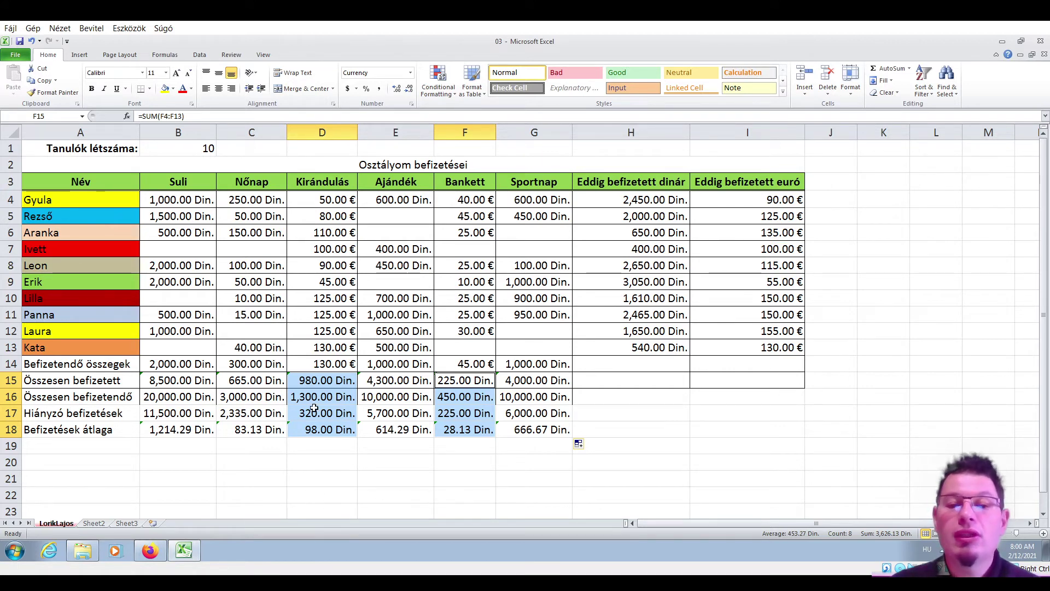
pyautogui.rightClick(473, 404)
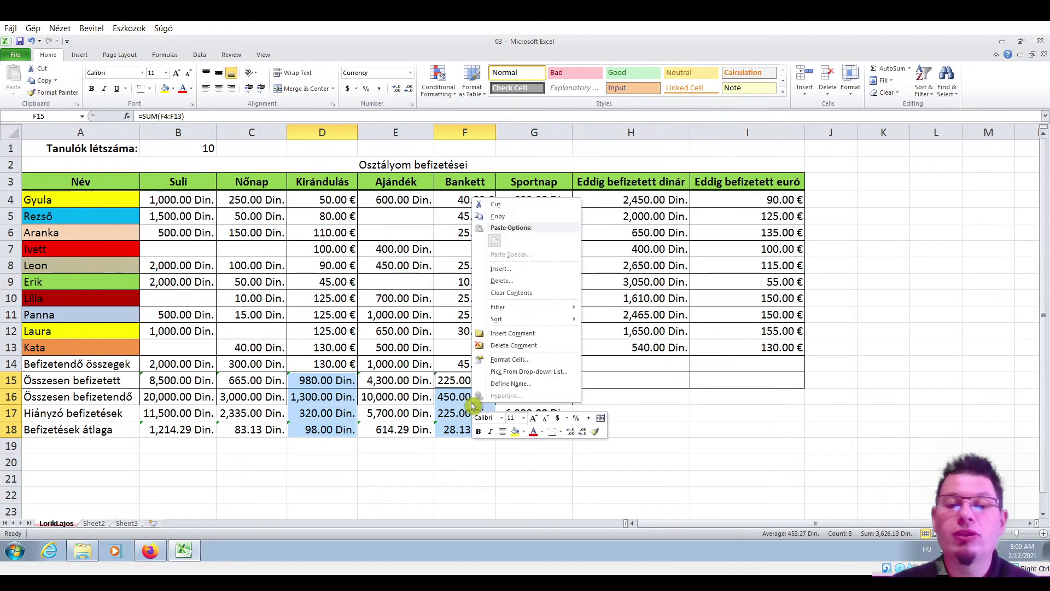
pyautogui.click(548, 364)
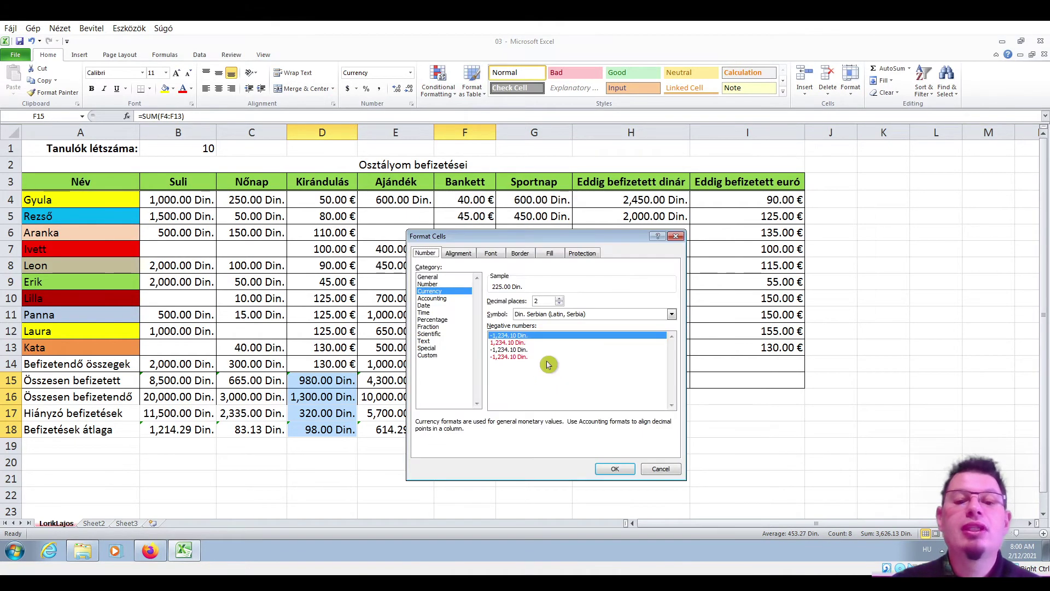
pyautogui.click(547, 314)
pyautogui.scroll(-2, 549, 344)
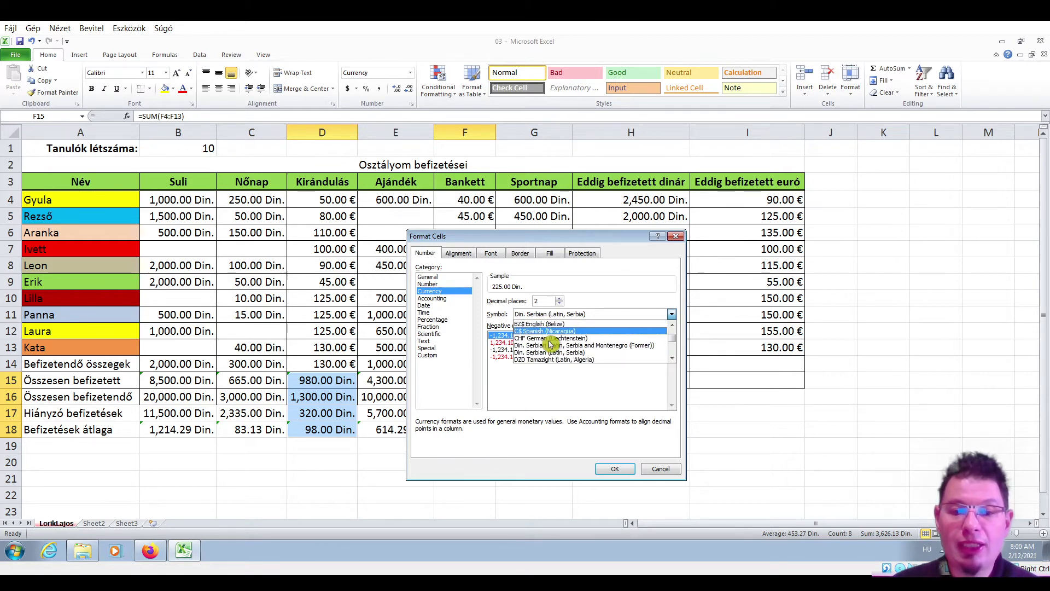
pyautogui.scroll(-10, 550, 344)
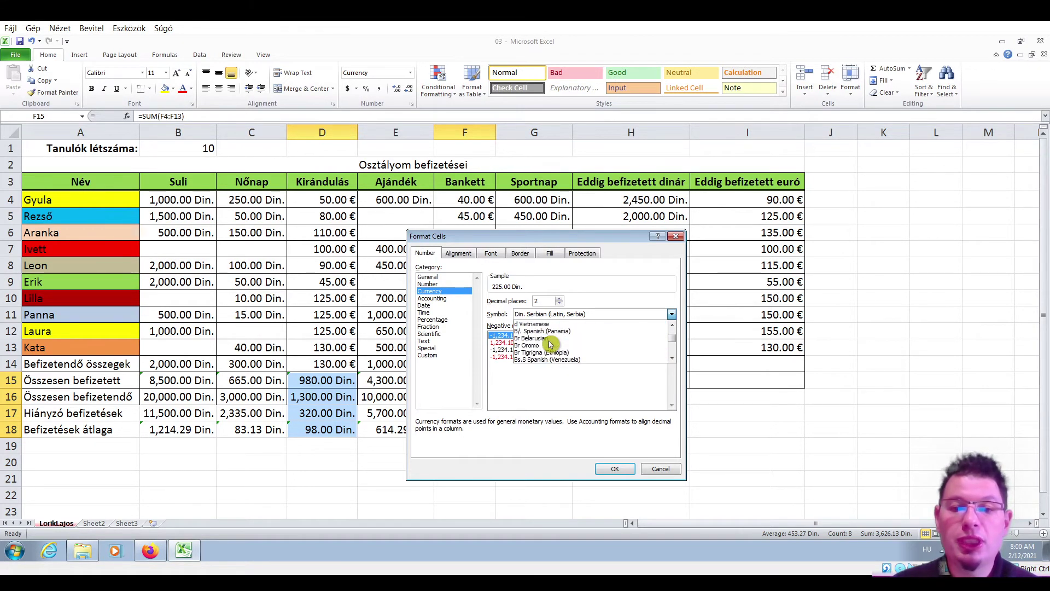
pyautogui.scroll(6, 565, 344)
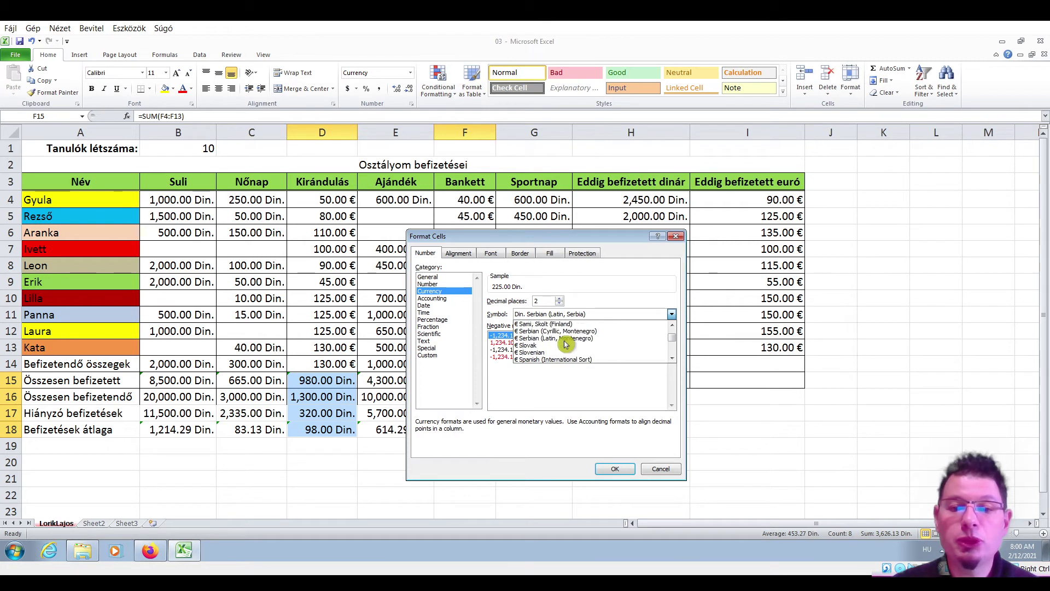
pyautogui.scroll(4, 565, 344)
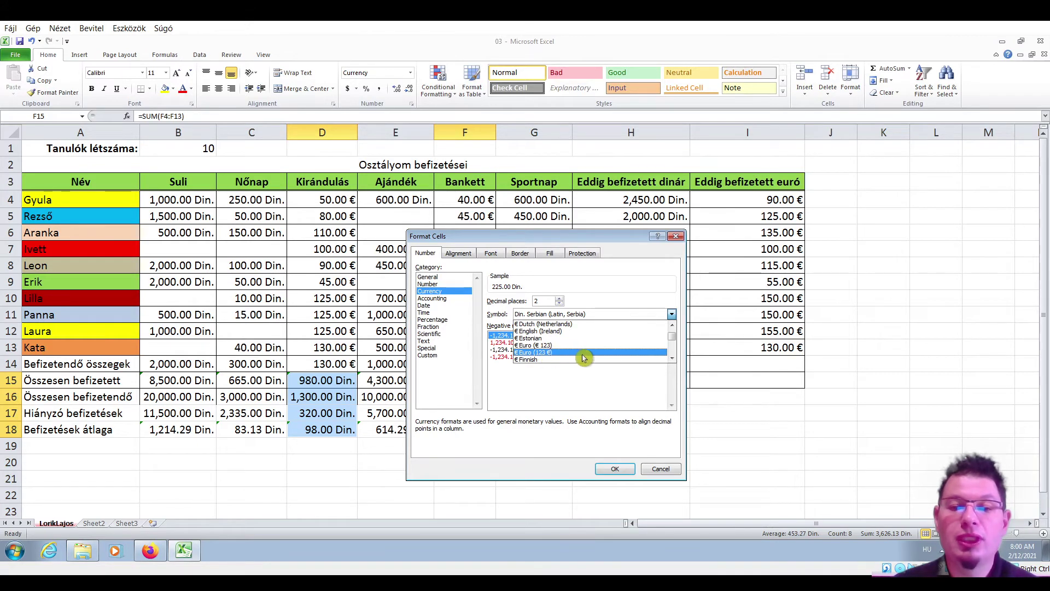
pyautogui.click(548, 357)
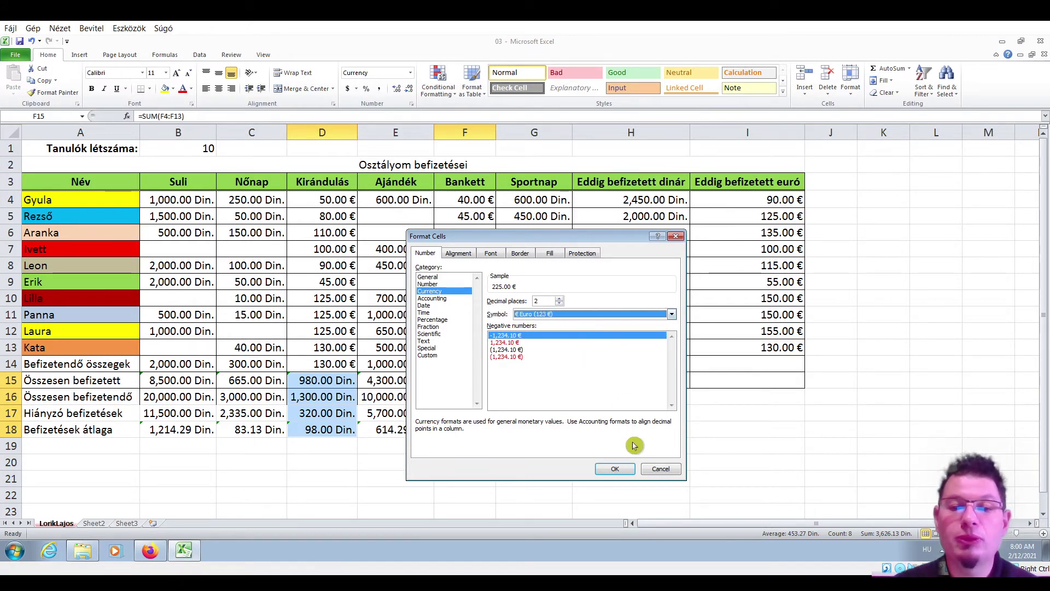
pyautogui.click(615, 469)
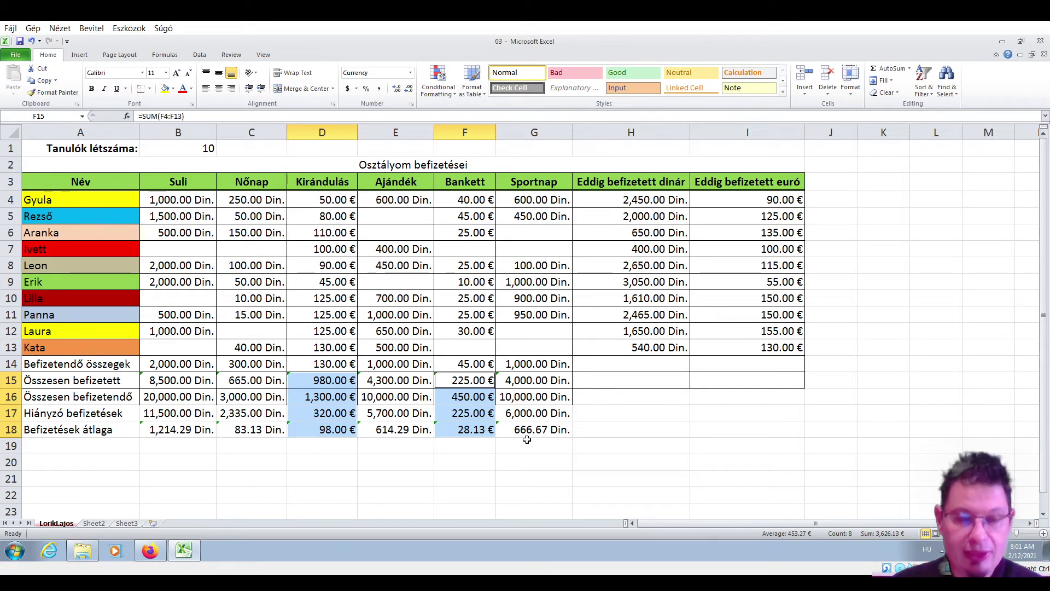
# - Apply all borders to the three added summary rows in A16:G18
pyautogui.click(72, 396)
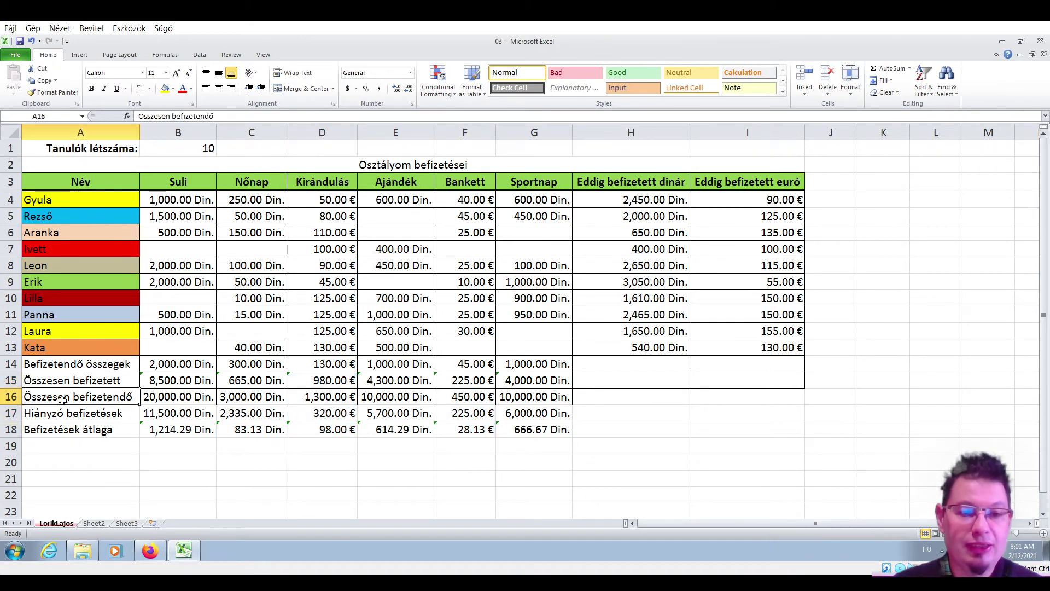
pyautogui.moveTo(96, 402); pyautogui.dragTo(534, 428)
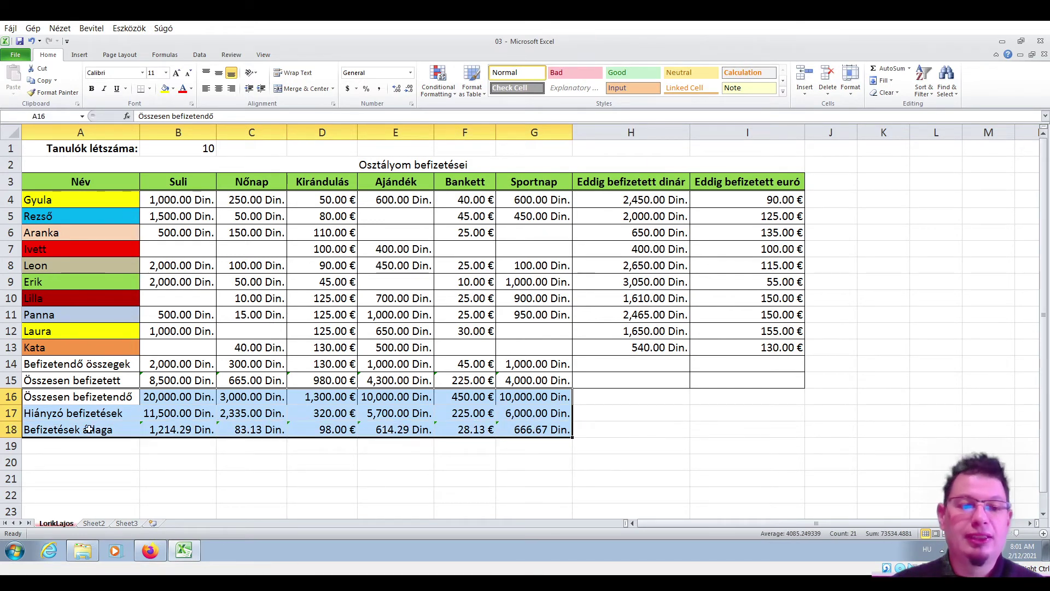
pyautogui.click(150, 90)
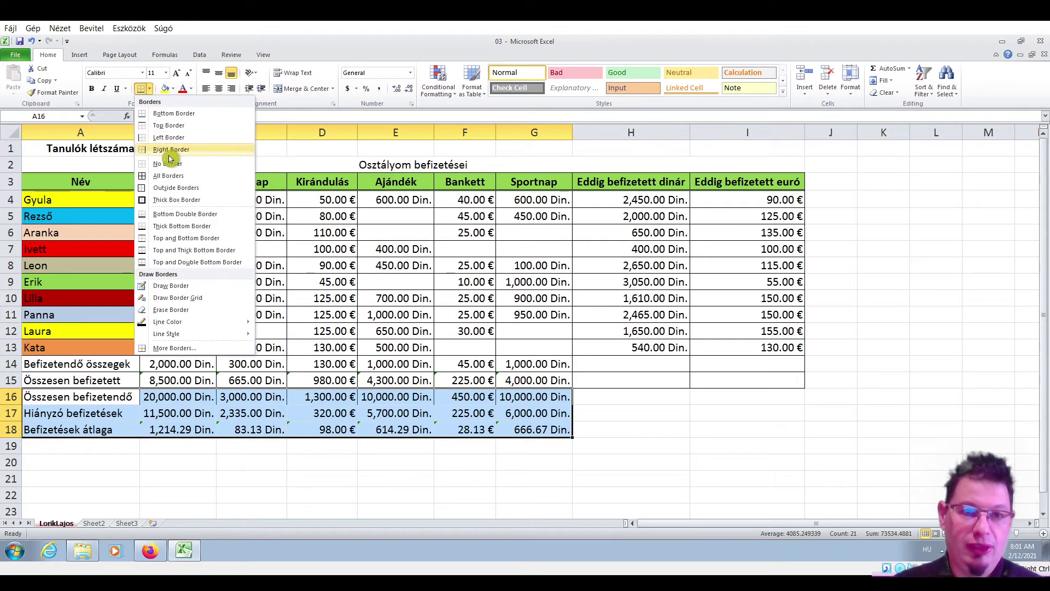
pyautogui.click(218, 182)
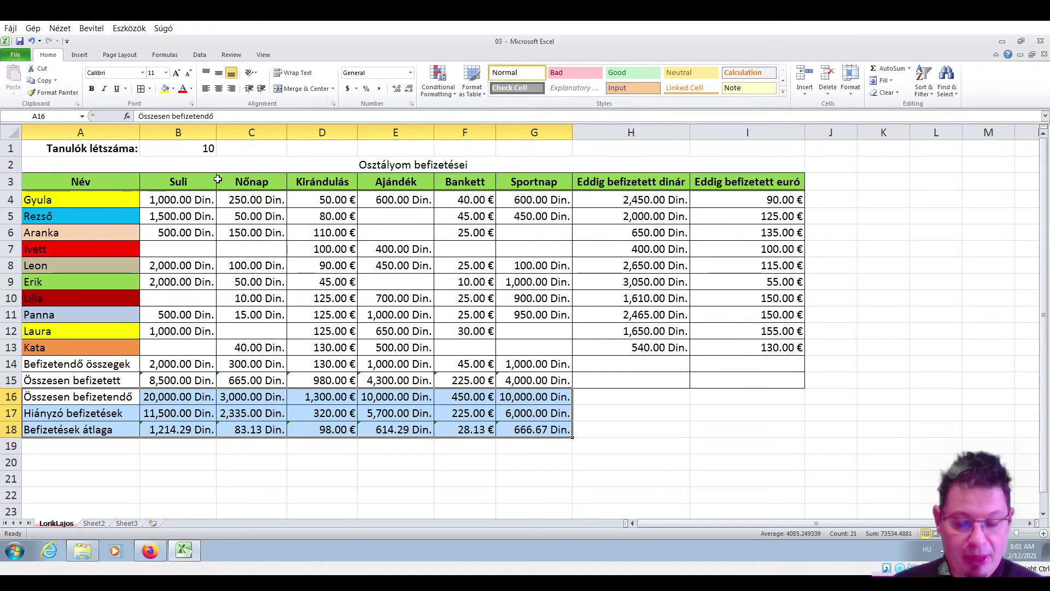
# - Enter the header "Beefizetendő dinár" in cell J3 and fit column J's width to it
pyautogui.click(839, 185)
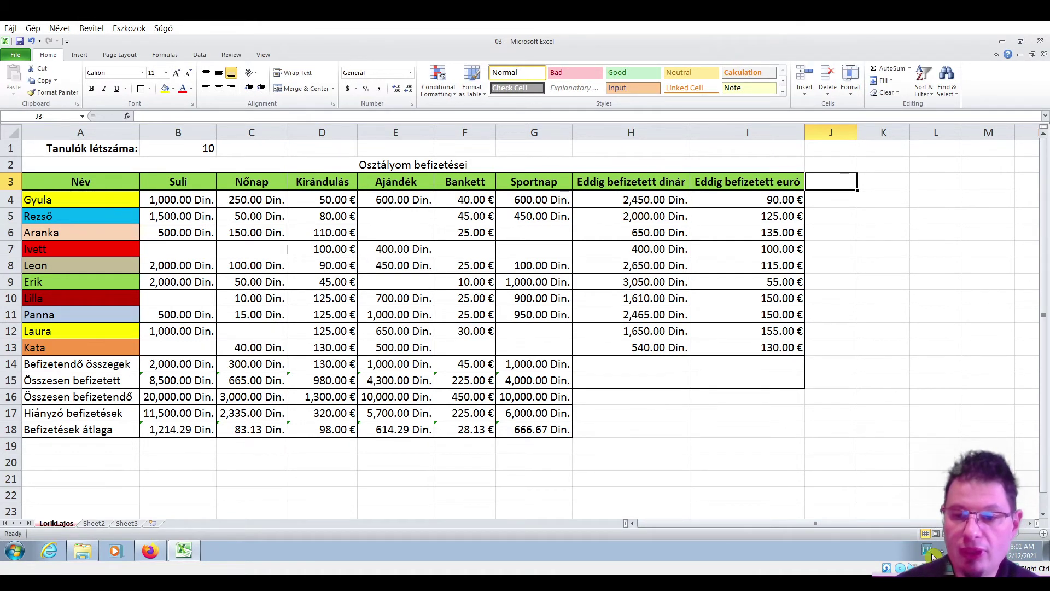
pyautogui.write('Beefizetendő')
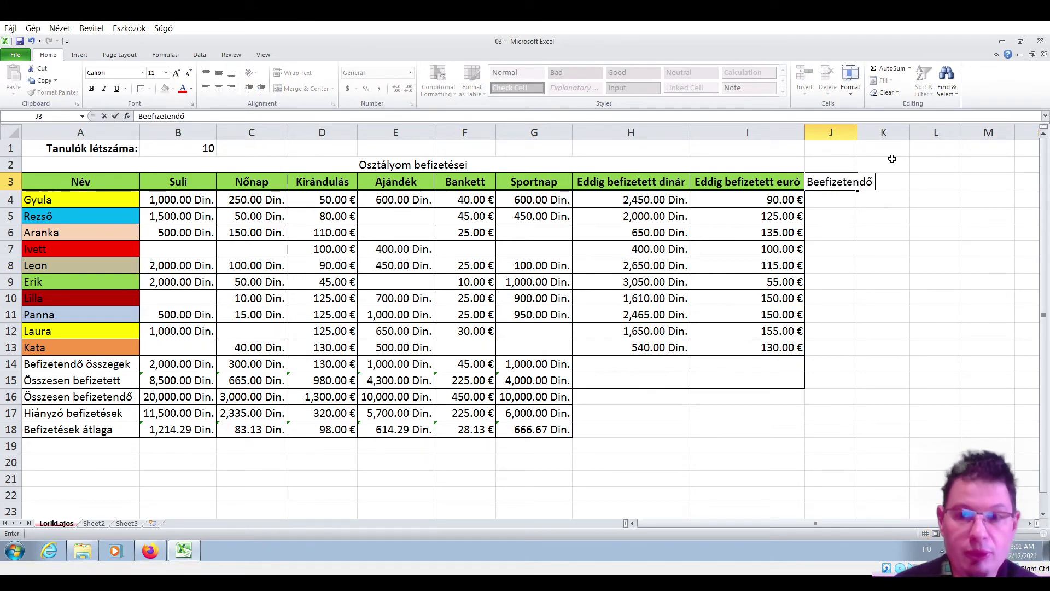
pyautogui.write(' dinár')
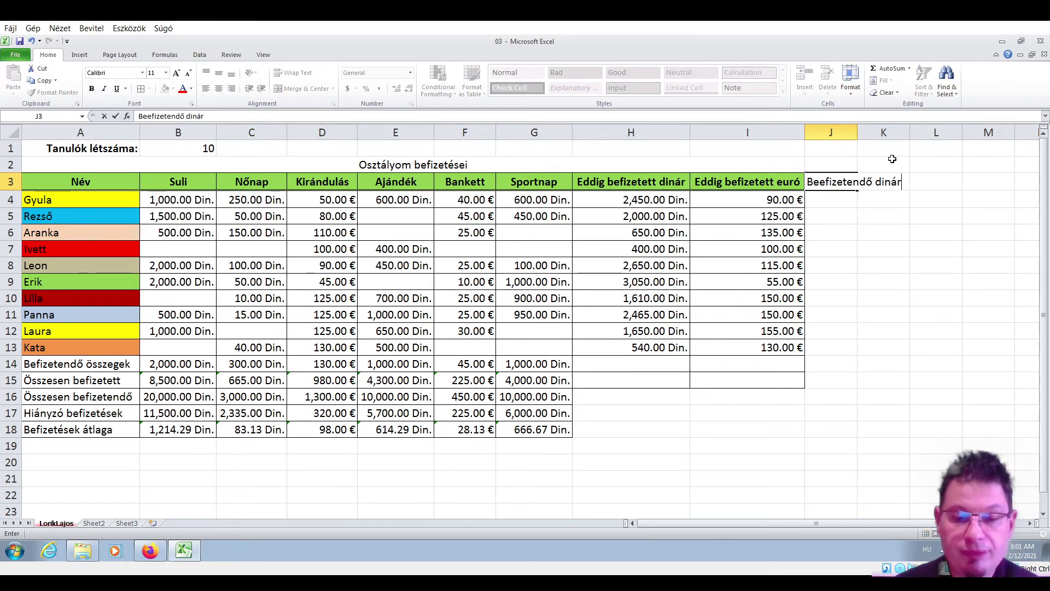
pyautogui.press('Return')
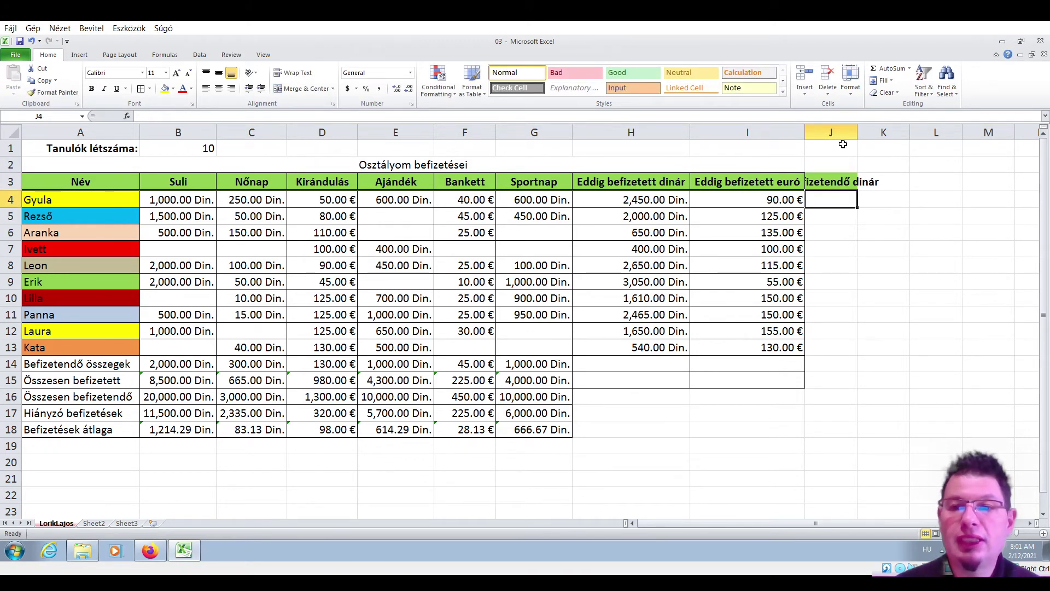
pyautogui.doubleClick(858, 132)
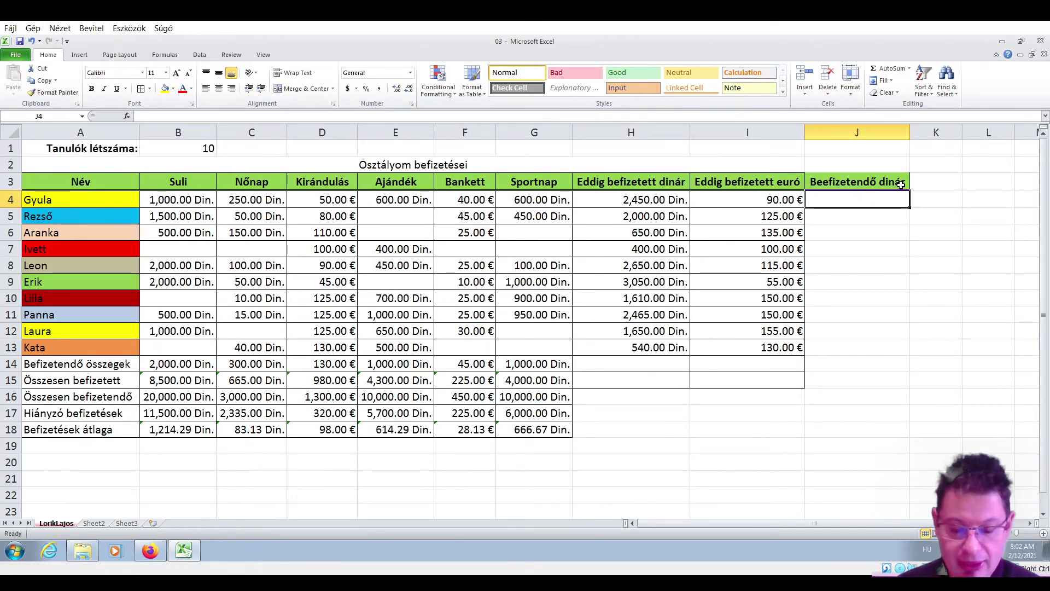
# - Enter the header "Befizetendő euró" in cell K3 and fit column K's width to it
pyautogui.click(934, 182)
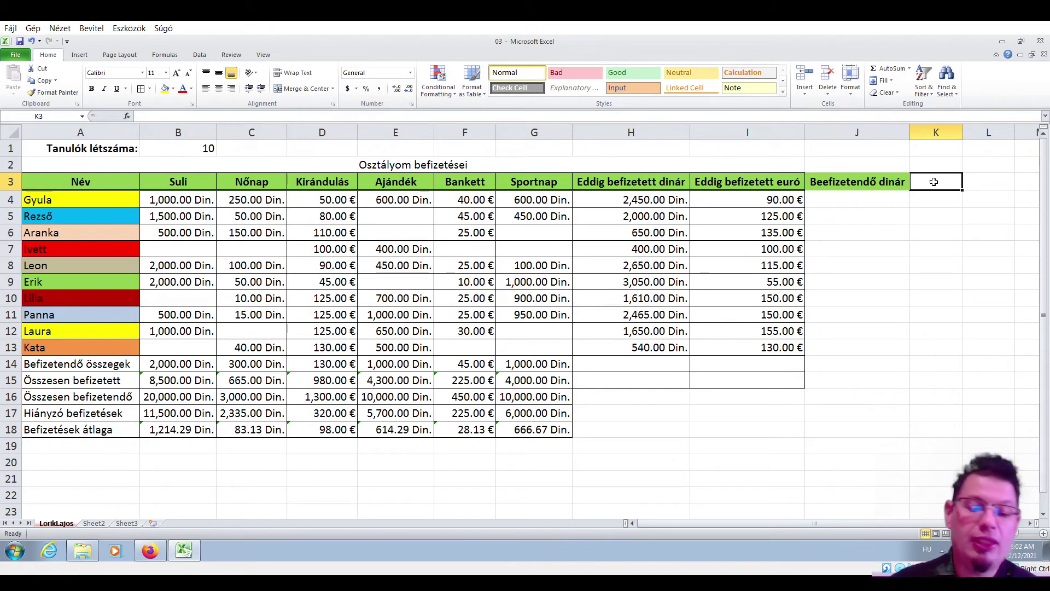
pyautogui.write('Befiz')
pyautogui.press('BackSpace')
pyautogui.press('BackSpace')
pyautogui.write('izetendő euró')
pyautogui.press('Return')
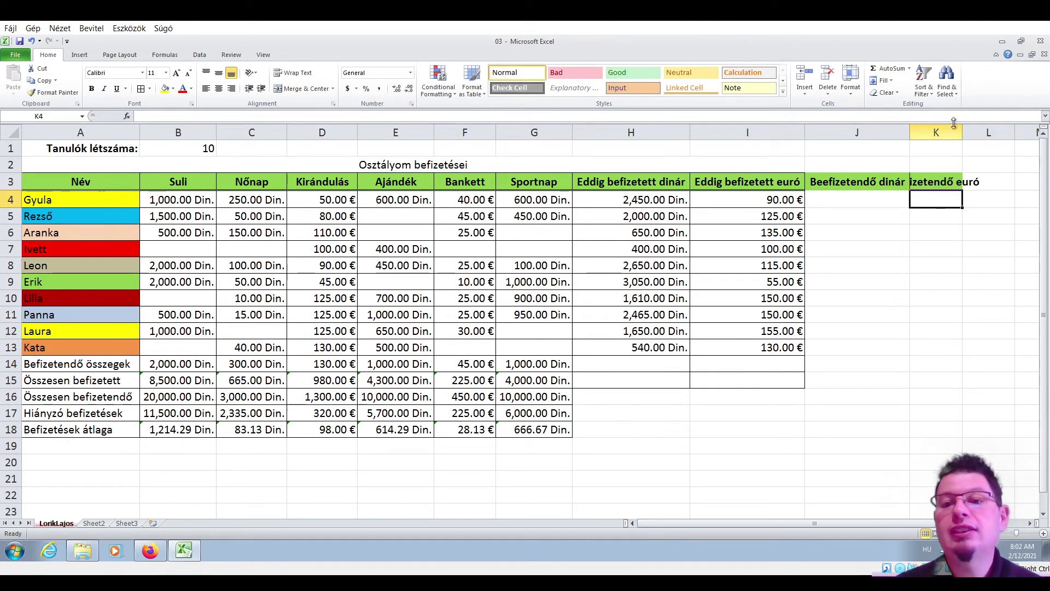
pyautogui.doubleClick(963, 133)
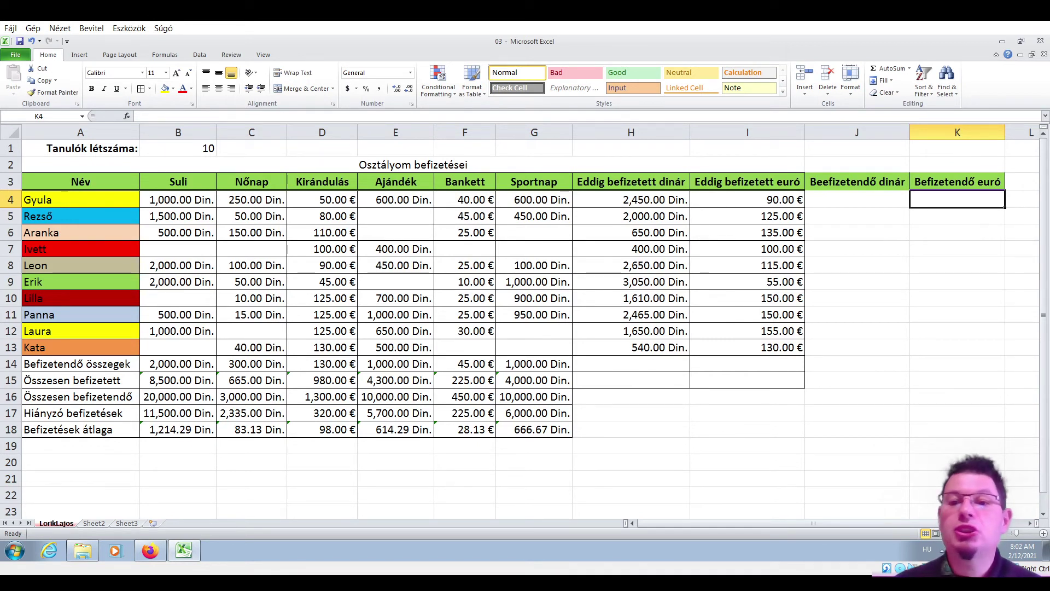
# - Start a SUM formula in cell J4 with the absolute reference $B$14 as its first argument
pyautogui.click(844, 202)
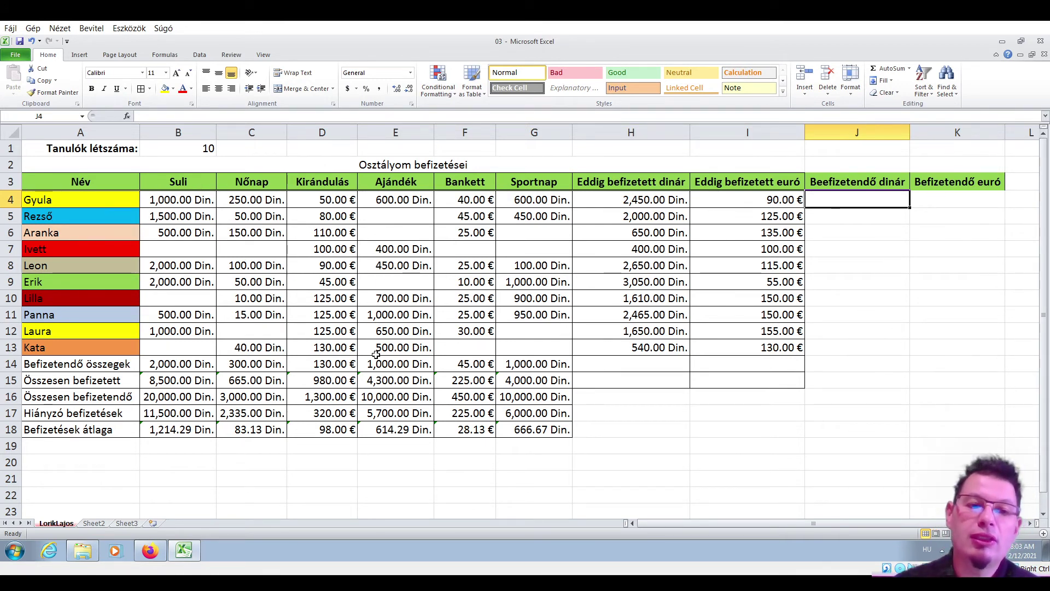
pyautogui.moveTo(176, 363); pyautogui.dragTo(532, 368)
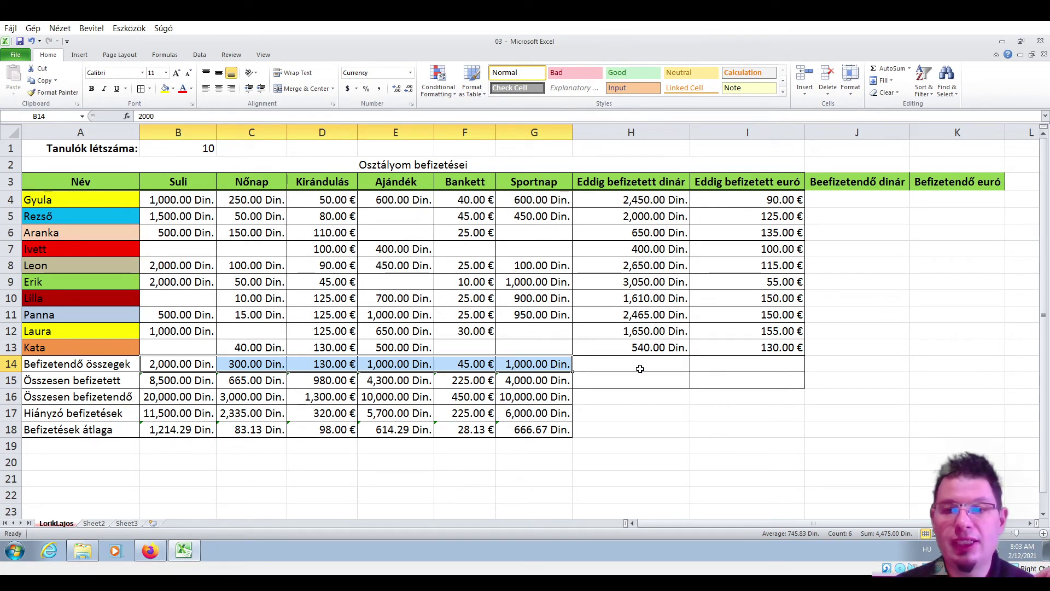
pyautogui.click(869, 199)
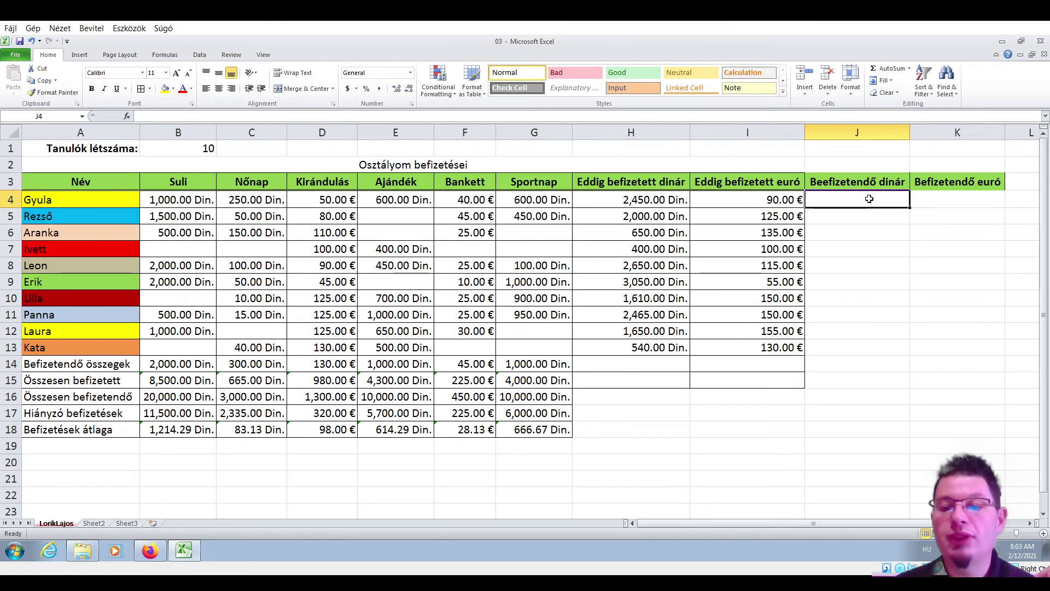
pyautogui.click(910, 69)
pyautogui.click(892, 81)
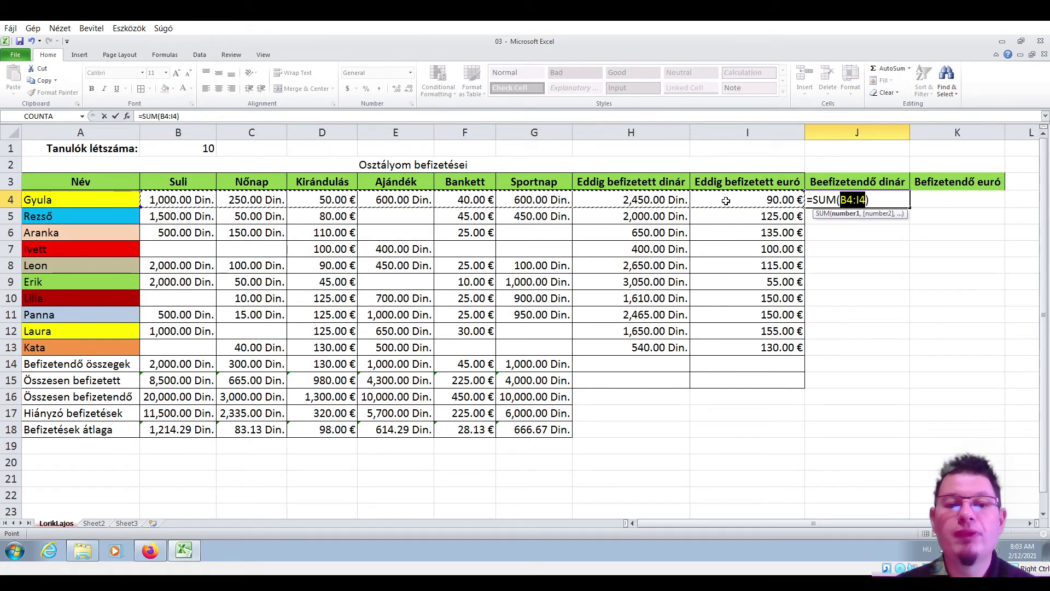
pyautogui.click(175, 366)
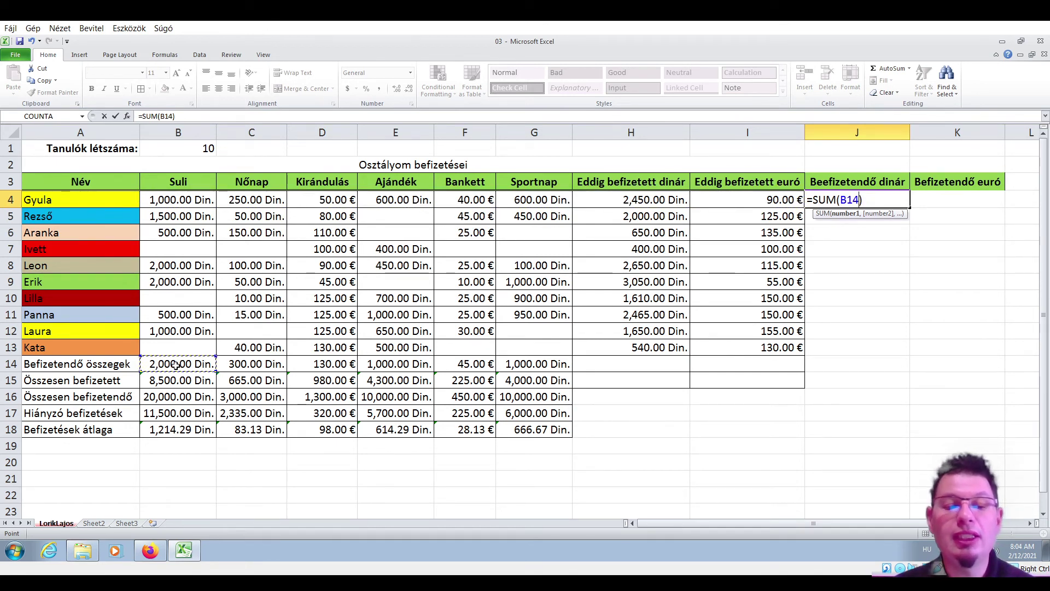
pyautogui.press('F4')
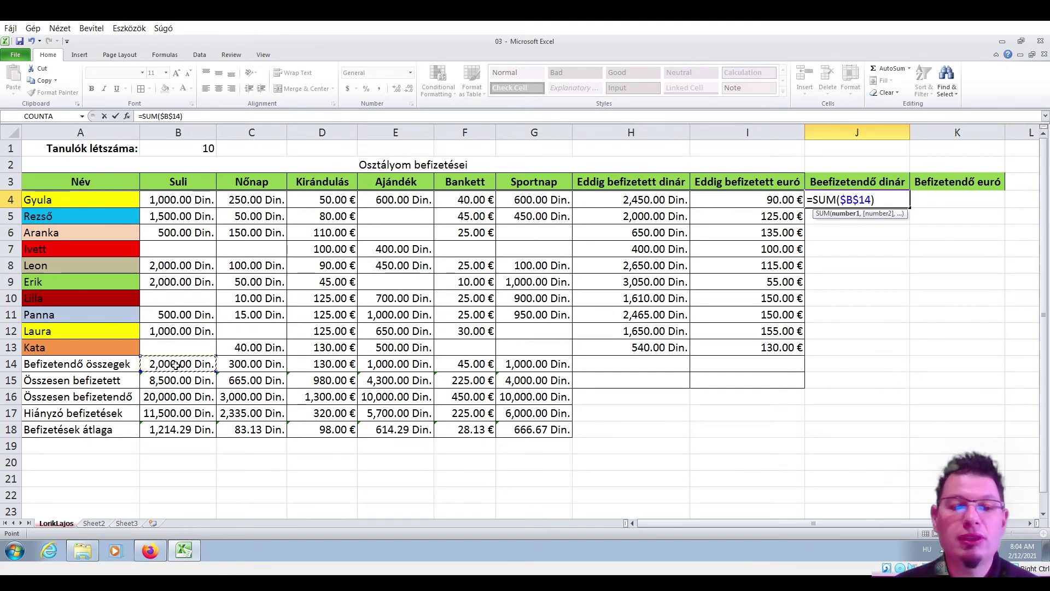
# - Complete the SUM formula in J4 by adding the absolute references $C$14, $E$14 and $G$14 as further arguments
pyautogui.write(',')
pyautogui.click(263, 363)
pyautogui.press('F4')
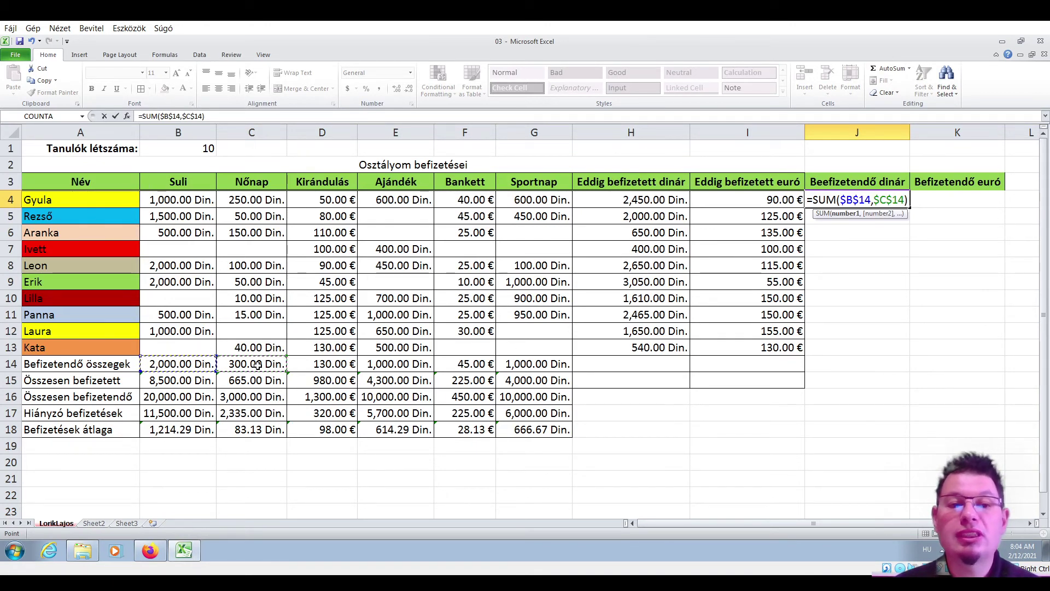
pyautogui.write(',')
pyautogui.click(398, 364)
pyautogui.press('F4')
pyautogui.write(',')
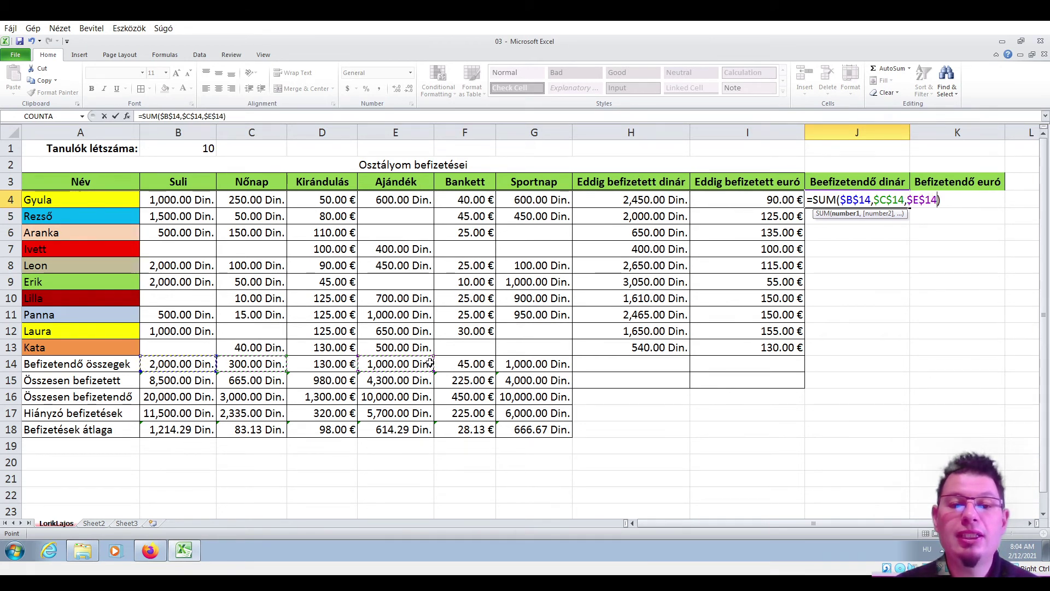
pyautogui.click(511, 364)
pyautogui.press('F4')
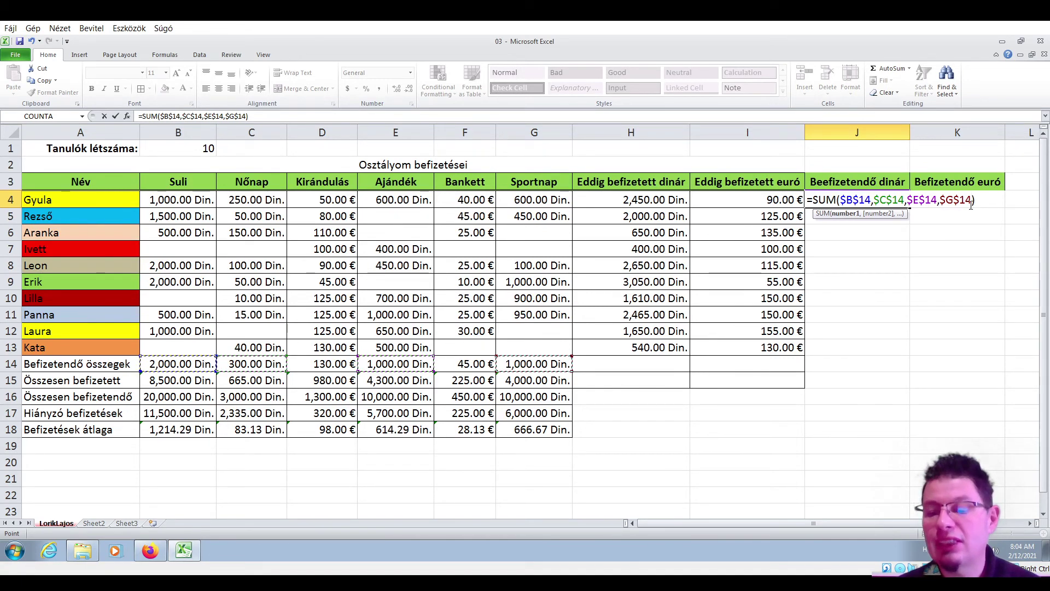
pyautogui.press('Return')
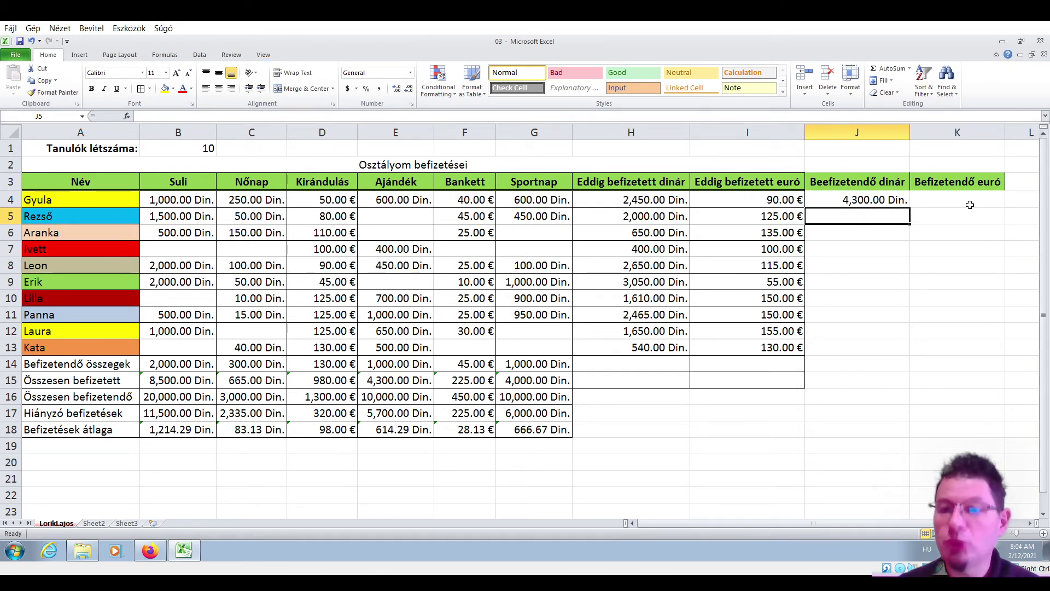
# - Enter a SUM formula in K4 that adds the euro amounts due with absolute references $D$14 and $F$14
pyautogui.click(951, 200)
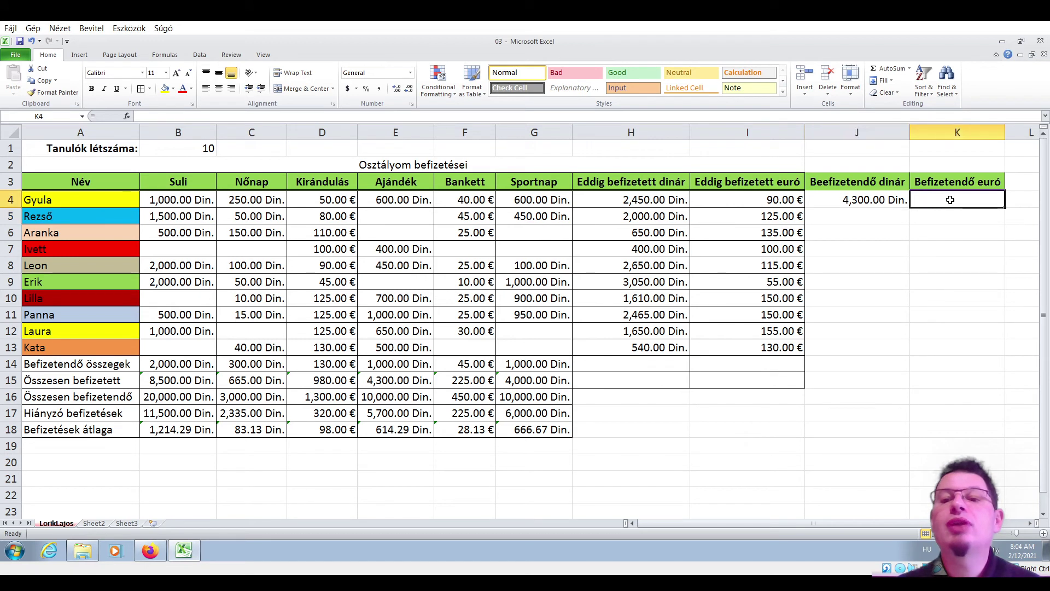
pyautogui.click(908, 69)
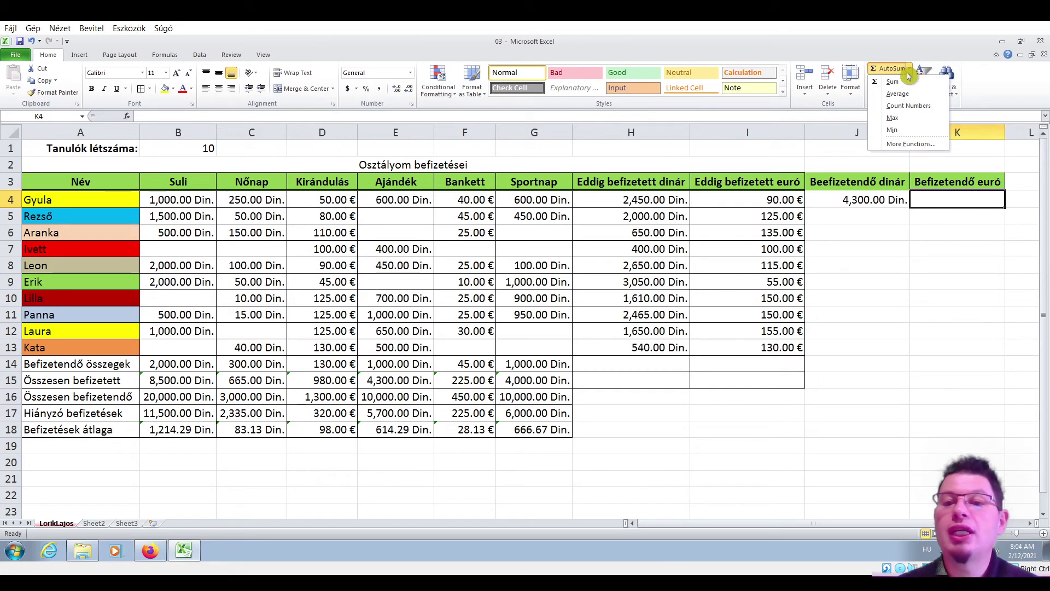
pyautogui.click(909, 83)
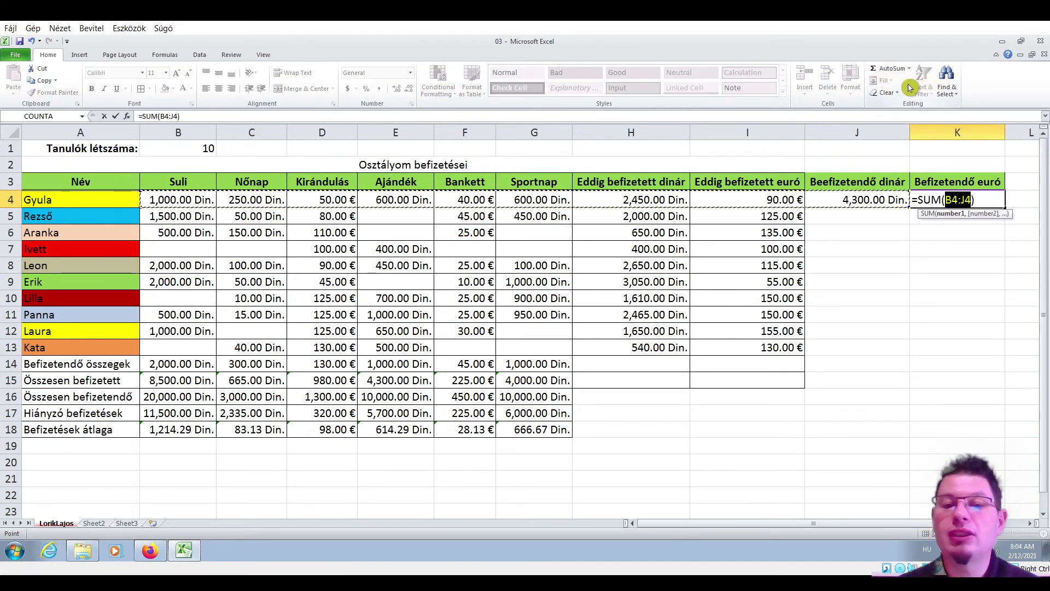
pyautogui.click(320, 364)
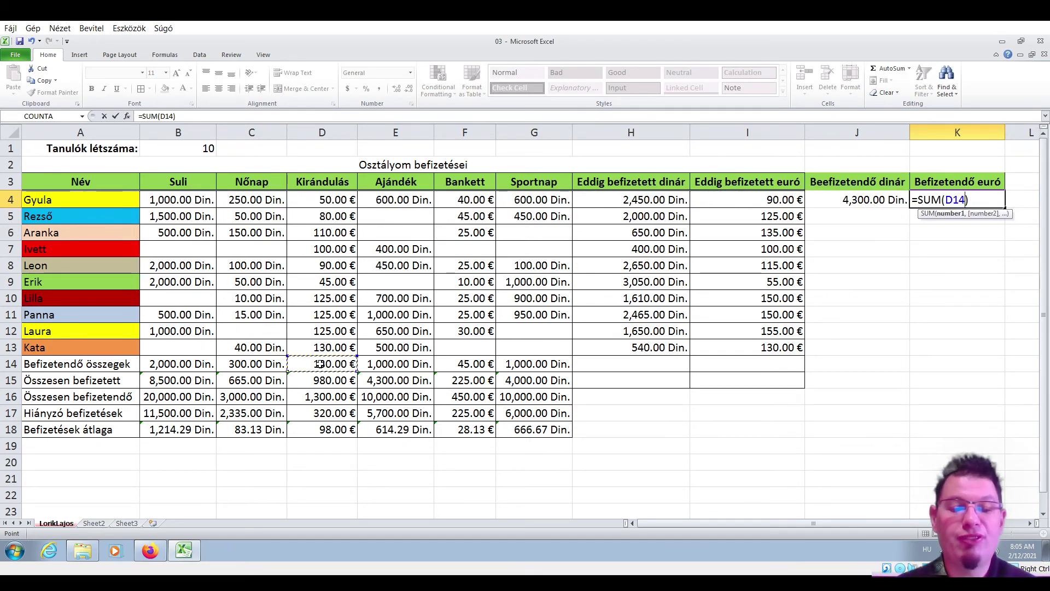
pyautogui.press('F4')
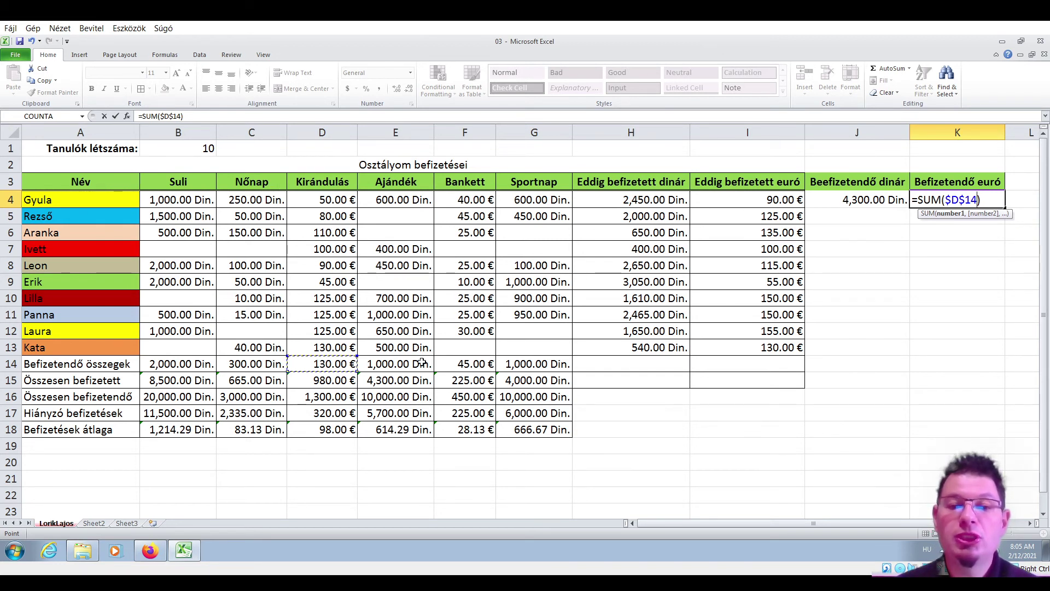
pyautogui.keyDown('ctrl'); pyautogui.click(475, 362); pyautogui.keyUp('ctrl')
pyautogui.press('F4')
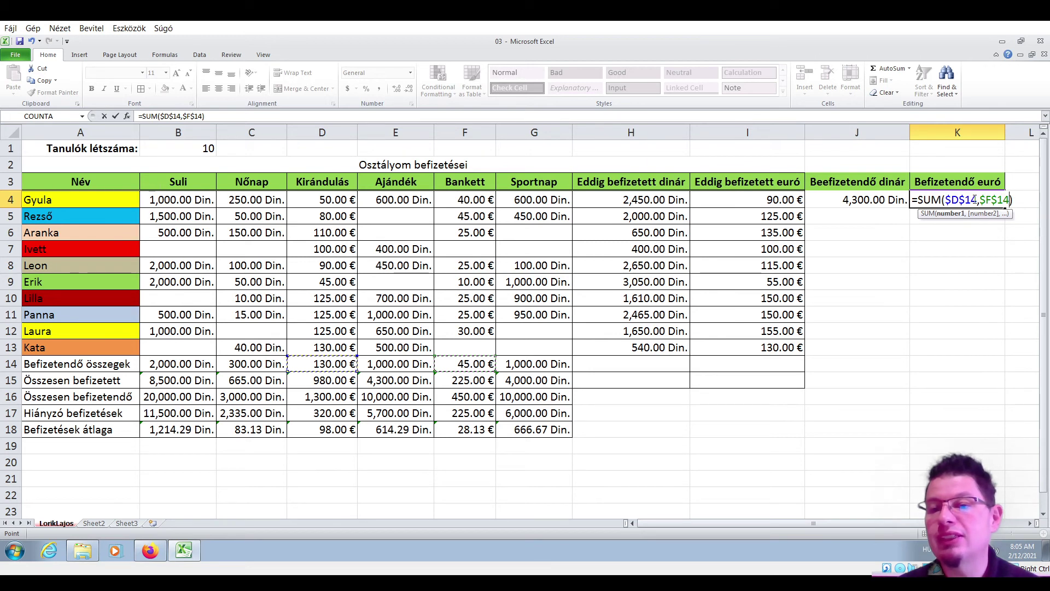
pyautogui.press('Return')
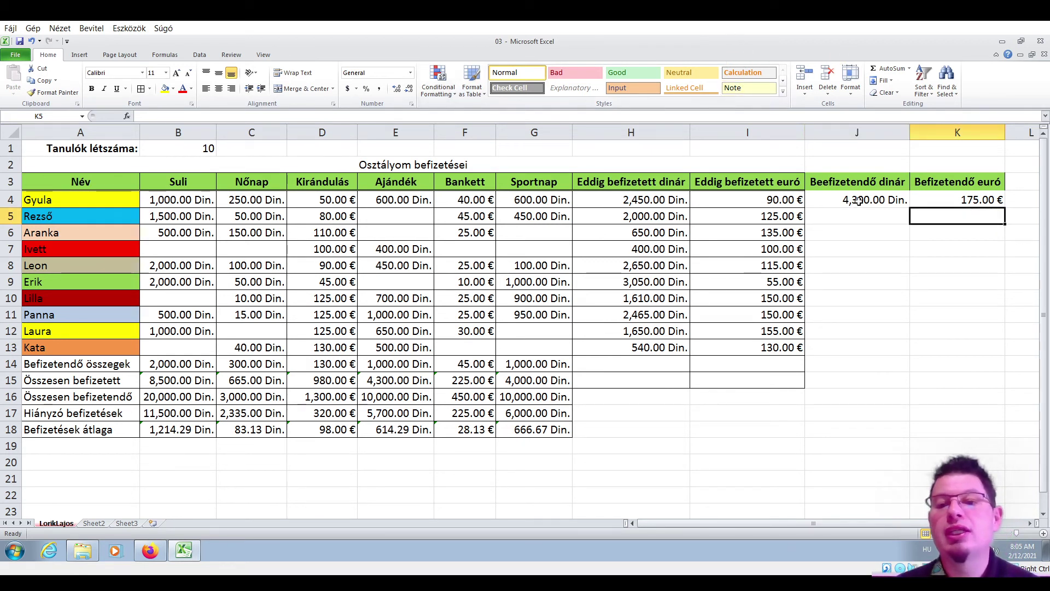
# - Fill the dinar and euro formulas from J4:K4 down to row 13 for all students
pyautogui.click(889, 200)
pyautogui.moveTo(891, 201); pyautogui.dragTo(930, 200)
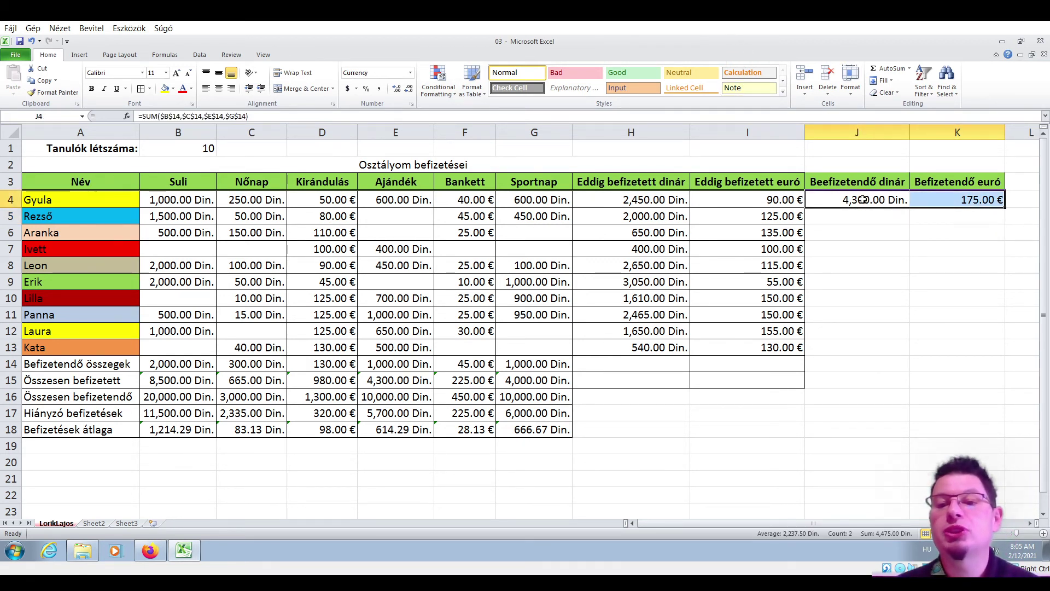
pyautogui.moveTo(1005, 211); pyautogui.dragTo(1010, 356)
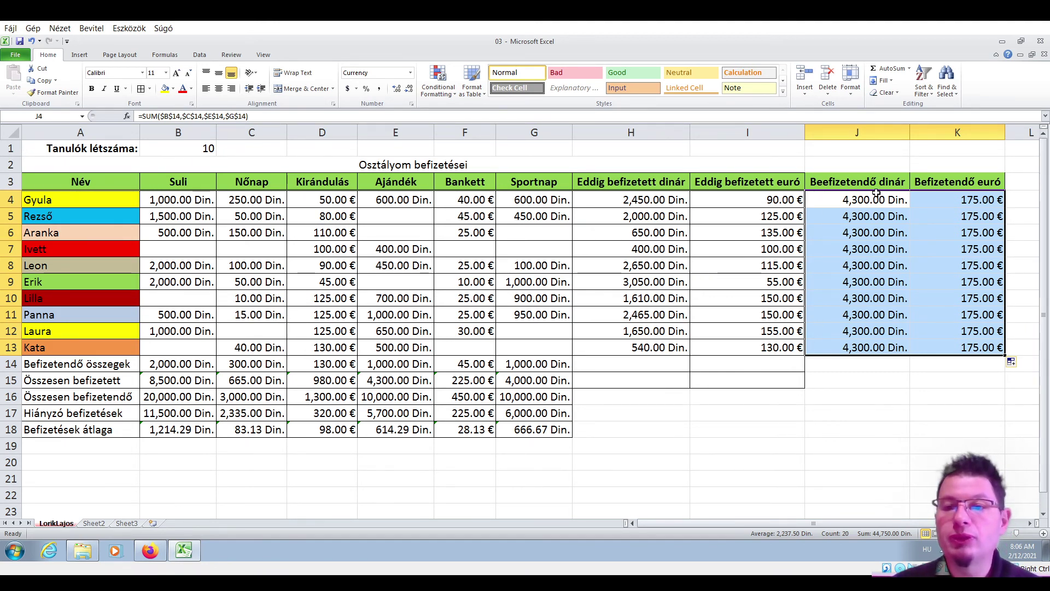
# - Apply all borders to the two amounts-due columns in J3:K13
pyautogui.moveTo(854, 186); pyautogui.dragTo(953, 350)
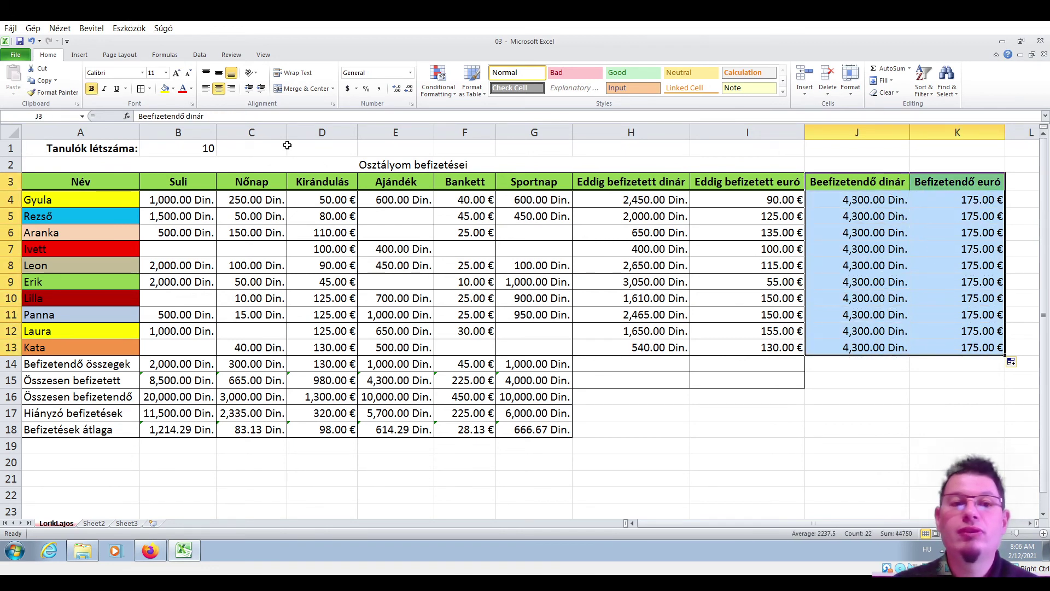
pyautogui.click(148, 96)
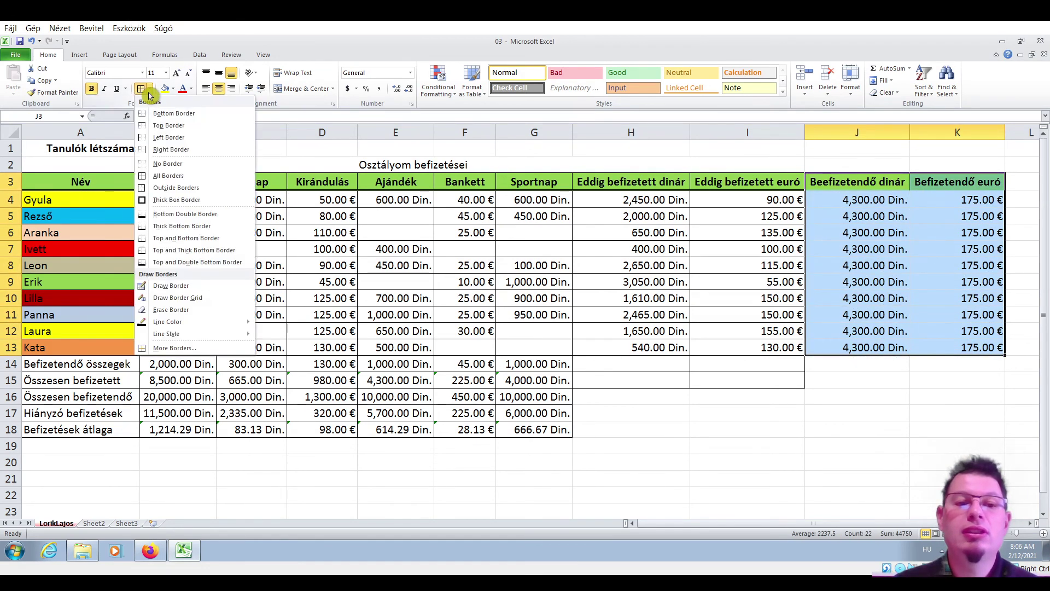
pyautogui.click(165, 174)
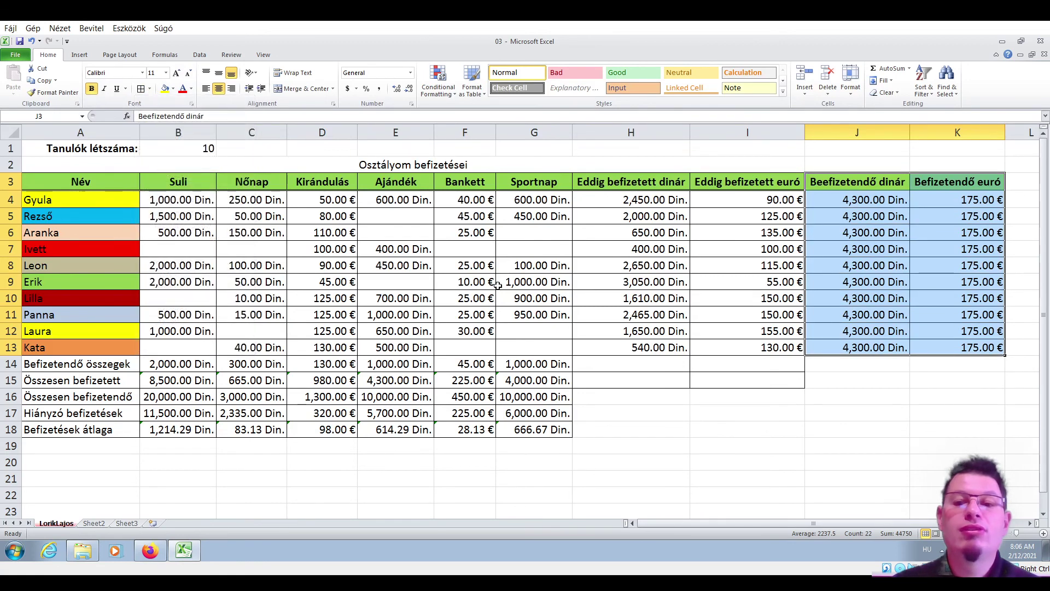
pyautogui.click(815, 382)
# - Apply a top and double bottom border to the header cells J3:K3
pyautogui.moveTo(824, 179); pyautogui.dragTo(935, 183)
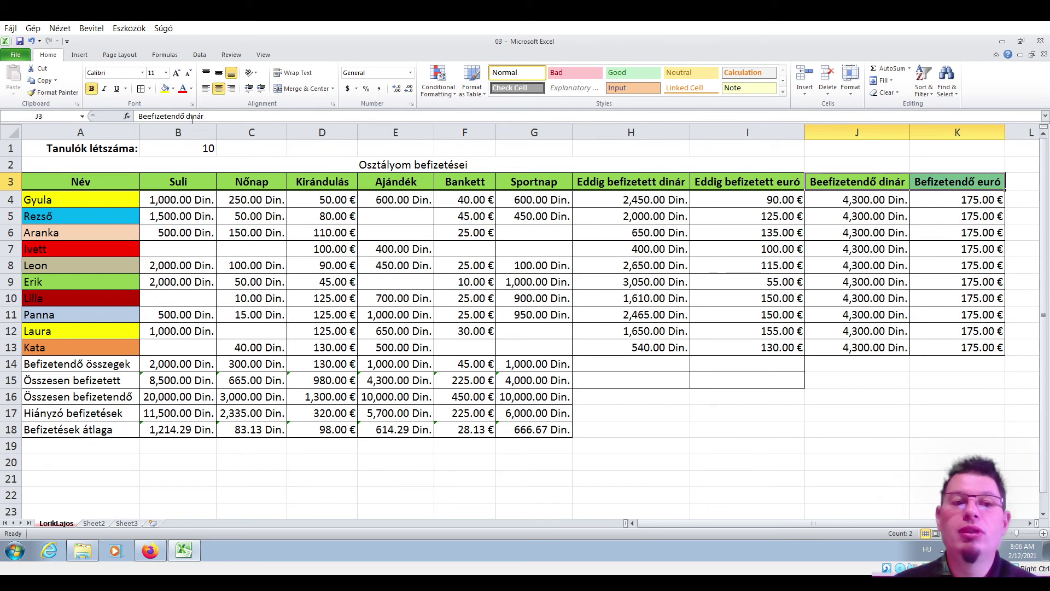
pyautogui.click(151, 91)
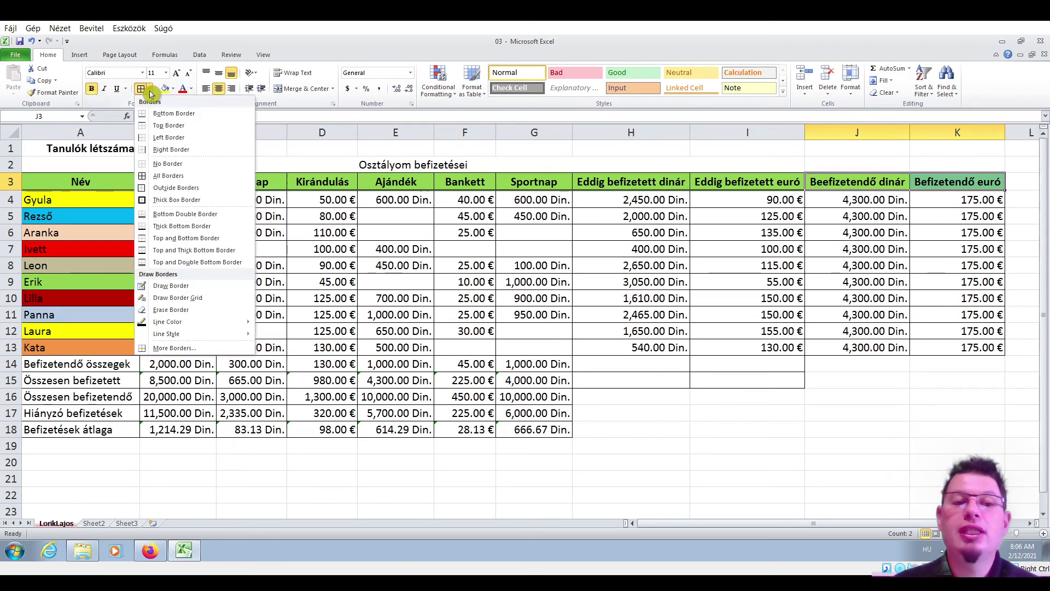
pyautogui.click(238, 263)
pyautogui.click(913, 266)
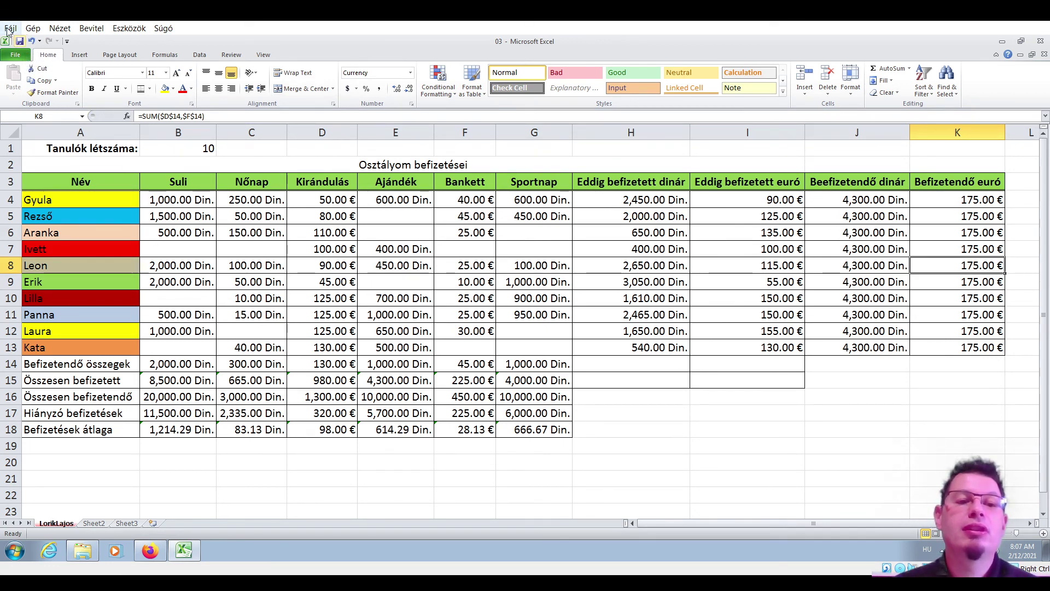
# - Close workbook 03, minimize the browser and move the 03 file next to file 02 on the desktop
pyautogui.click(1040, 48)
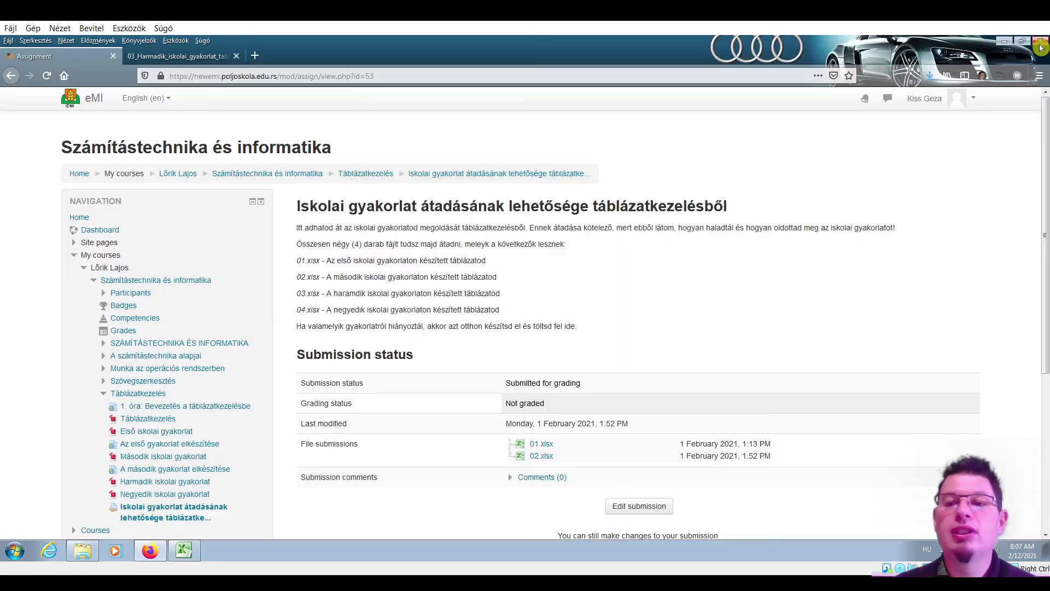
pyautogui.click(1007, 42)
pyautogui.moveTo(15, 387); pyautogui.dragTo(387, 221)
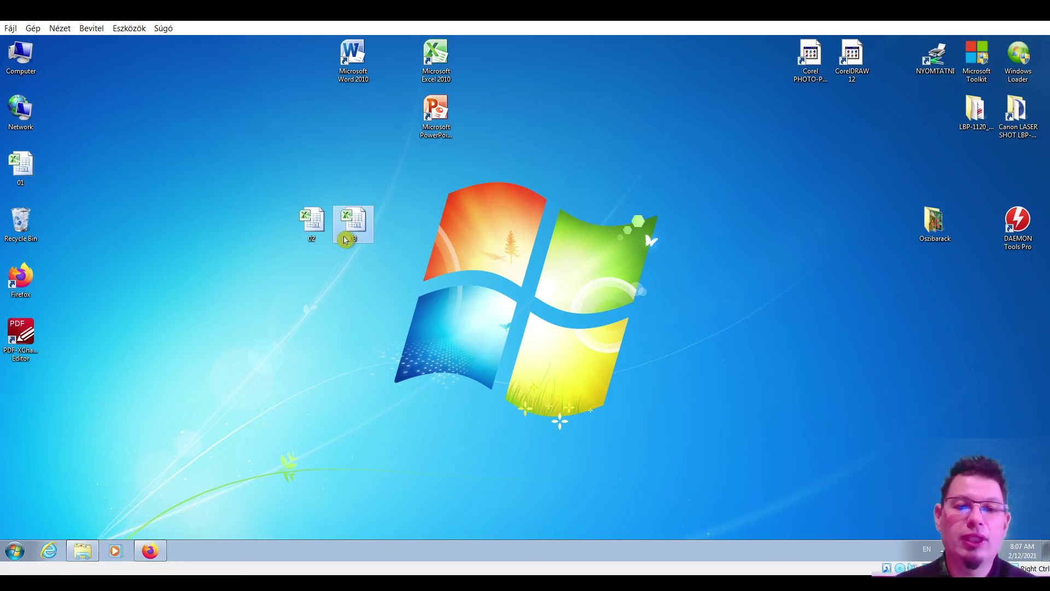
# - Switch to Firefox and change the assignment site's language to magyar (hu)
pyautogui.click(159, 550)
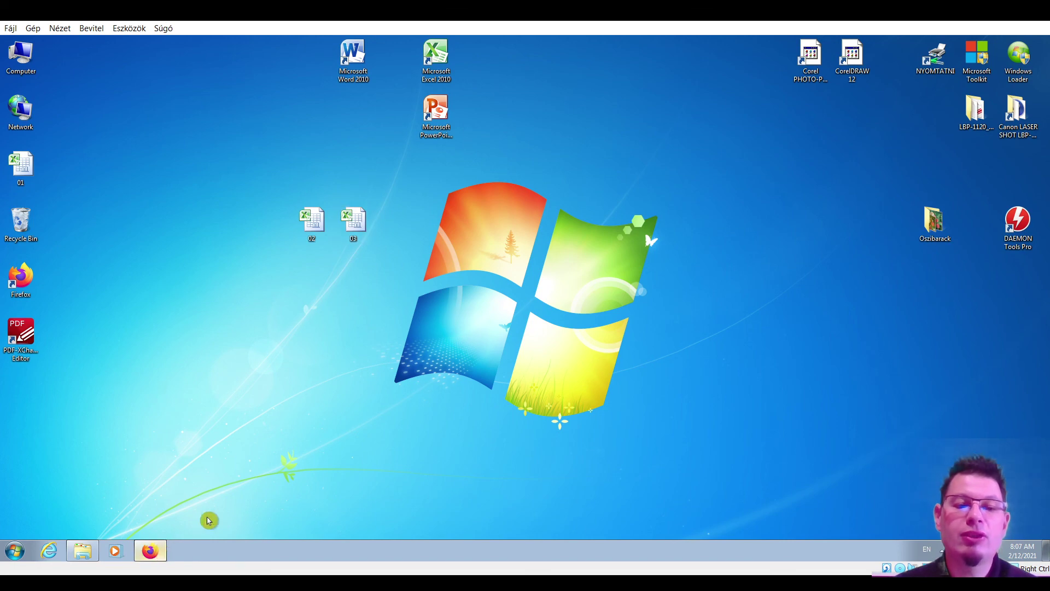
pyautogui.scroll(-2, 698, 407)
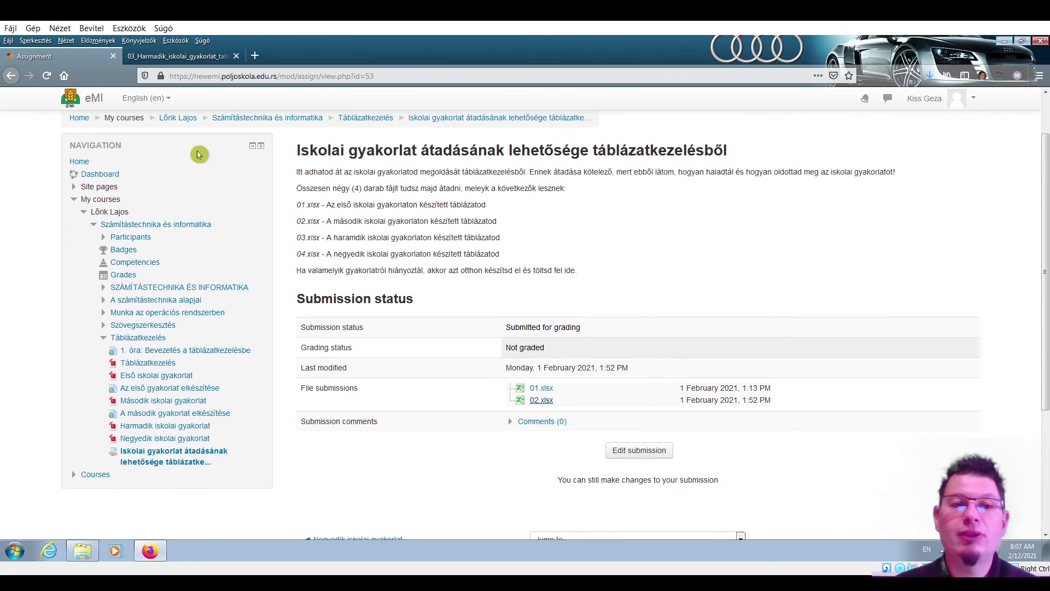
pyautogui.click(168, 103)
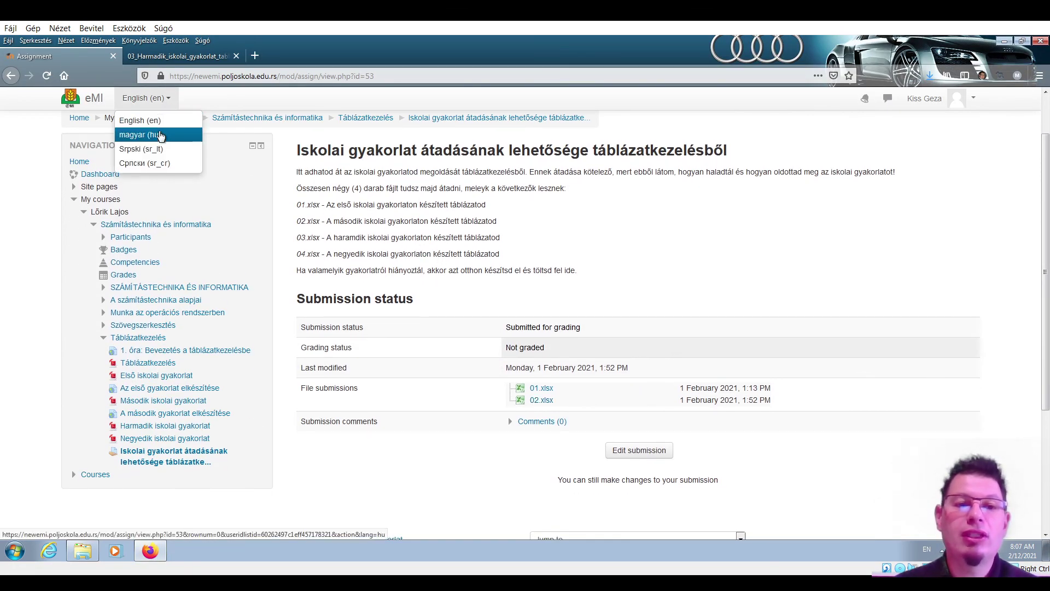
pyautogui.click(159, 135)
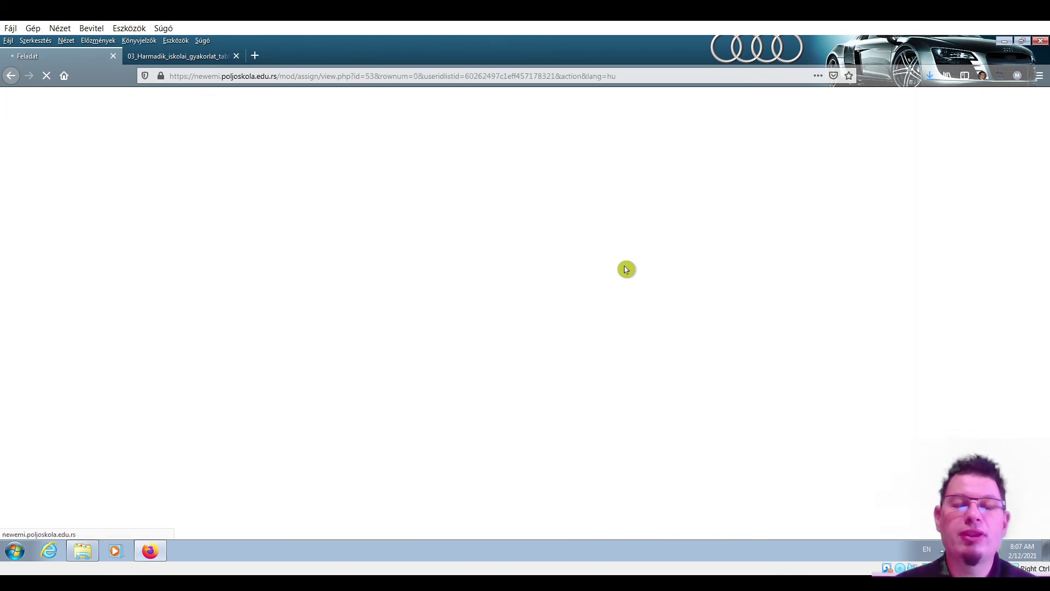
# - Open the existing assignment submission for editing so its file area can be reached
pyautogui.scroll(-2, 634, 287)
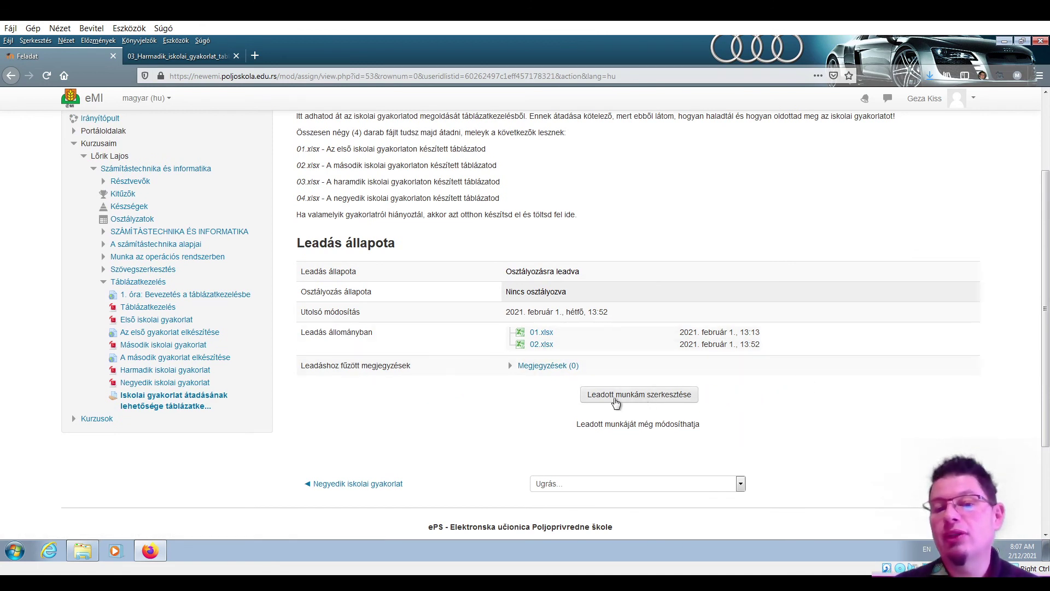
pyautogui.click(635, 403)
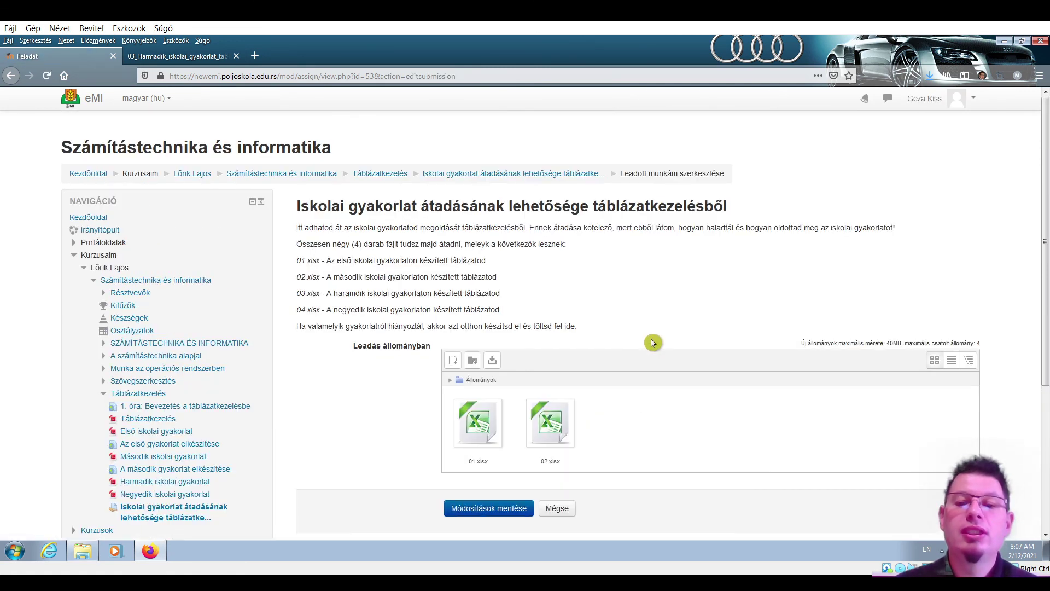
pyautogui.scroll(-1, 653, 343)
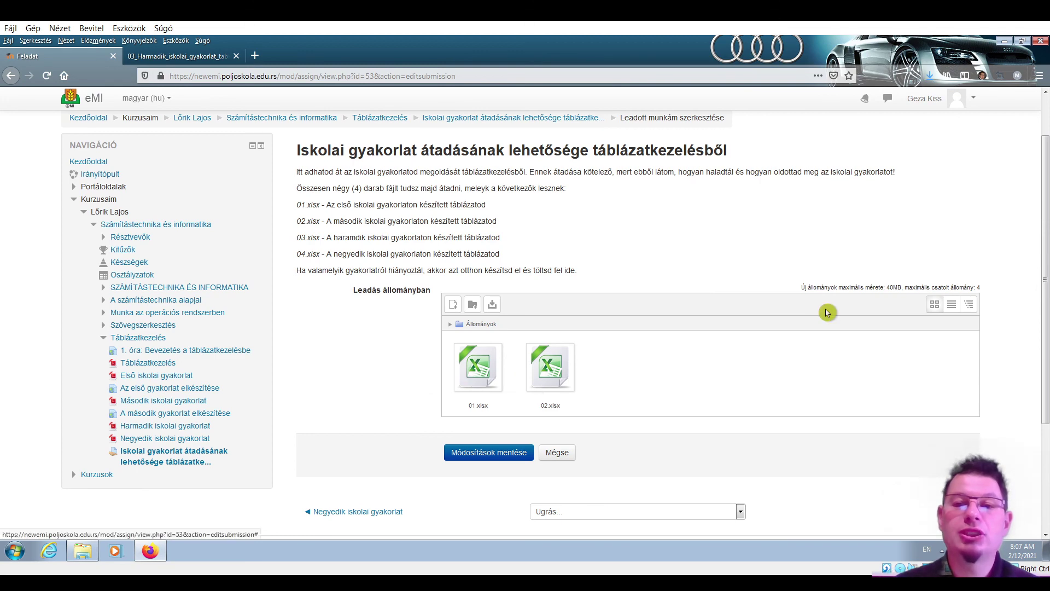
# - Add 03.xlsx from the desktop to the submission's files and save the changes
pyautogui.click(1007, 41)
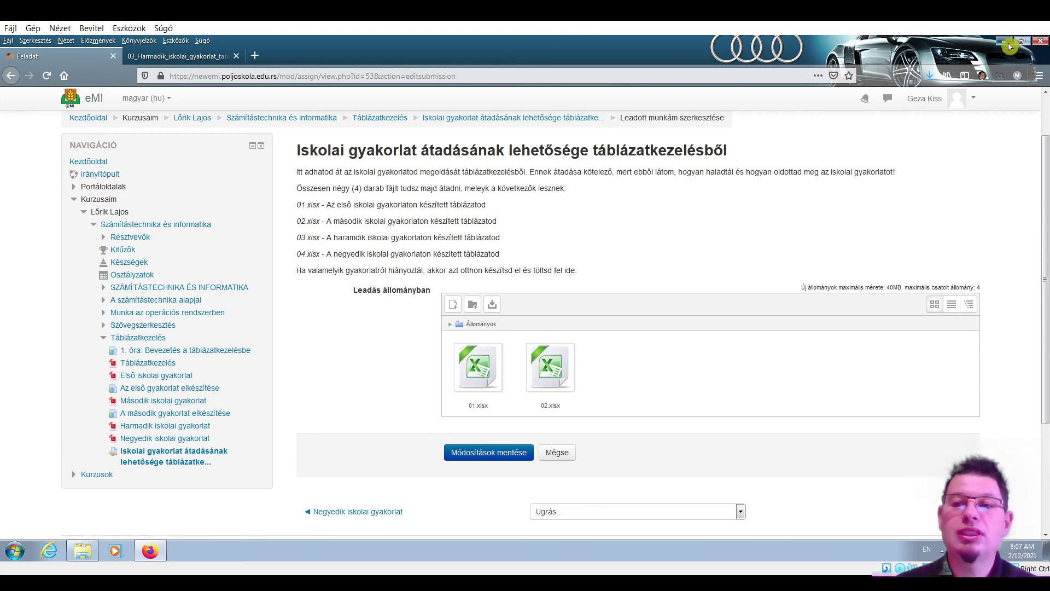
pyautogui.moveTo(365, 241); pyautogui.dragTo(781, 356)
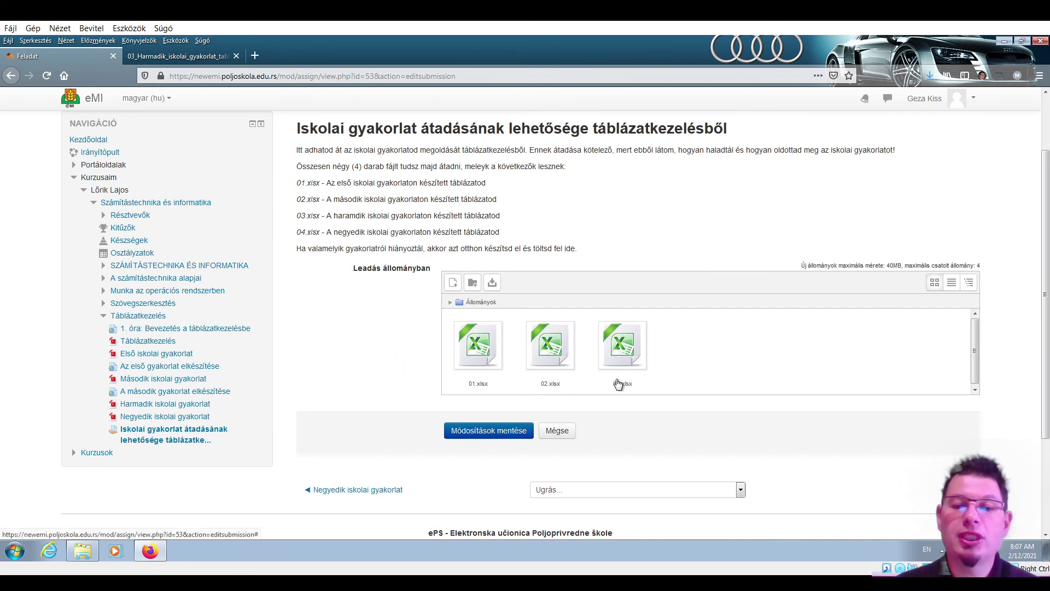
pyautogui.click(512, 434)
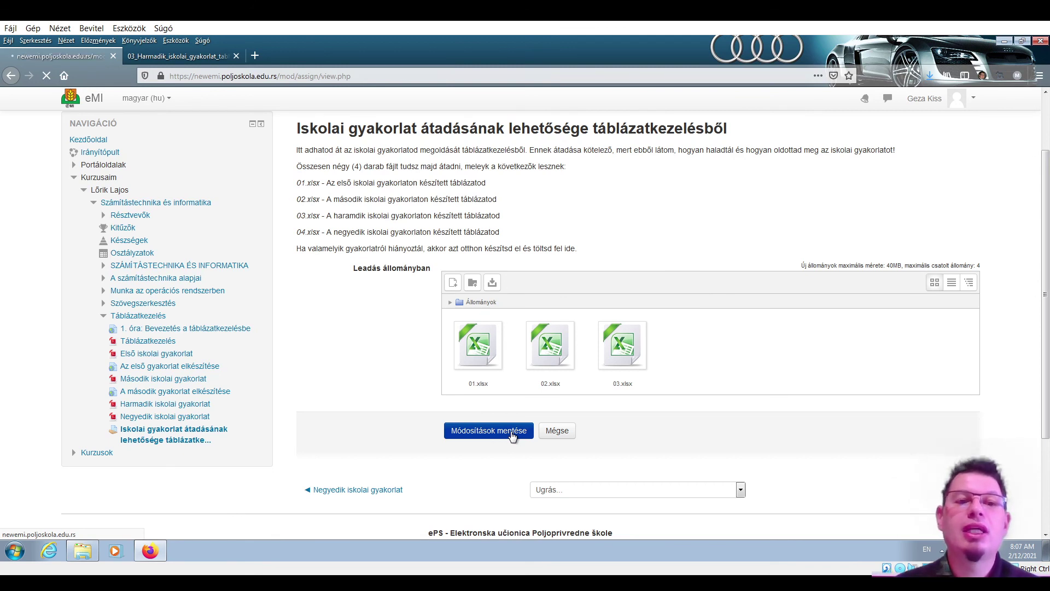
pyautogui.click(512, 433)
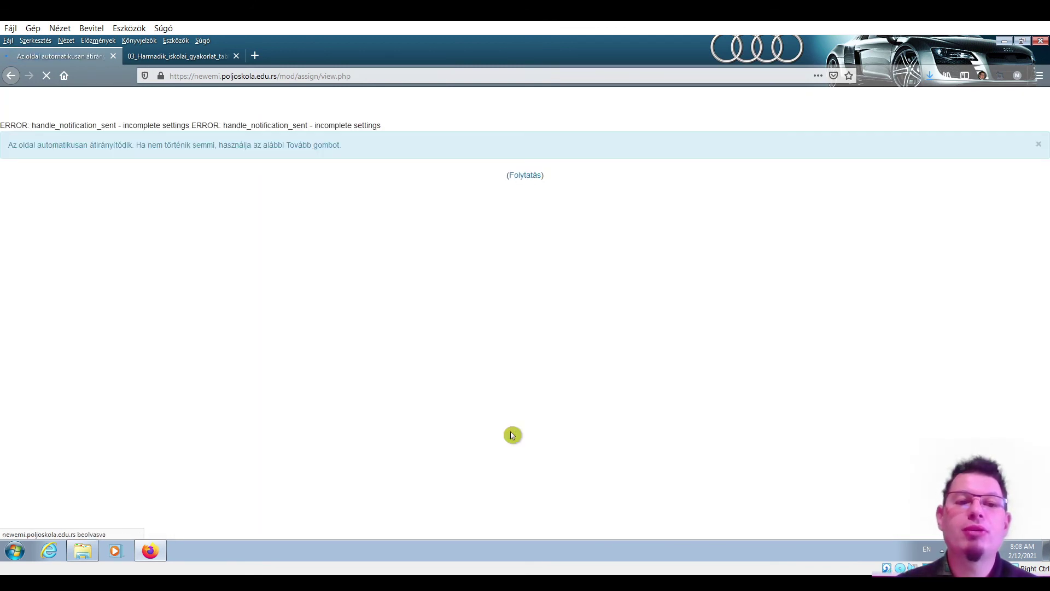